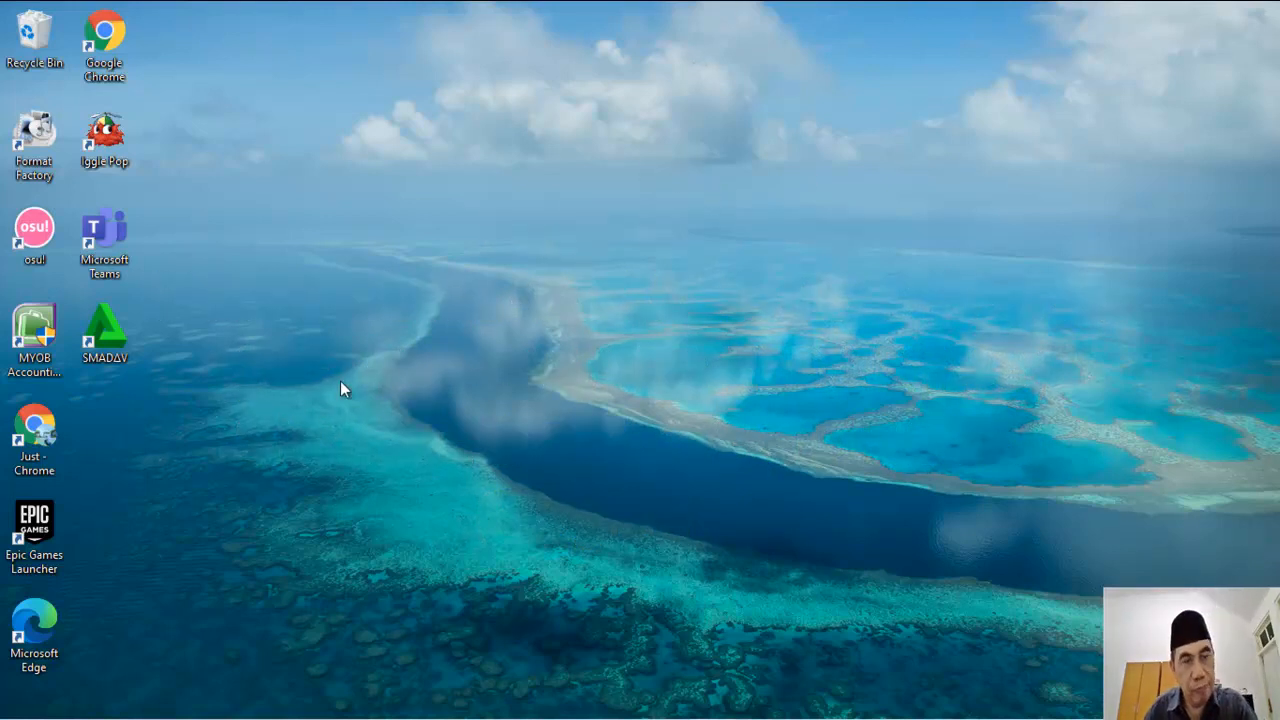
Step: Launch Chrome and load the SMAN 1 Gombong website at sman1gombong.sch.id
left_click(44, 430)
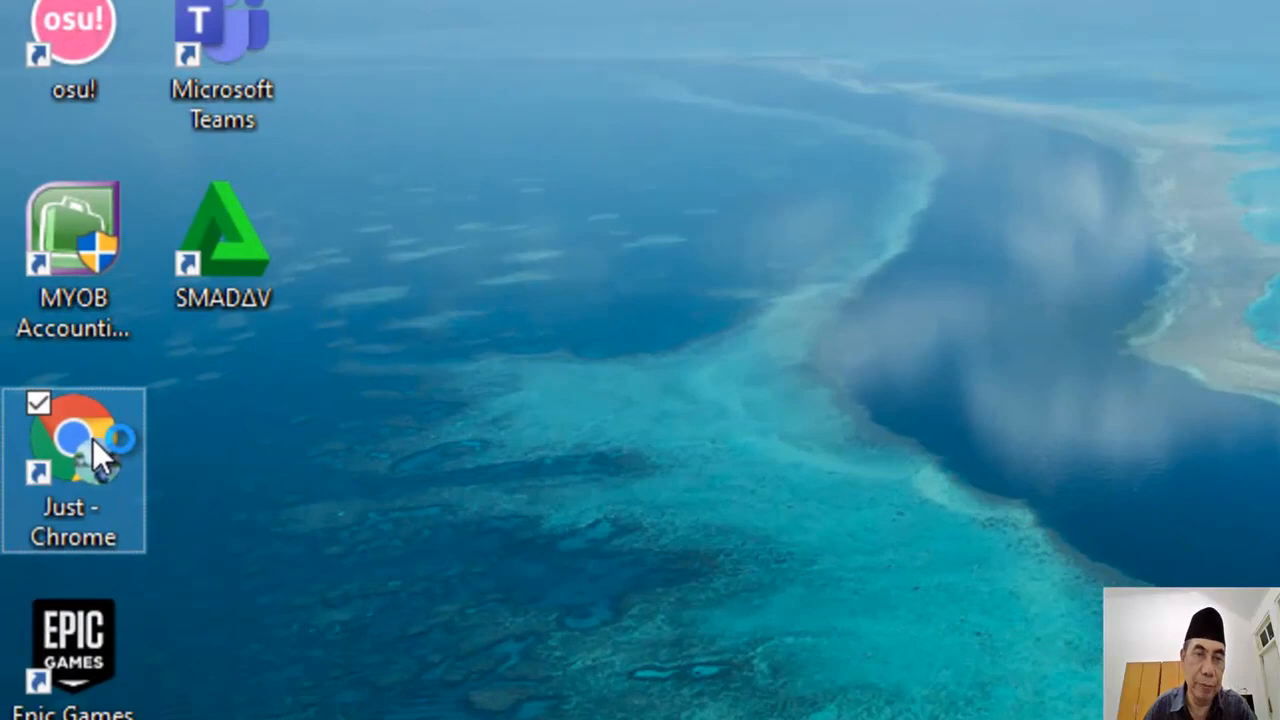
double_click(57, 436)
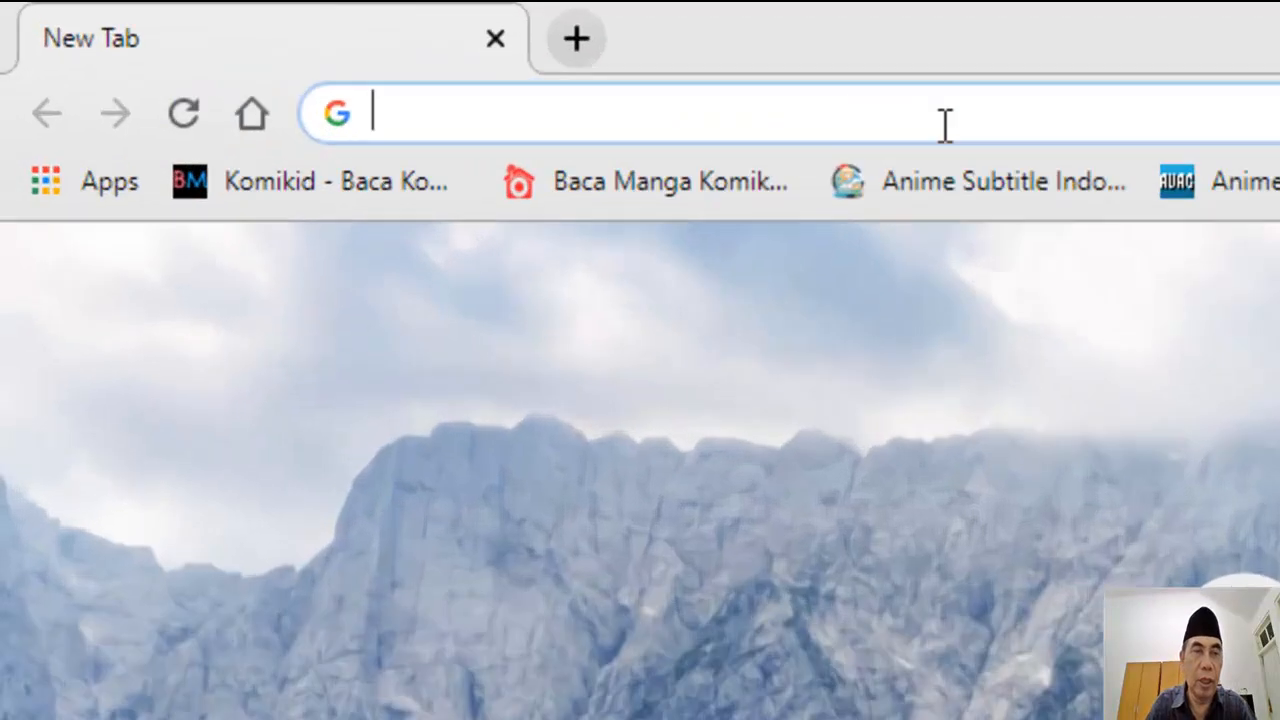
type("sman")
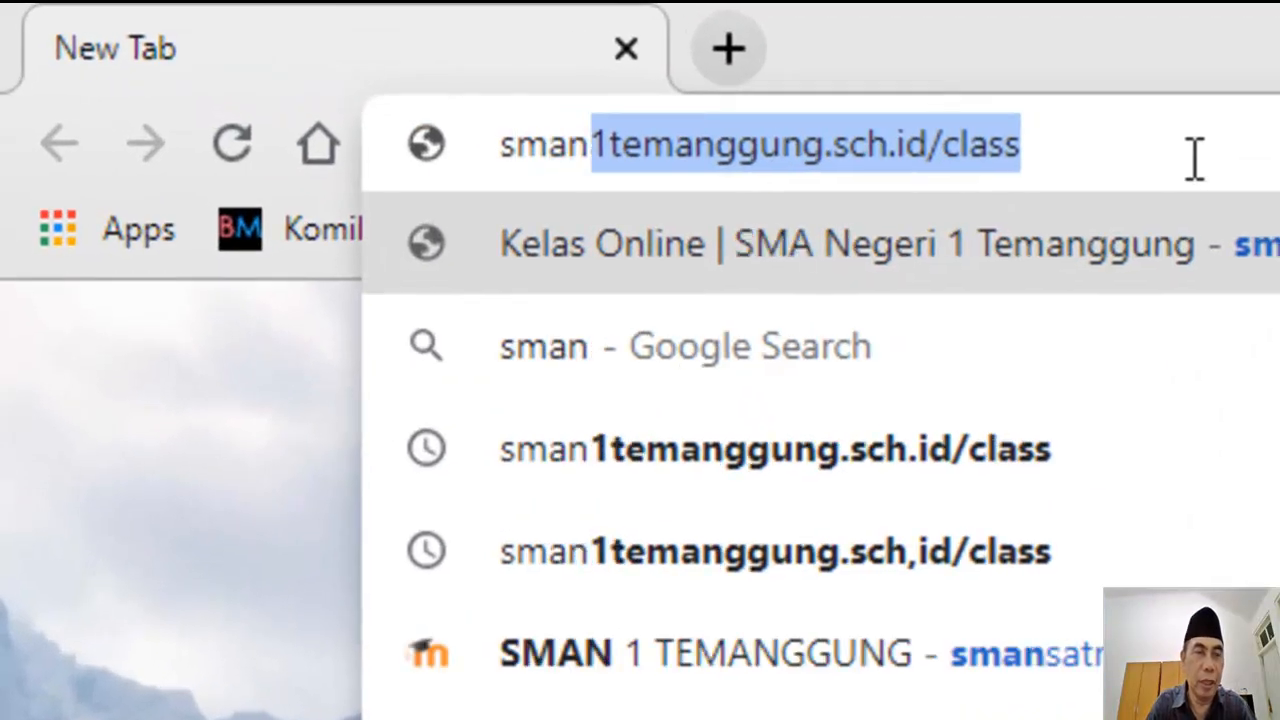
type("1gombong")
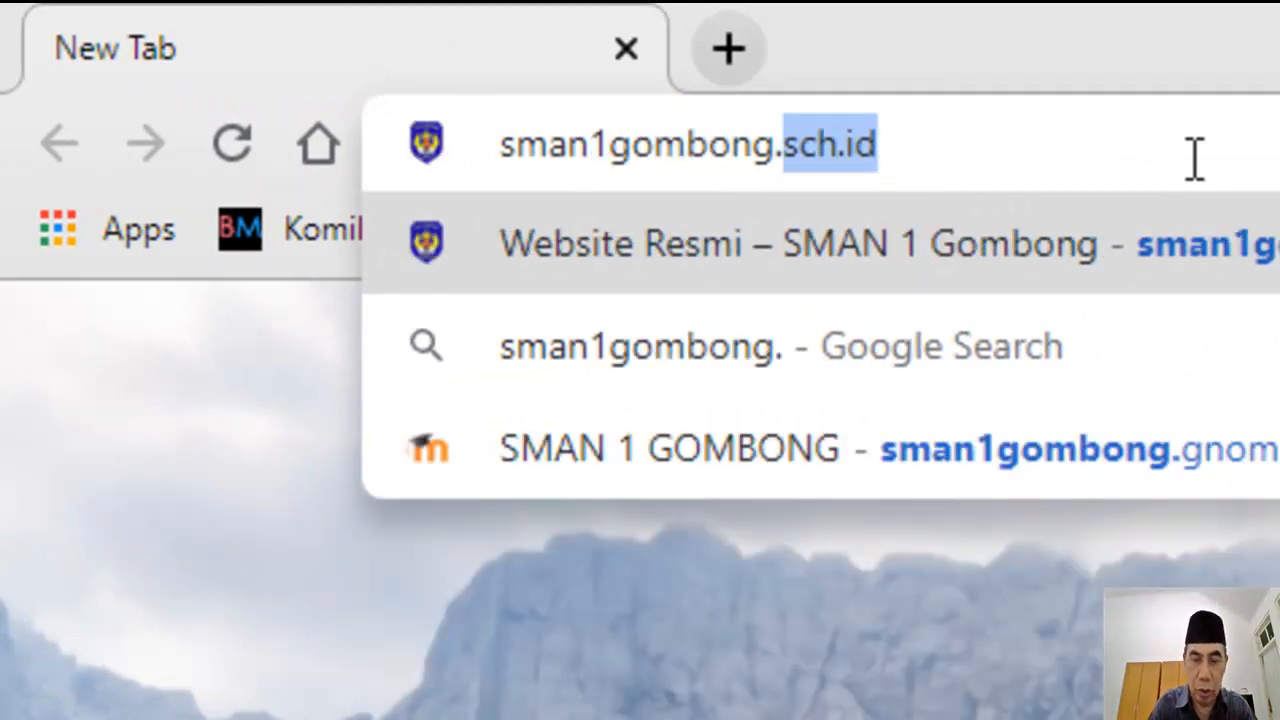
type(".sch.")
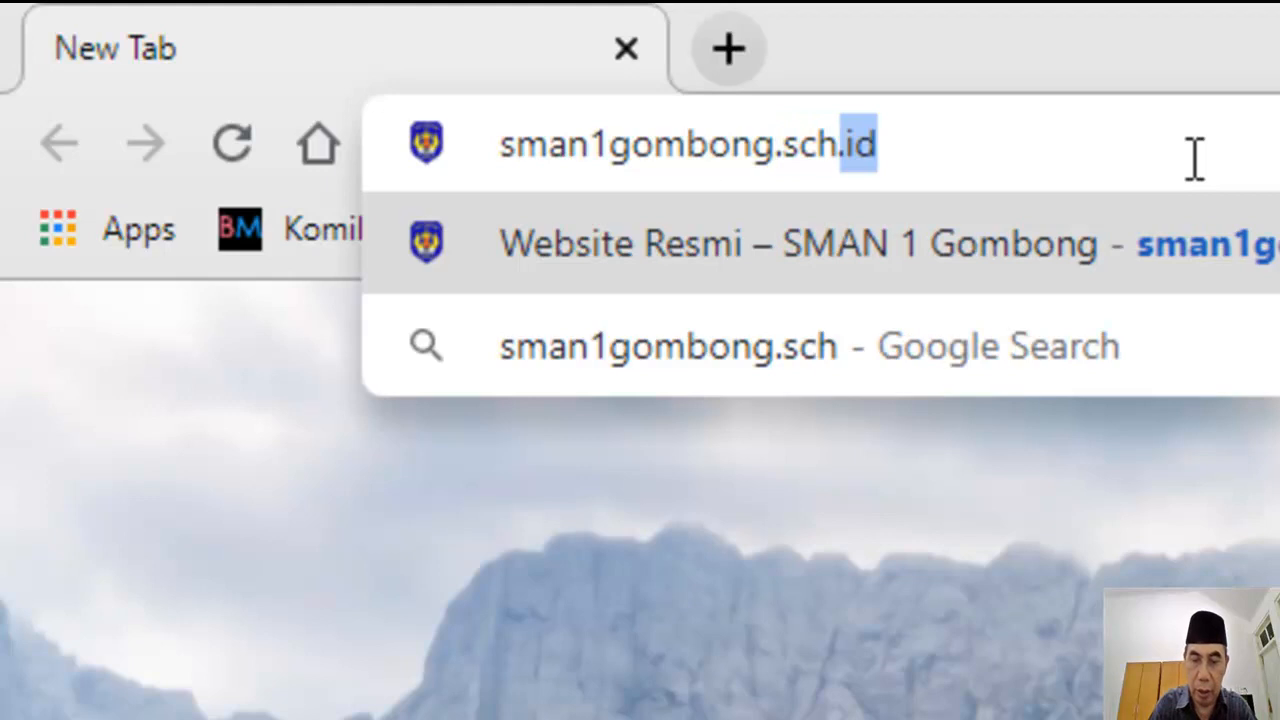
type("id")
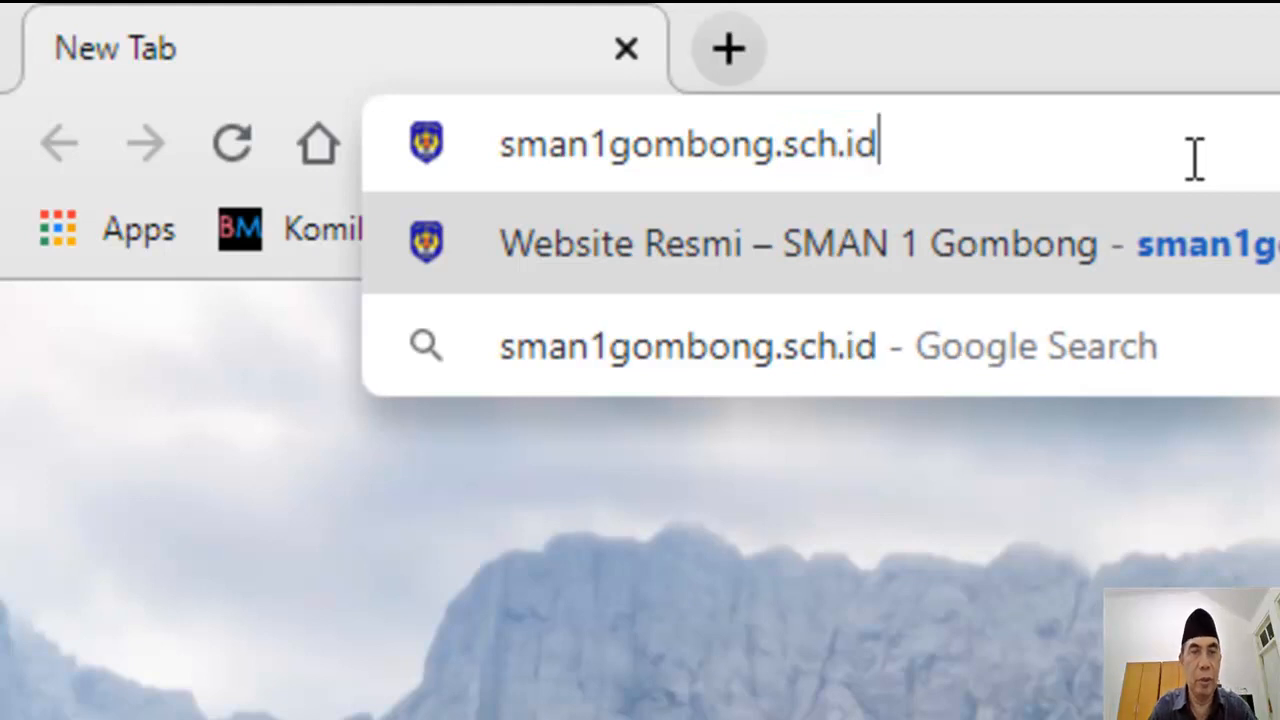
key("Return")
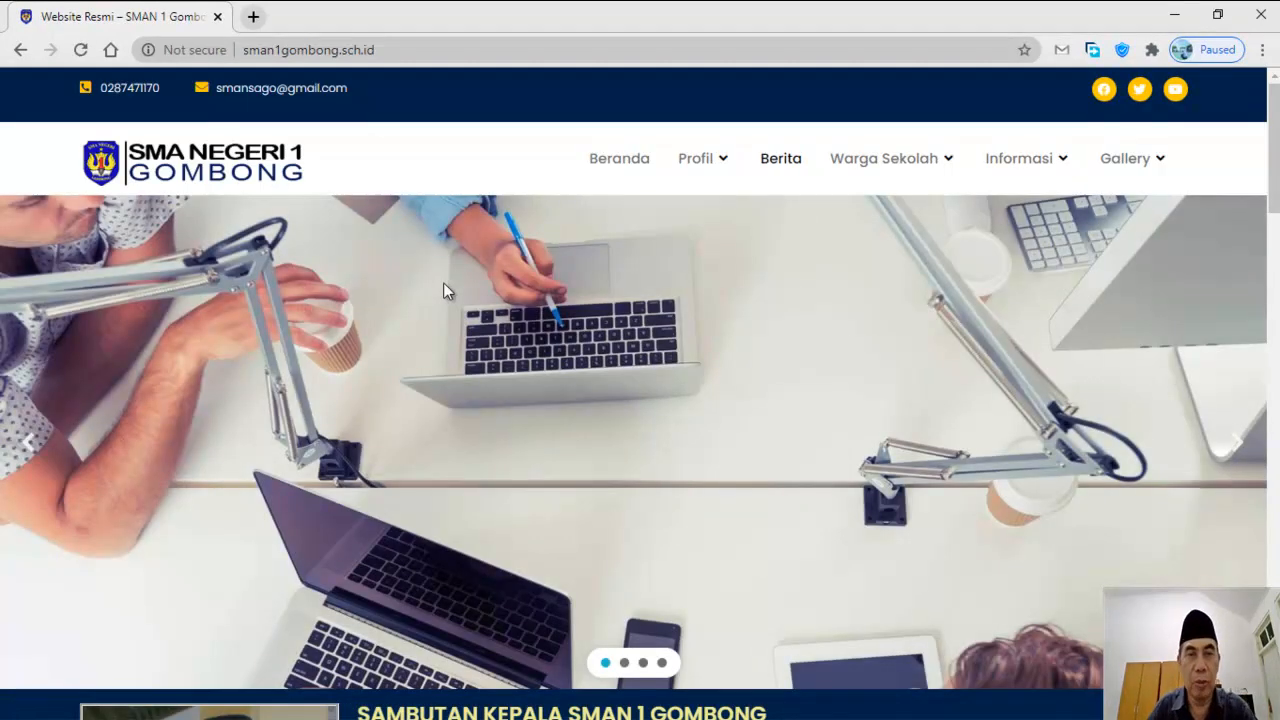
Step: Open the X MIPA-1 class site from the KELAS list in a new tab and switch to it
scroll(727, 279, "down", 7)
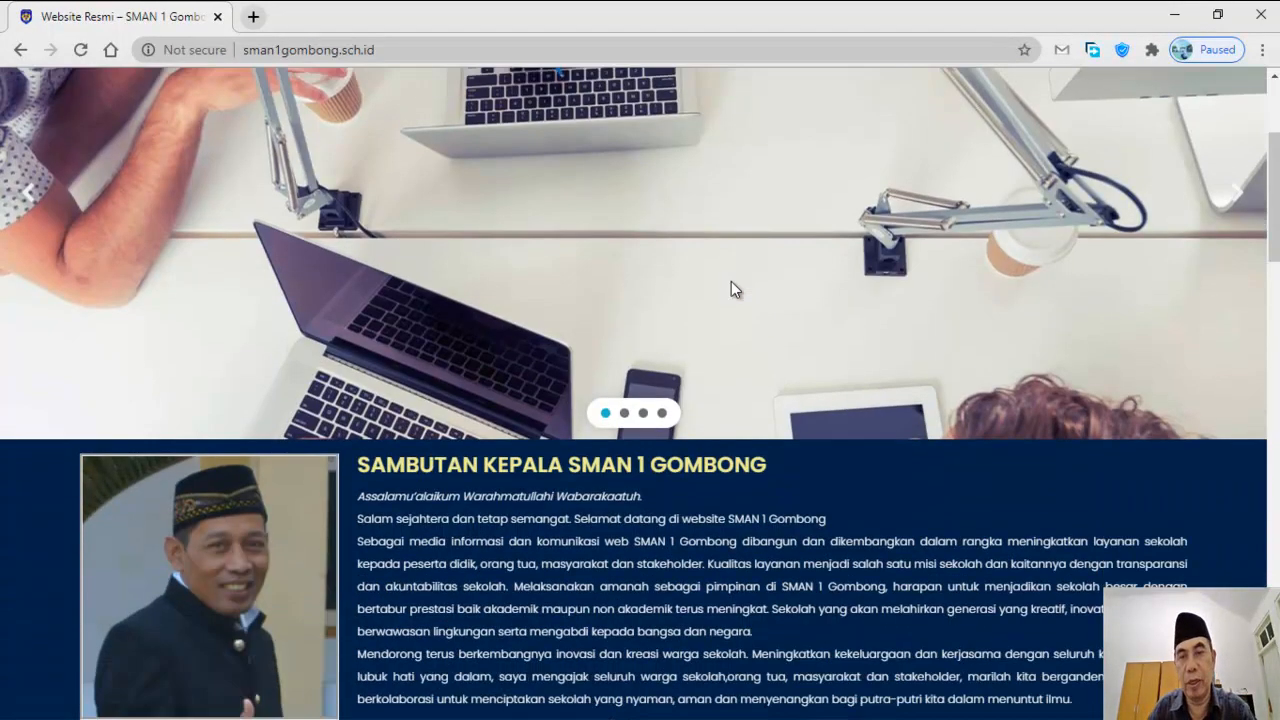
scroll(731, 289, "down", 3)
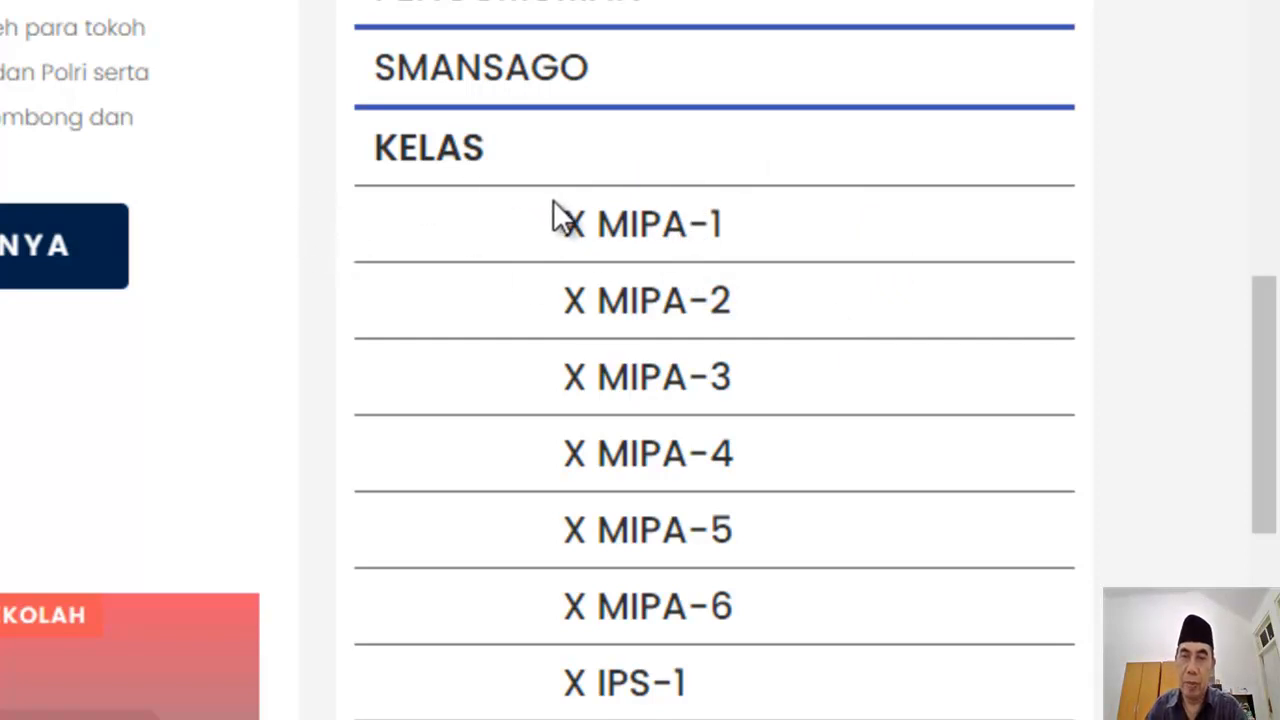
right_click(630, 228)
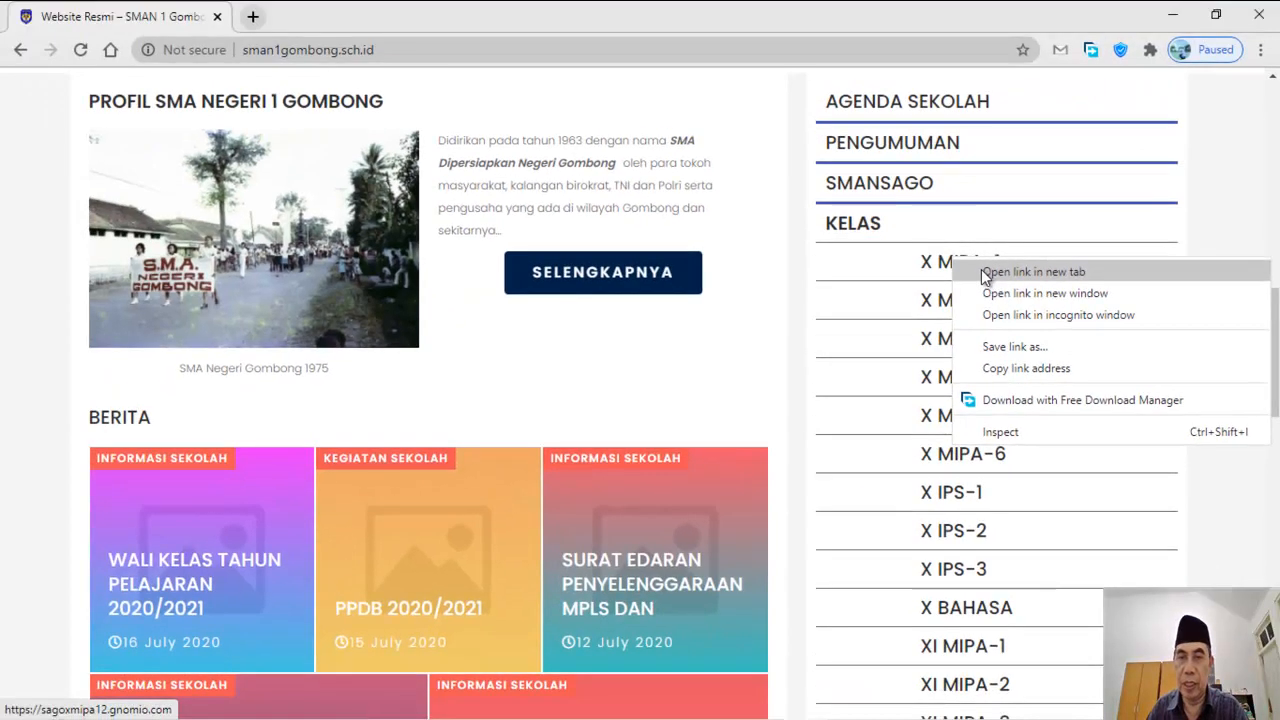
left_click(1033, 271)
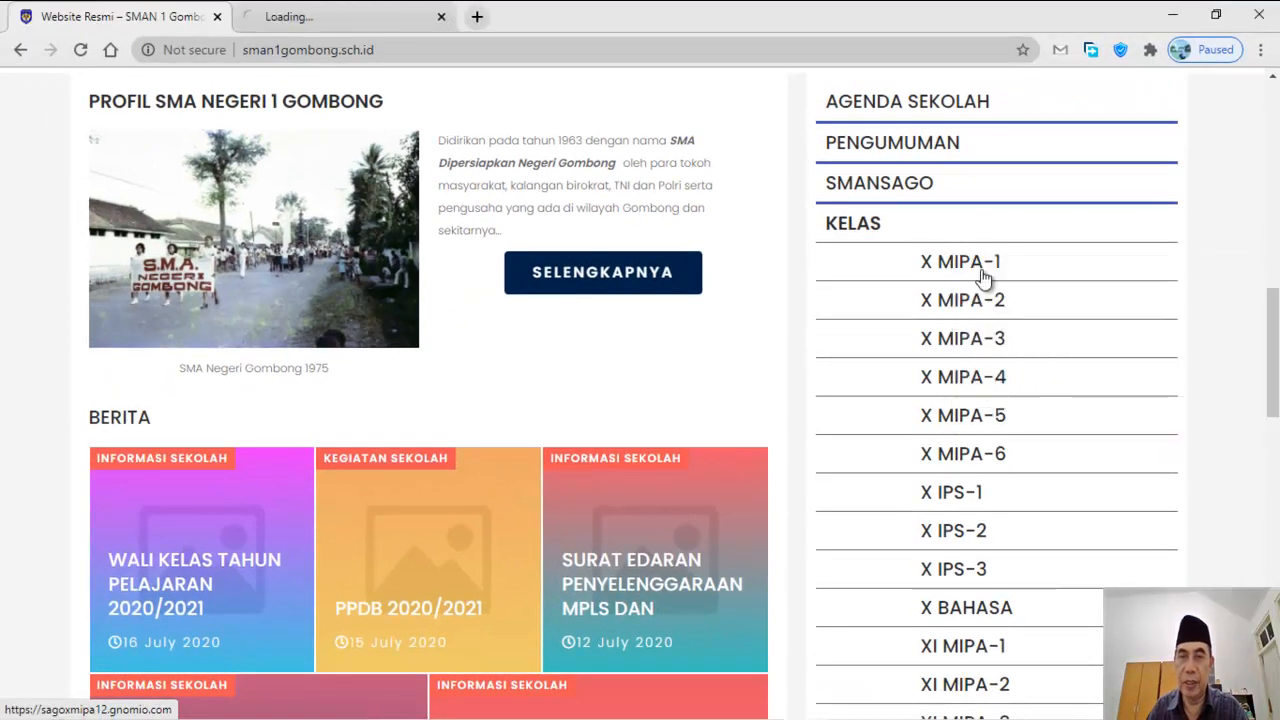
left_click(362, 20)
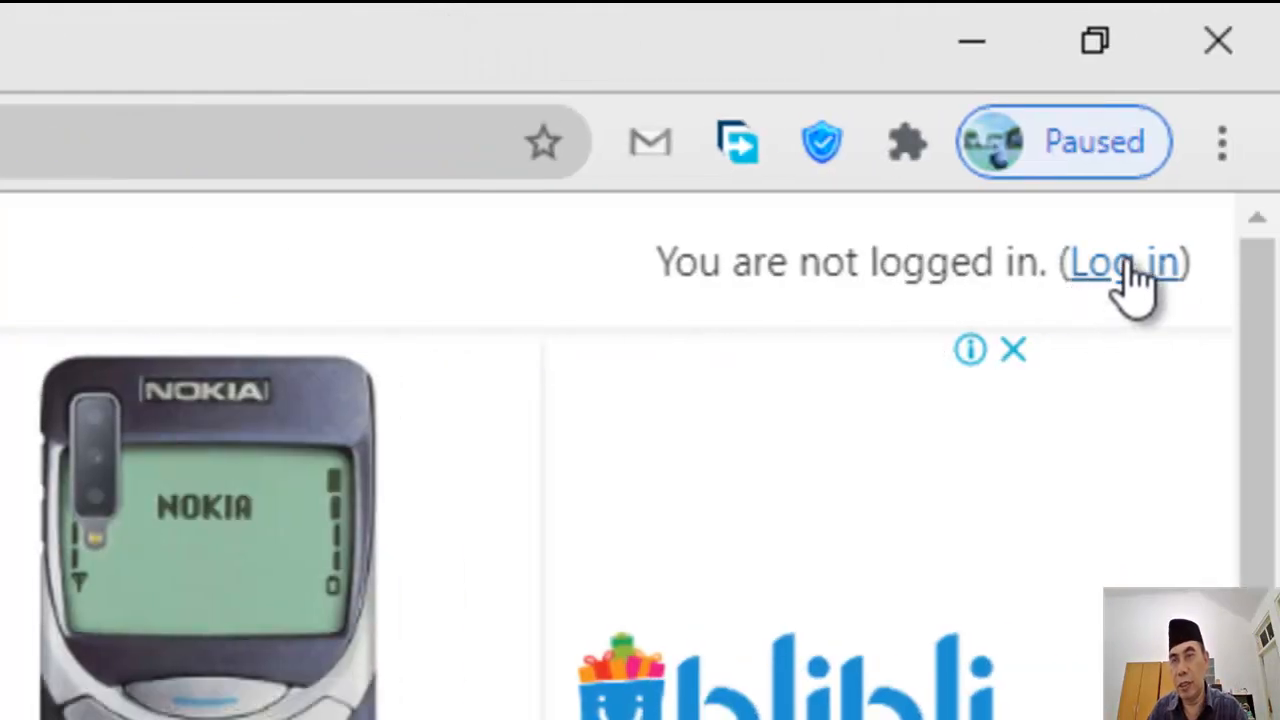
Step: On the site's login page, replace the prefilled credentials with the teacher's username and password
left_click(1128, 265)
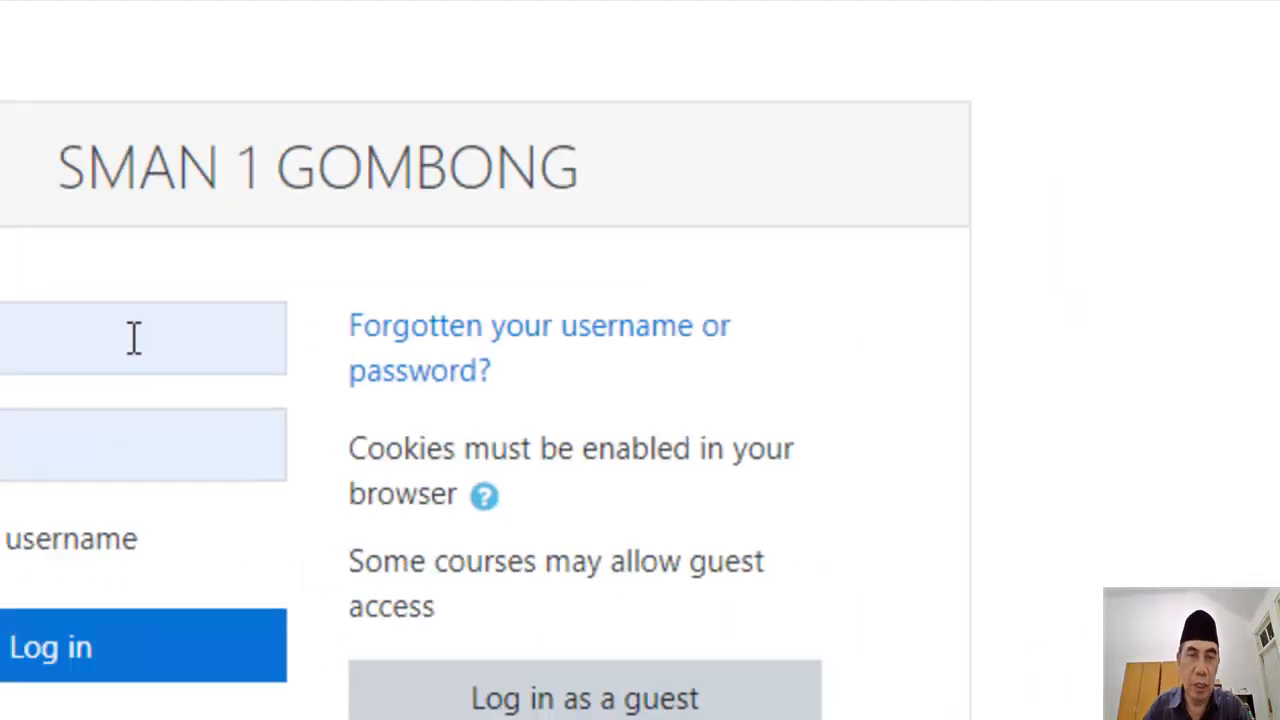
left_click_drag(460, 228, 202, 226)
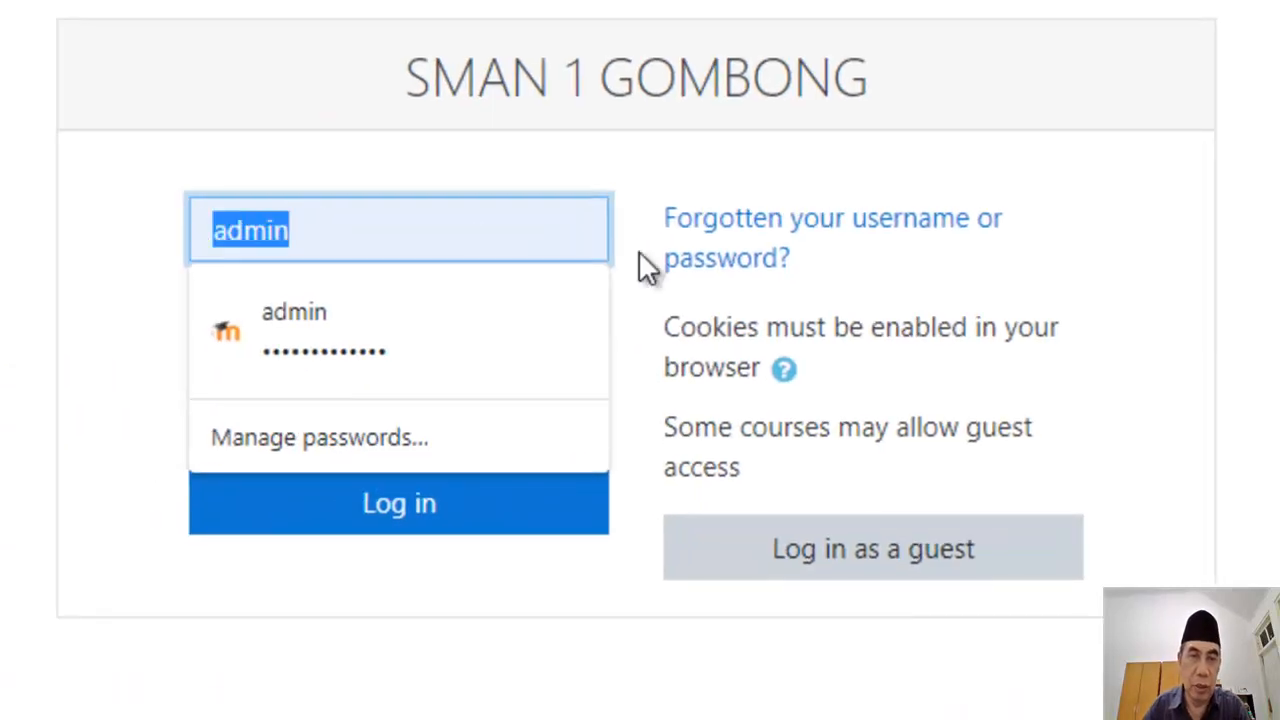
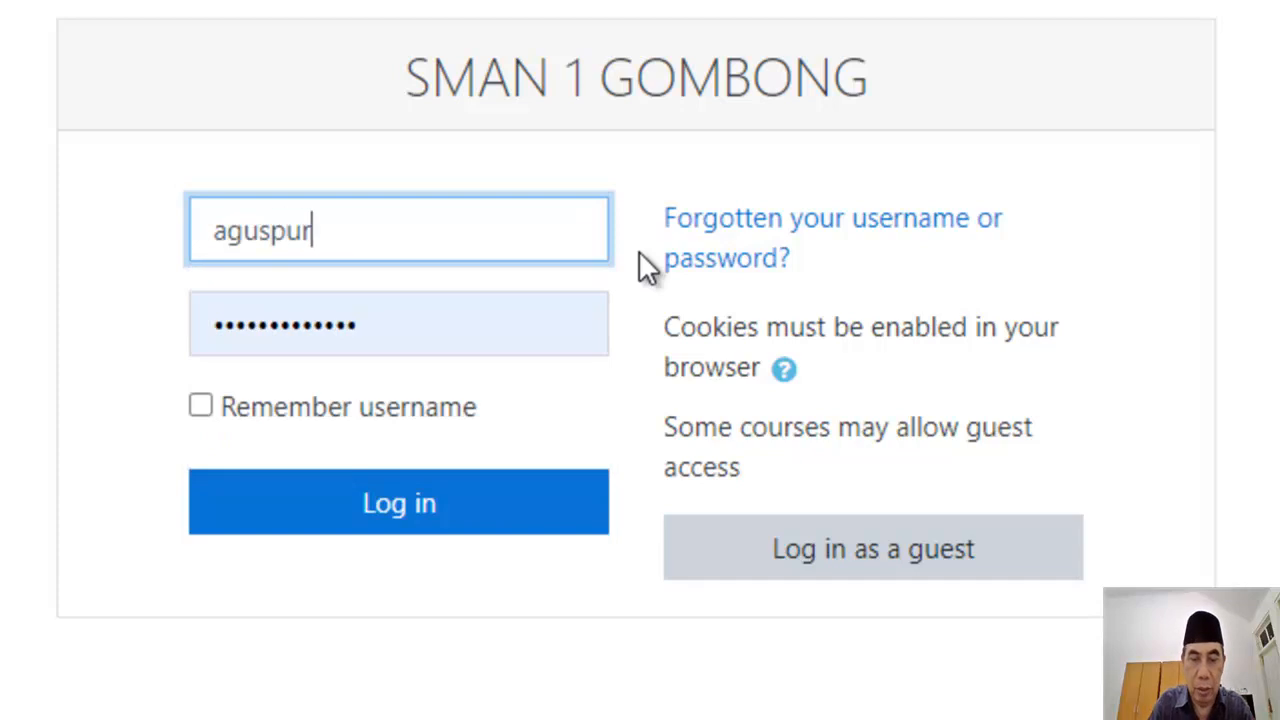
left_click_drag(391, 329, 150, 340)
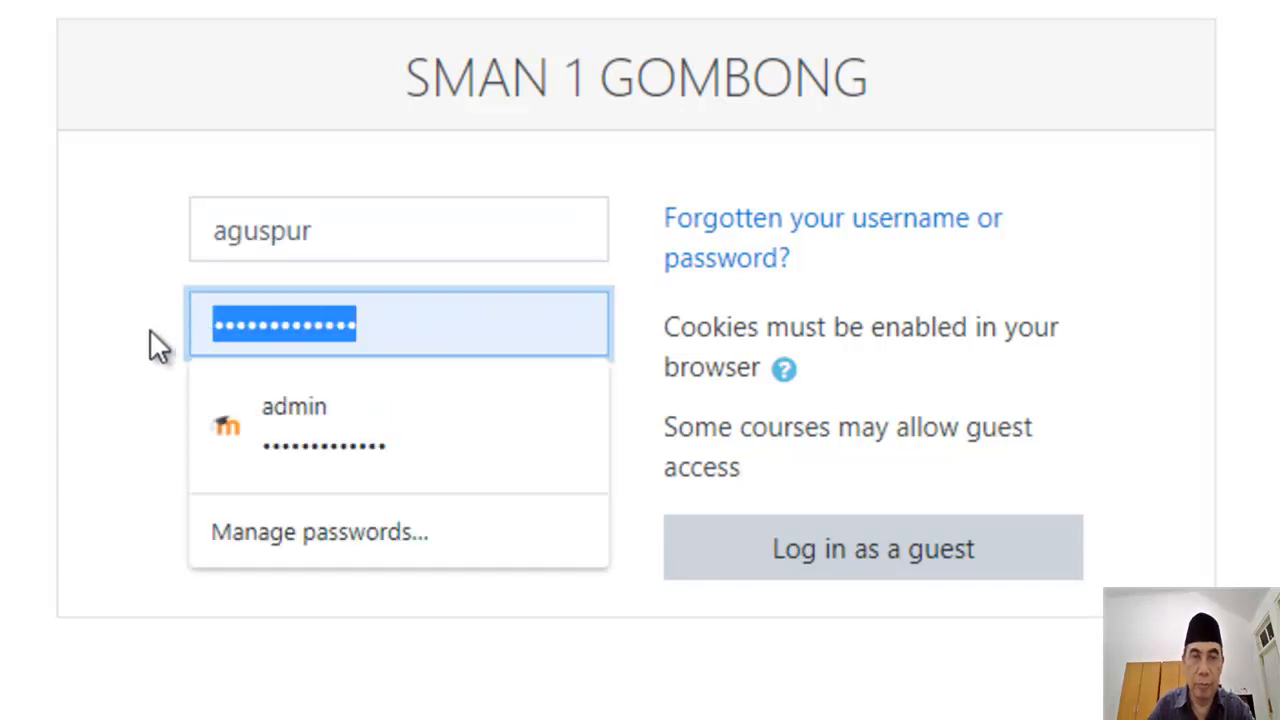
type("•••••")
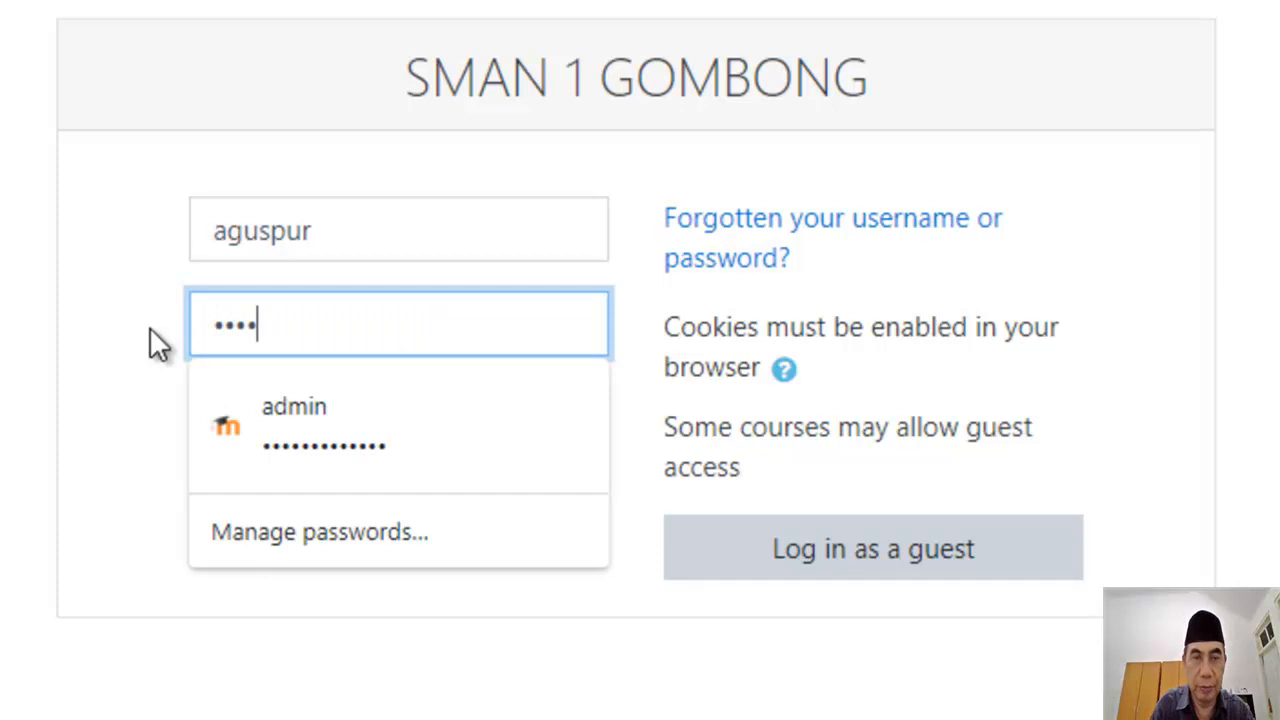
type("•••••")
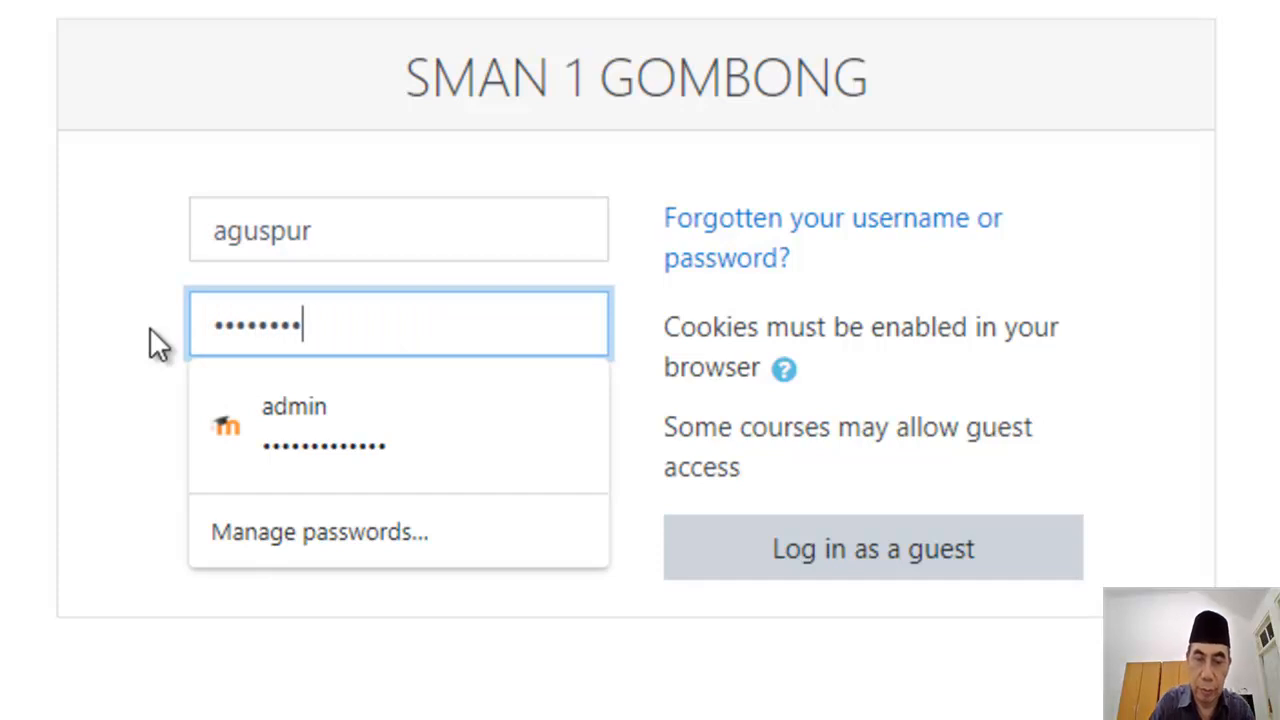
type("•••")
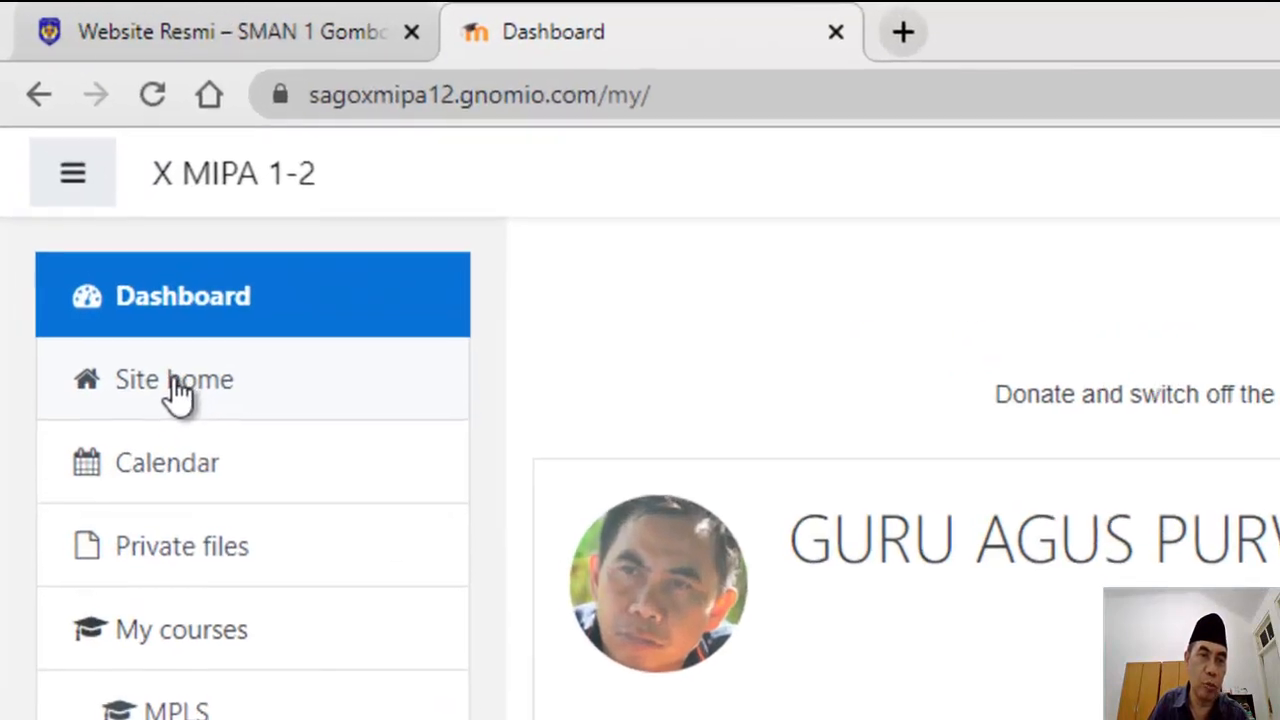
Step: From Site home, scroll the Available courses list down to KIMIA and open it
left_click(178, 385)
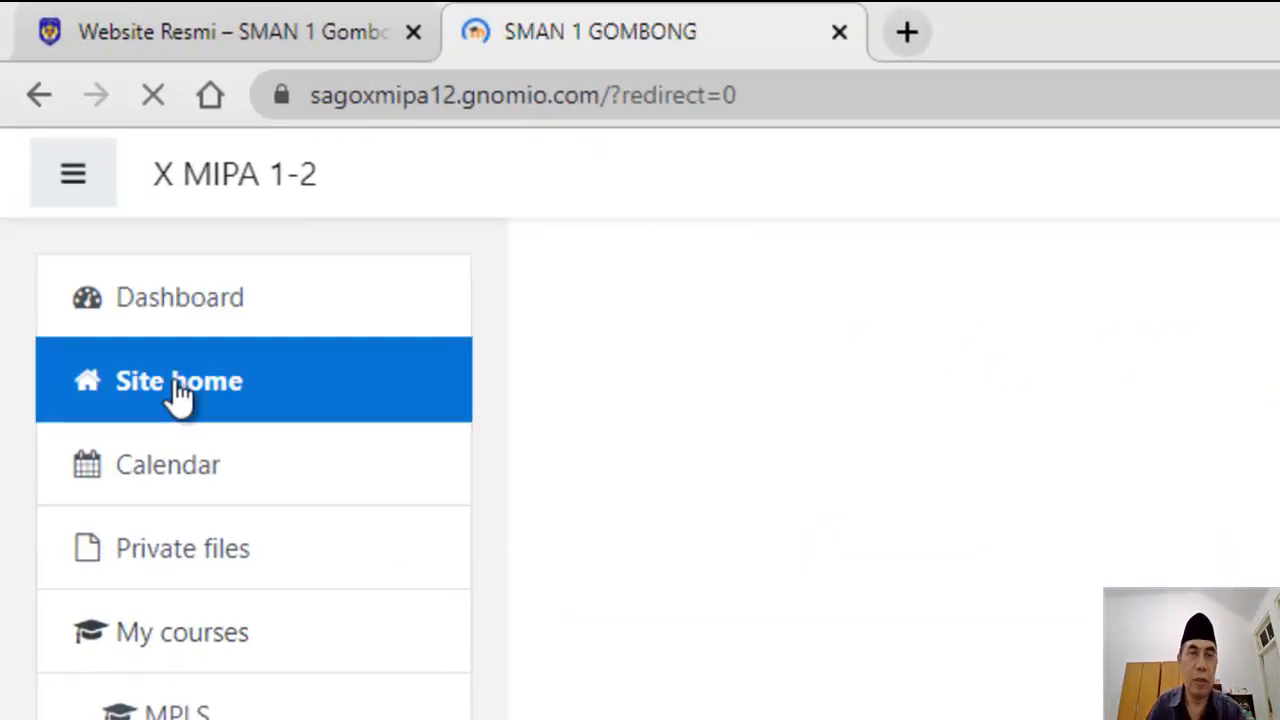
scroll(1050, 425, "down", 5)
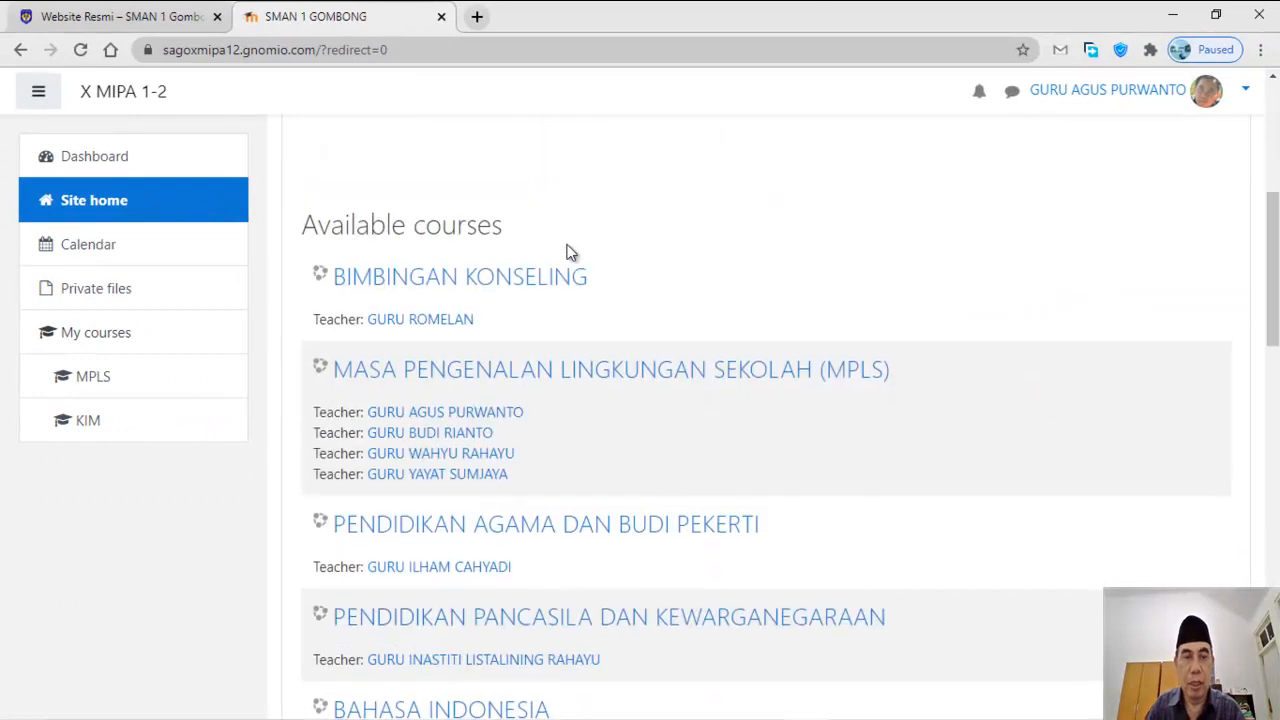
scroll(566, 253, "down", 10)
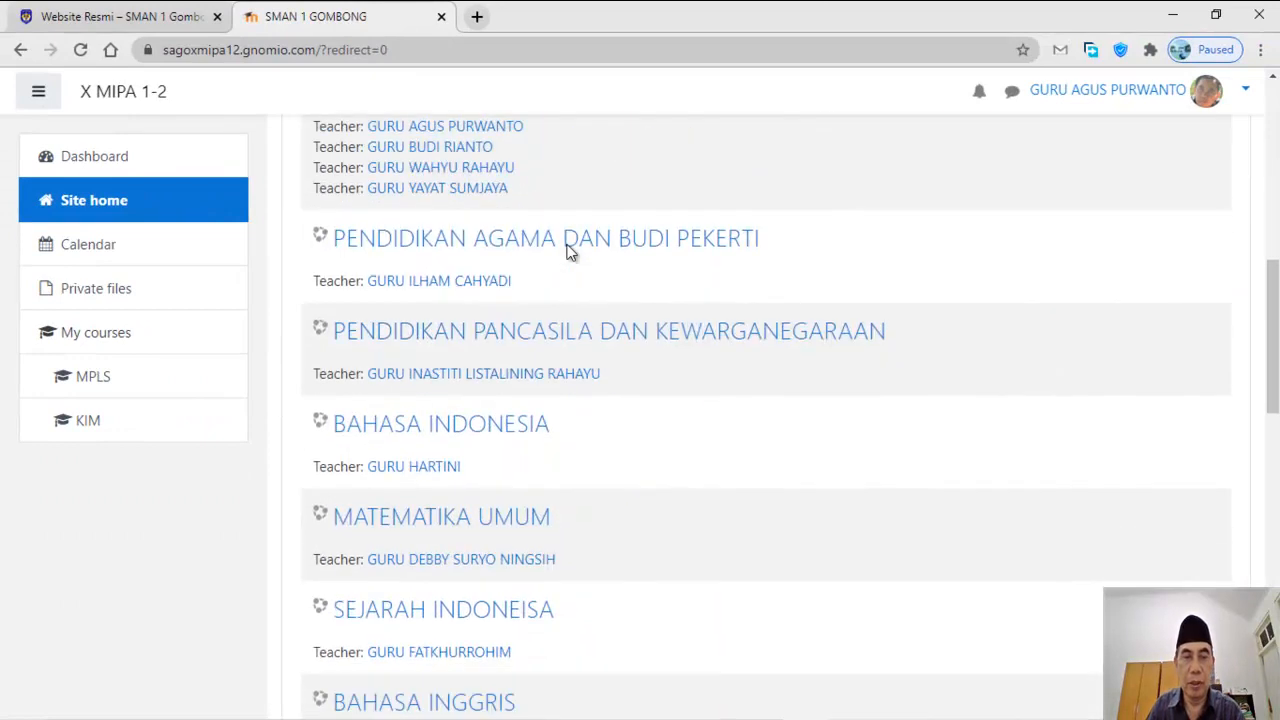
scroll(566, 256, "down", 5)
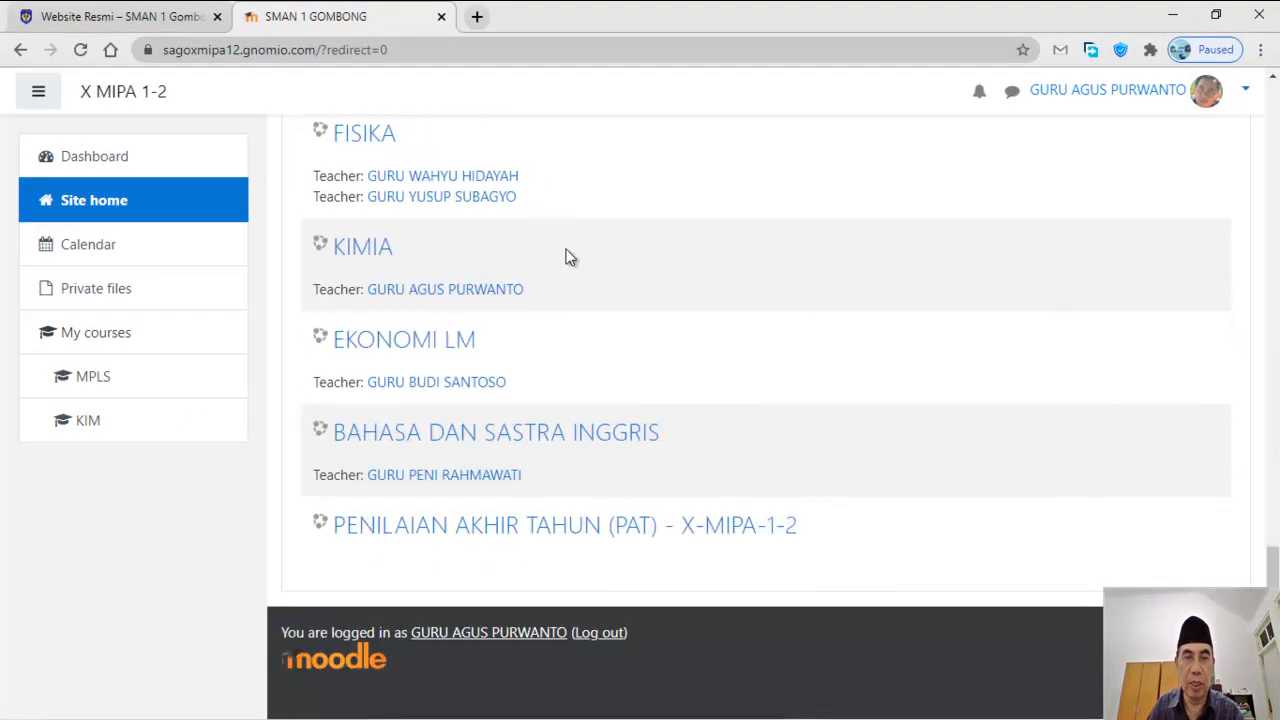
left_click(378, 247)
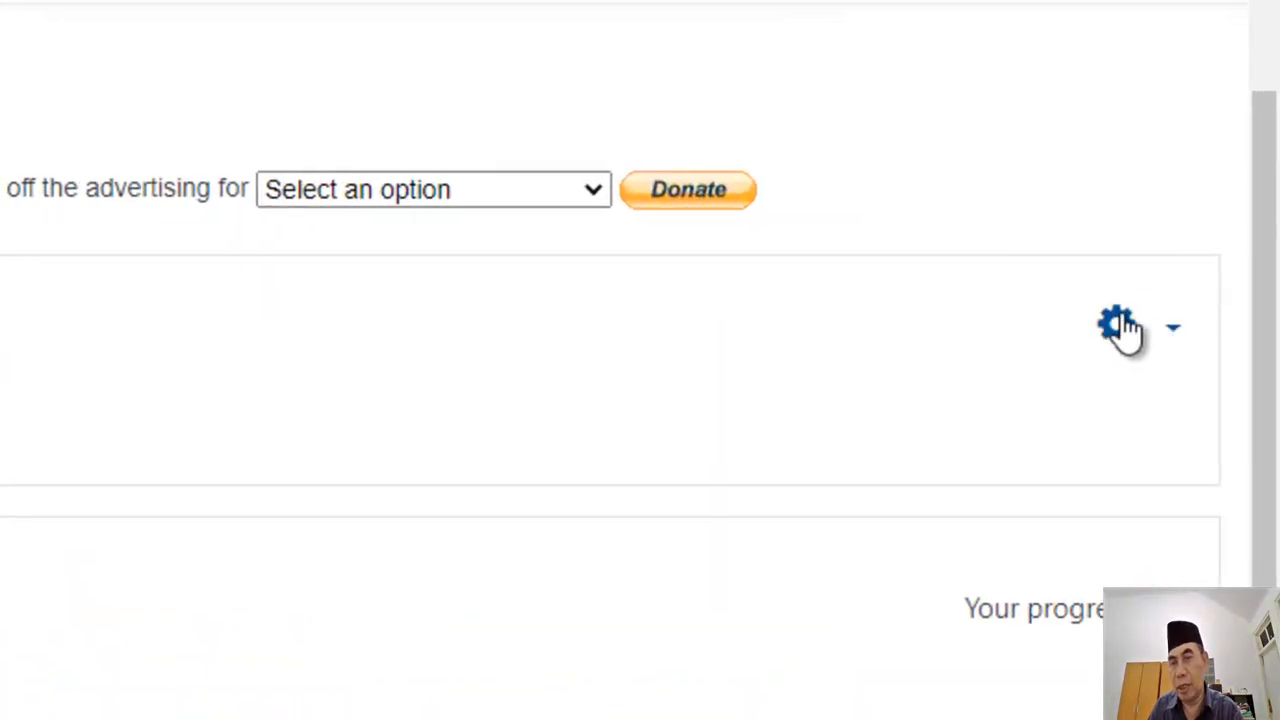
Step: Turn editing on for the KIMIA course, then bring up File Explorer on the DATA (E:) drive
left_click(1173, 333)
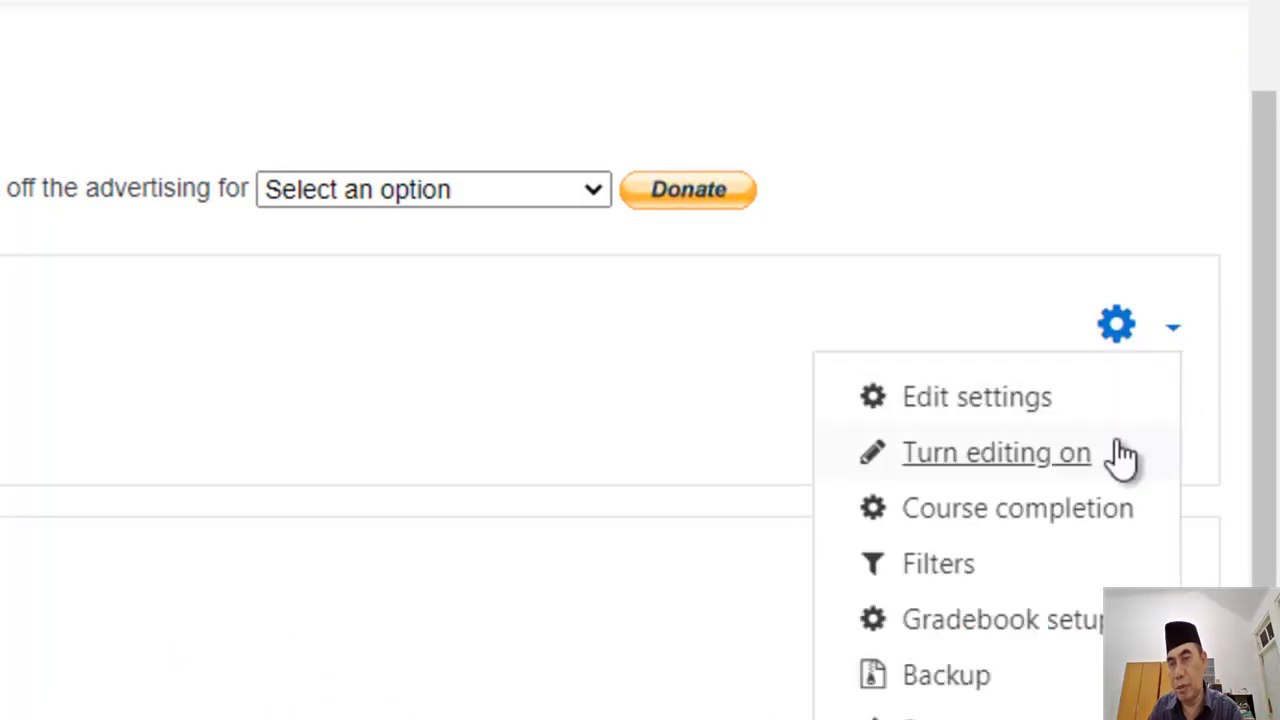
left_click(1015, 455)
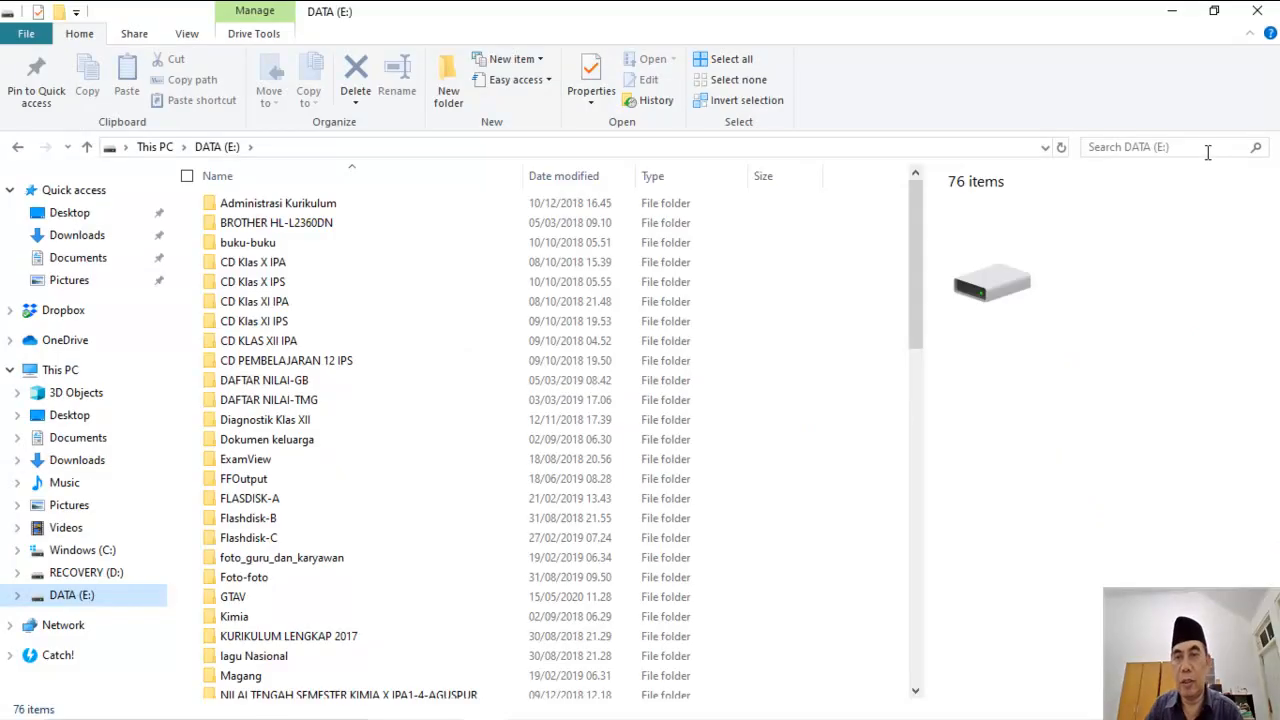
left_click(1205, 147)
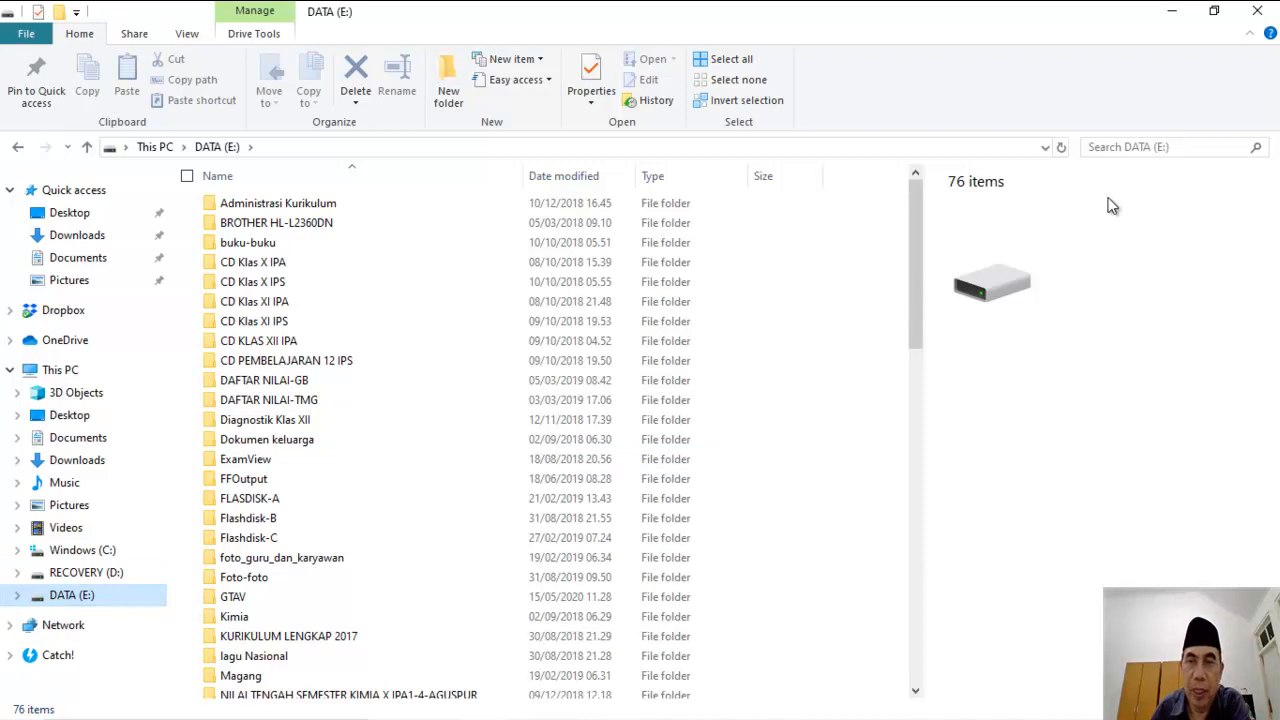
Step: Search the DATA (E:) drive for .tst files and open Soal PAS Kimia Semester 1 20172018.tst in ExamView
left_click(1198, 144)
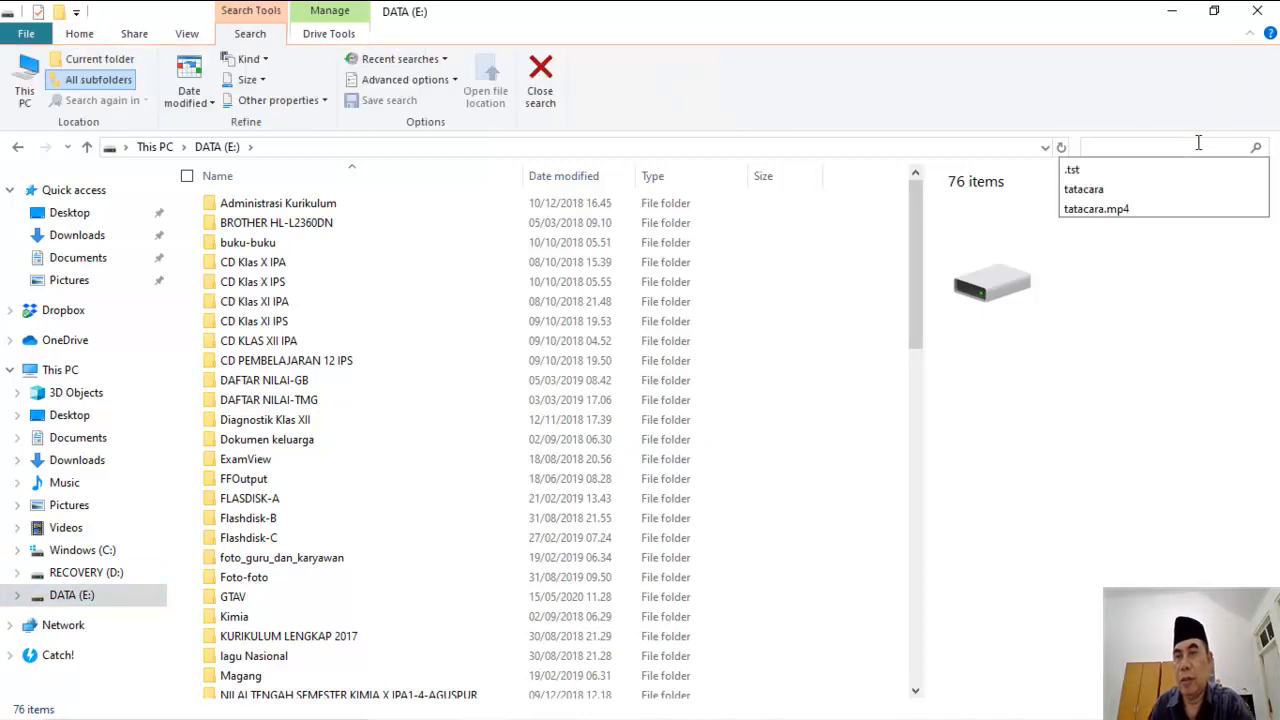
type(".")
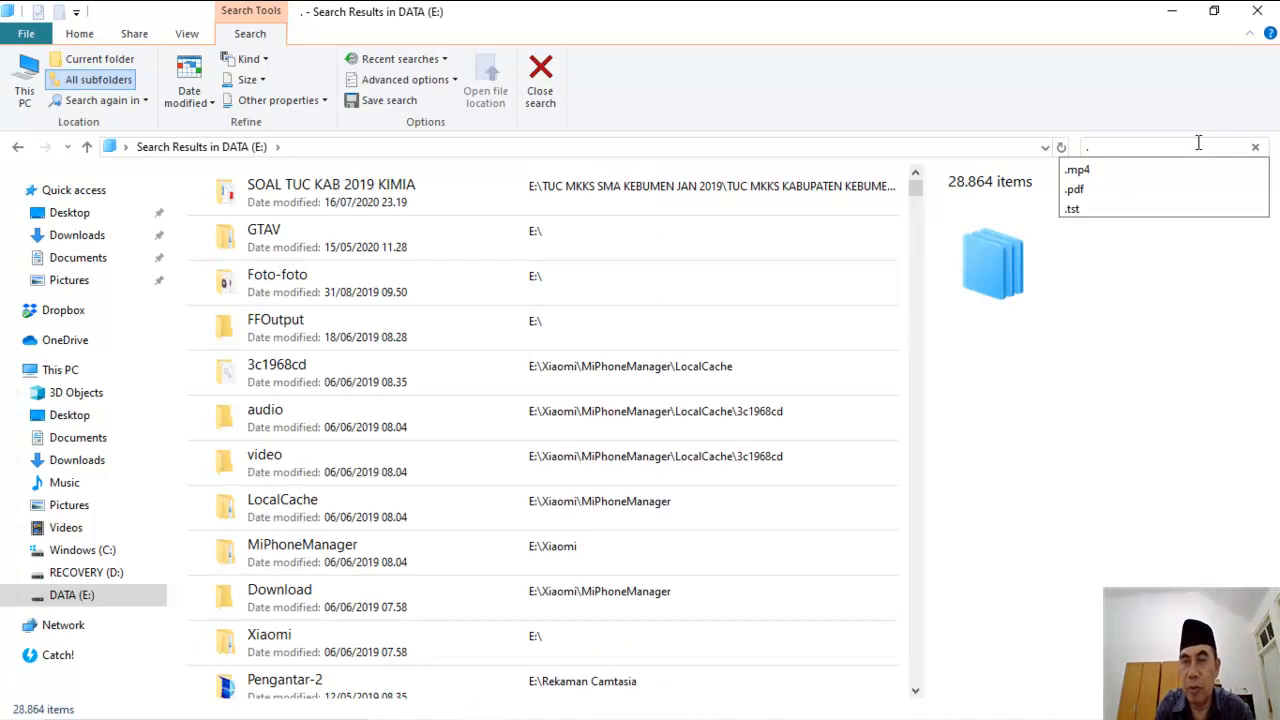
type("tst")
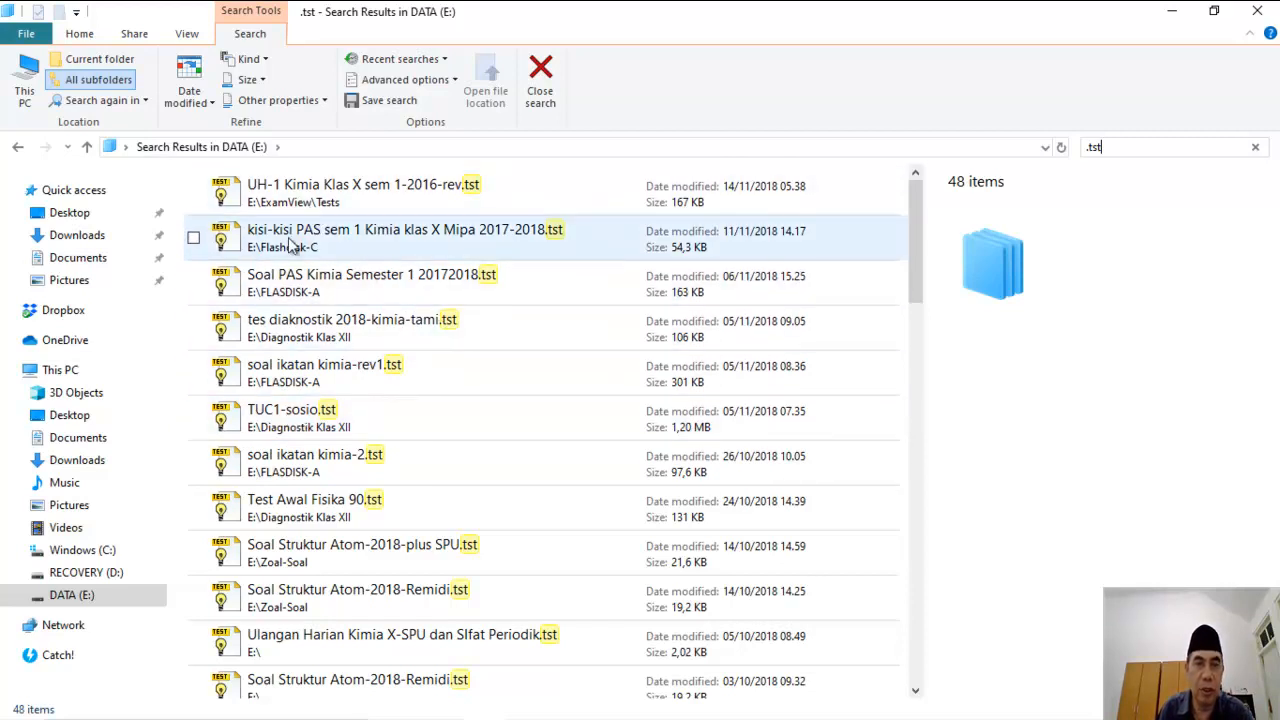
left_click(356, 280)
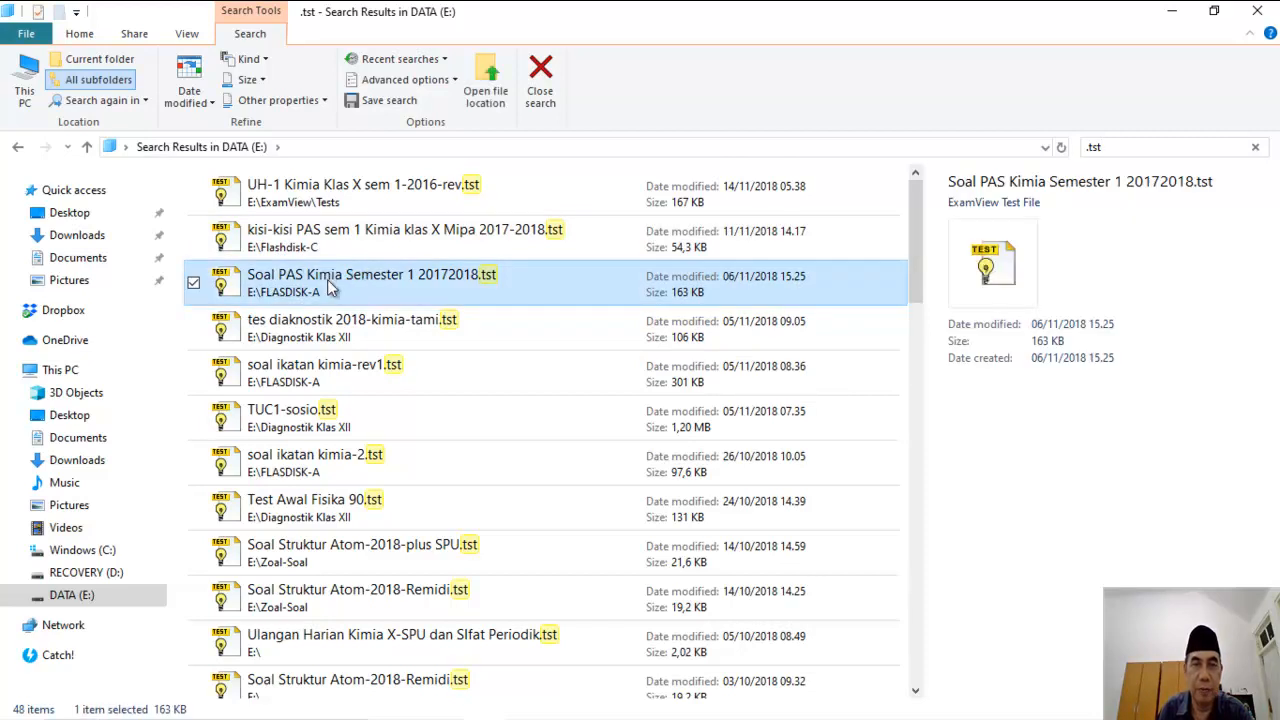
double_click(332, 287)
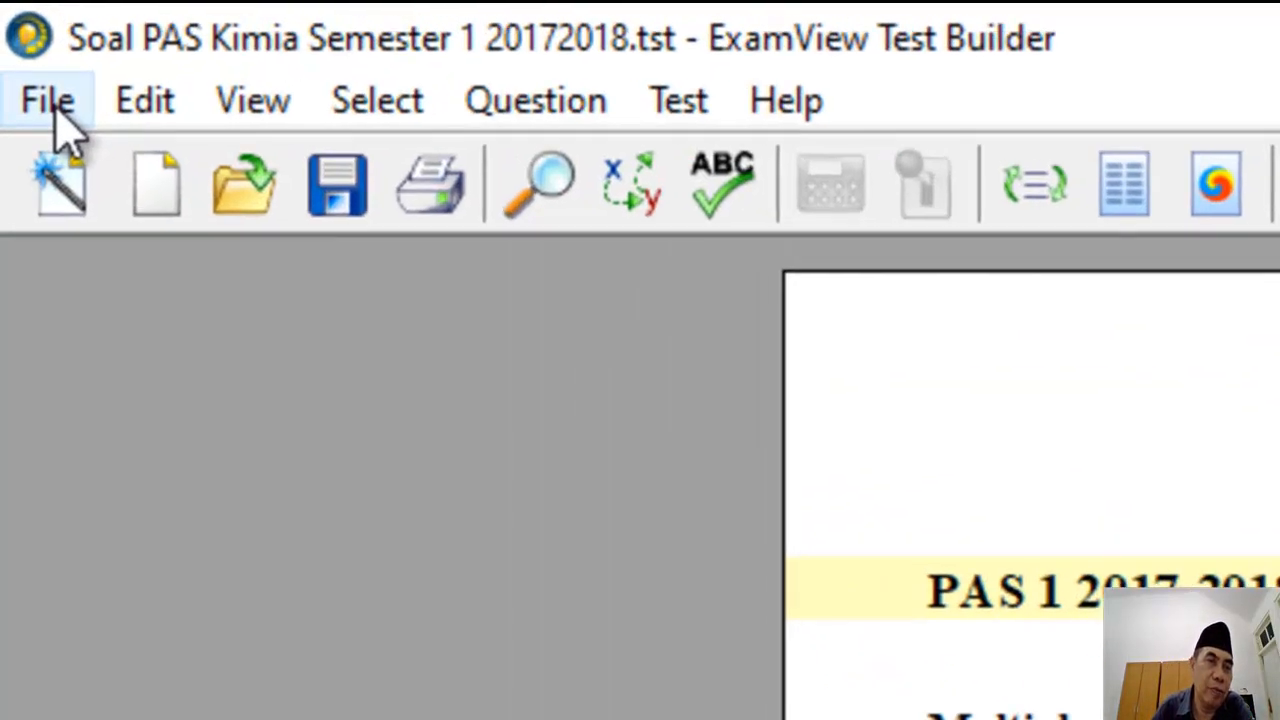
Step: Display the File > Export format submenu for the PAS 1 2017-2018 KIMIA Klas X test
left_click(50, 104)
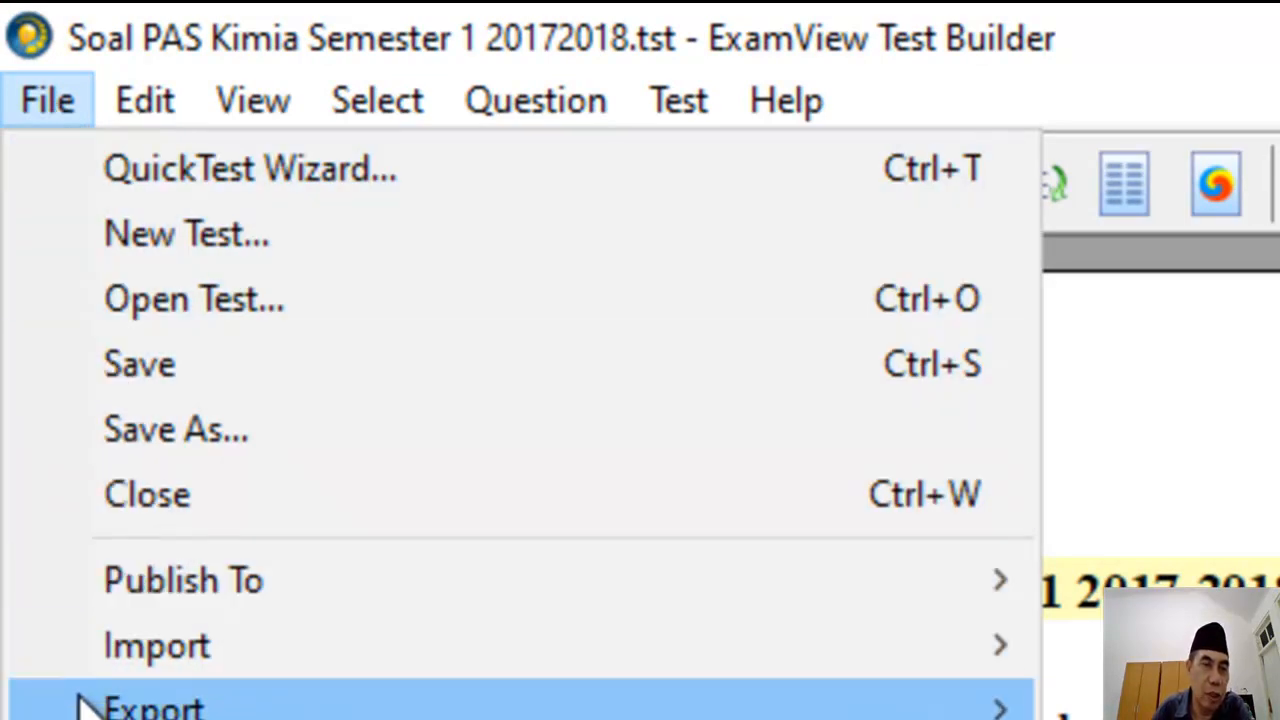
mouse_move(90, 708)
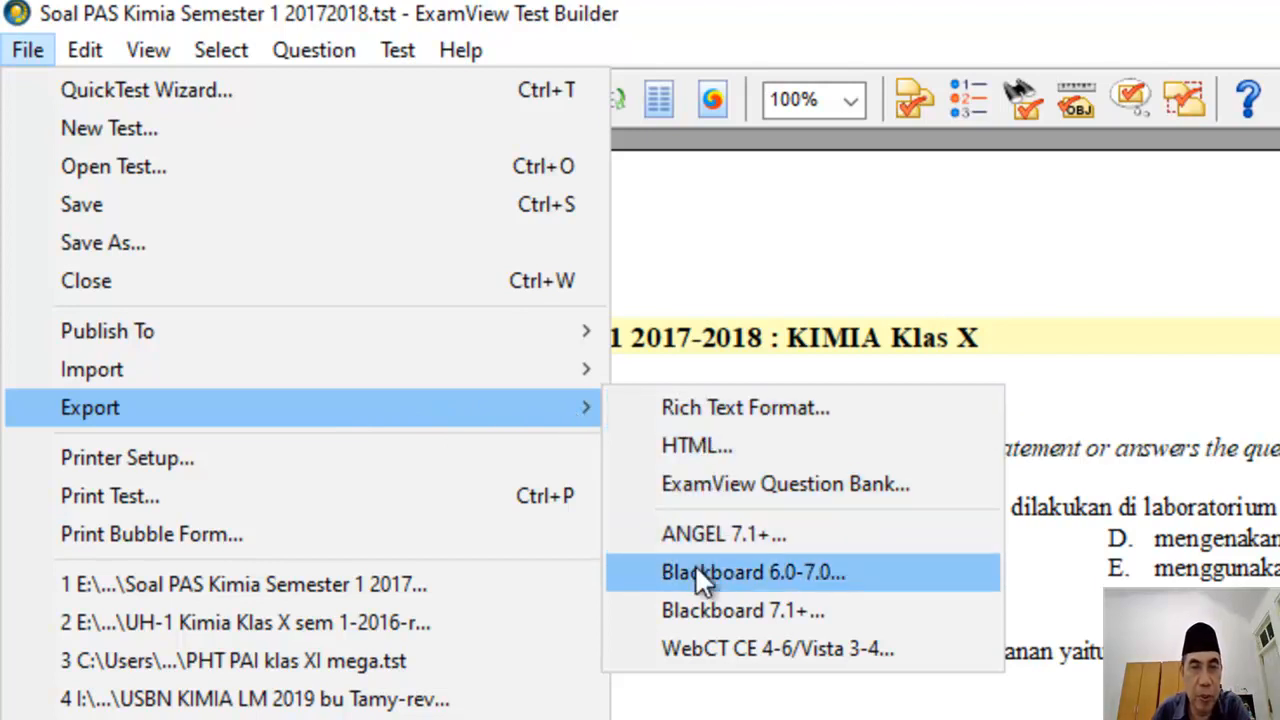
Step: Export the test in Blackboard 6.0-7.0 format, saved as PAS Kimia X in Downloads
left_click(811, 571)
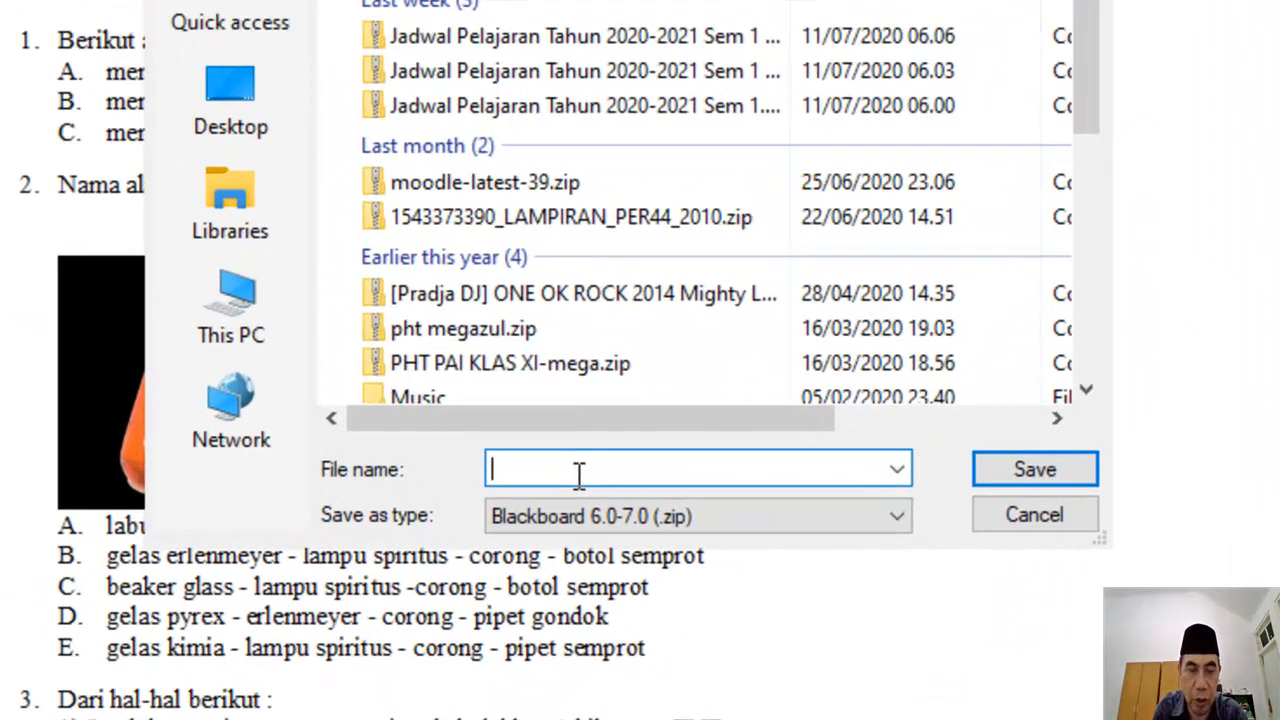
type("PA")
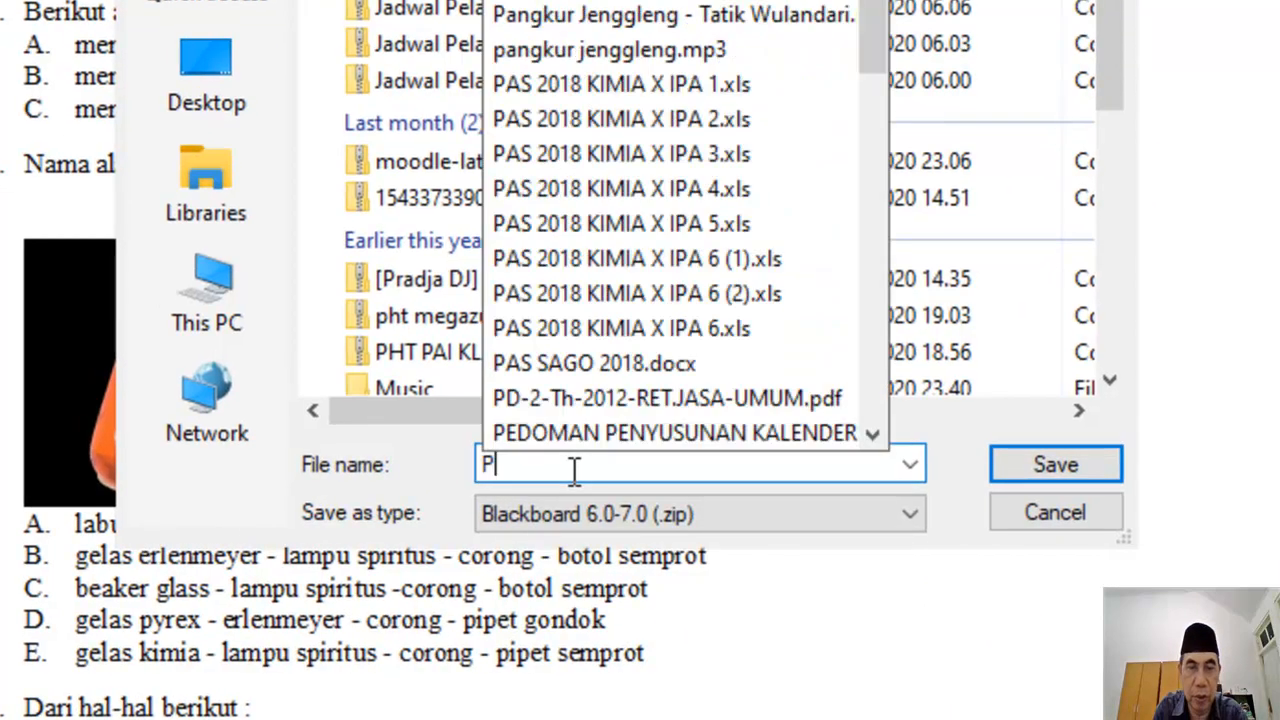
type("S")
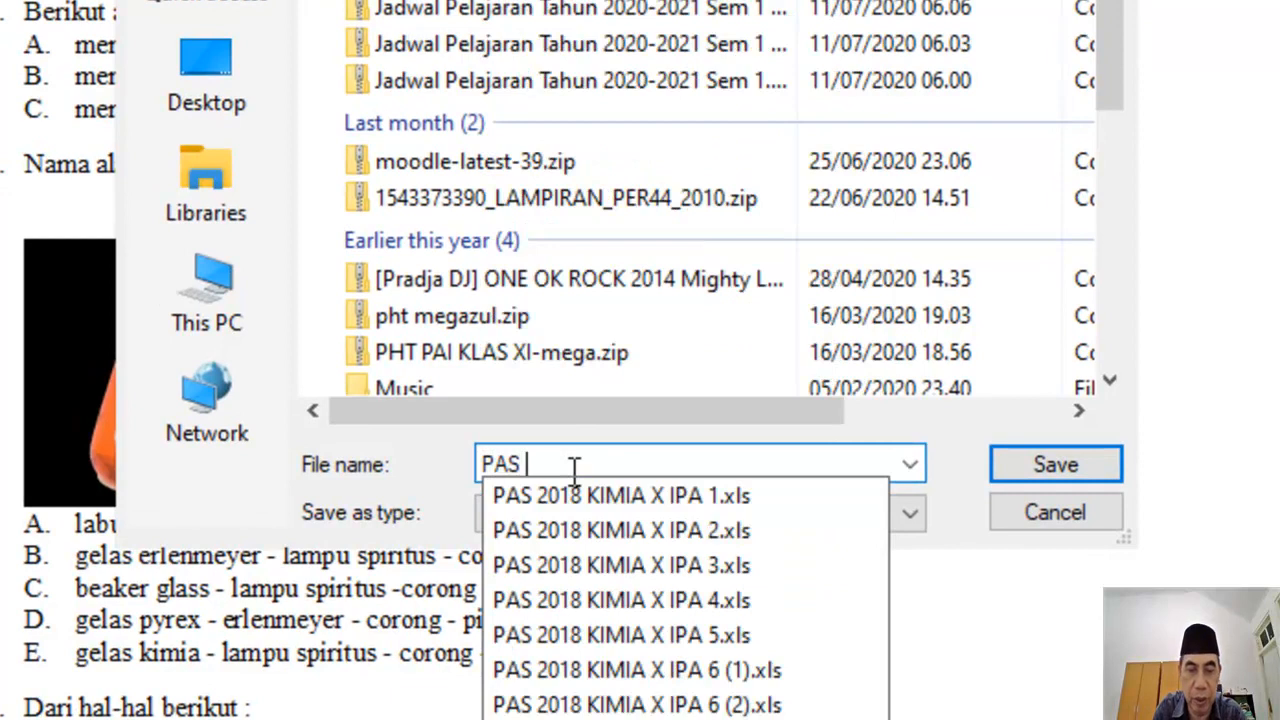
type(" Kimia")
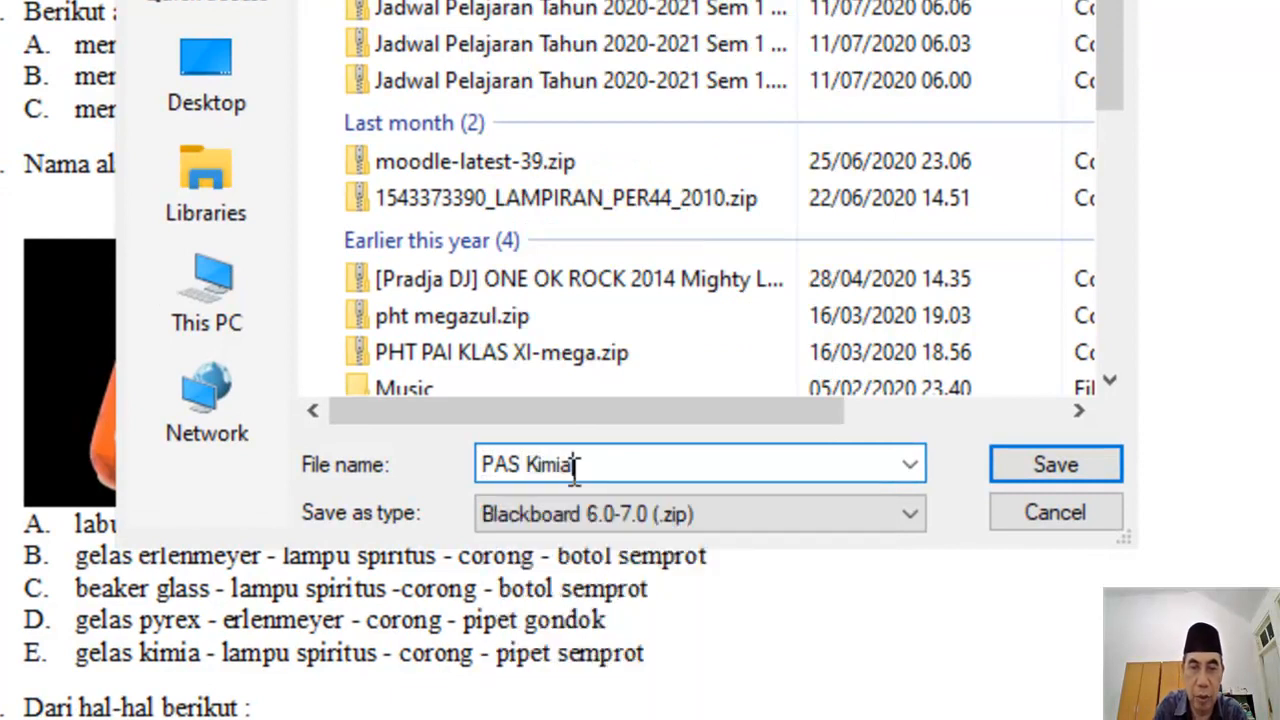
type(" X")
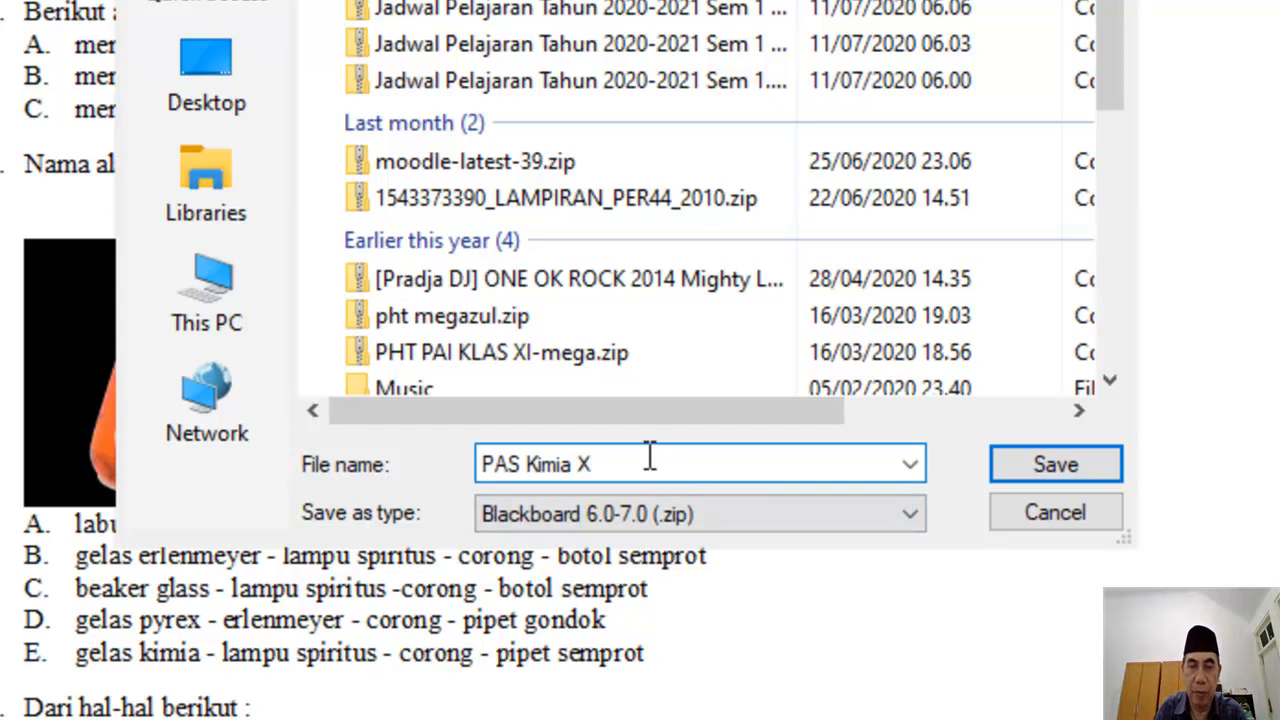
left_click_drag(651, 457, 486, 460)
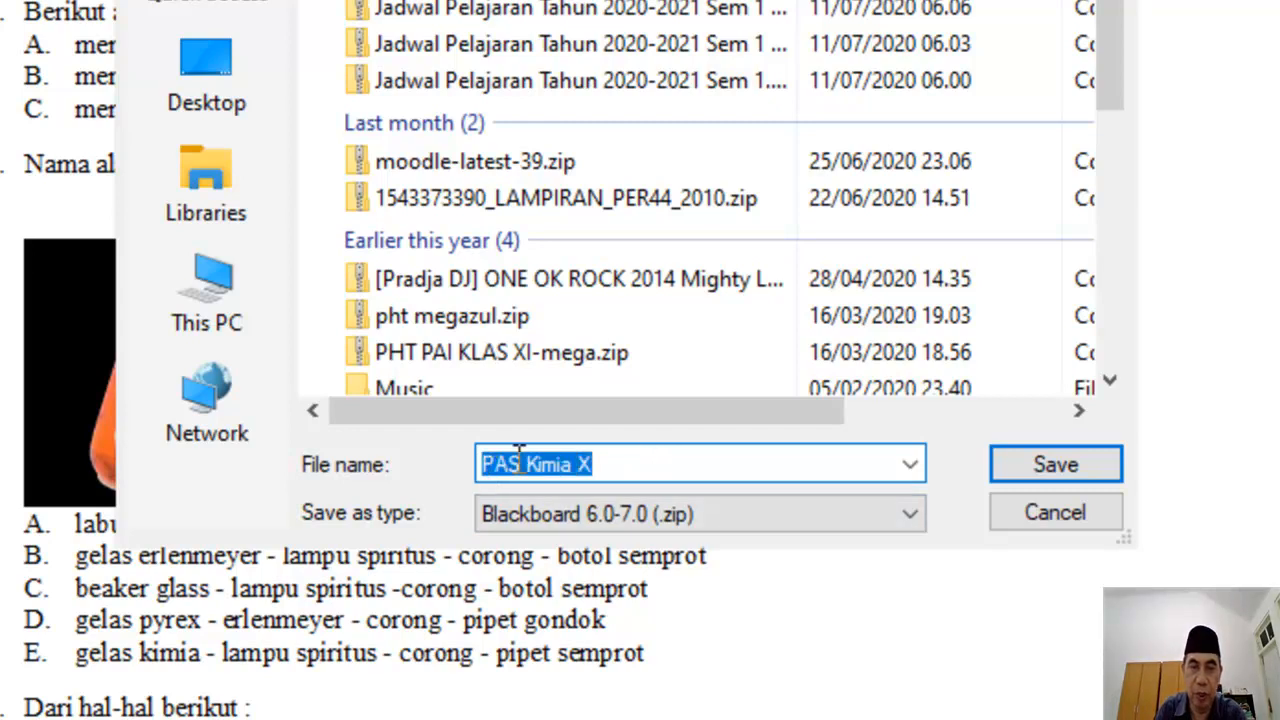
left_click(638, 470)
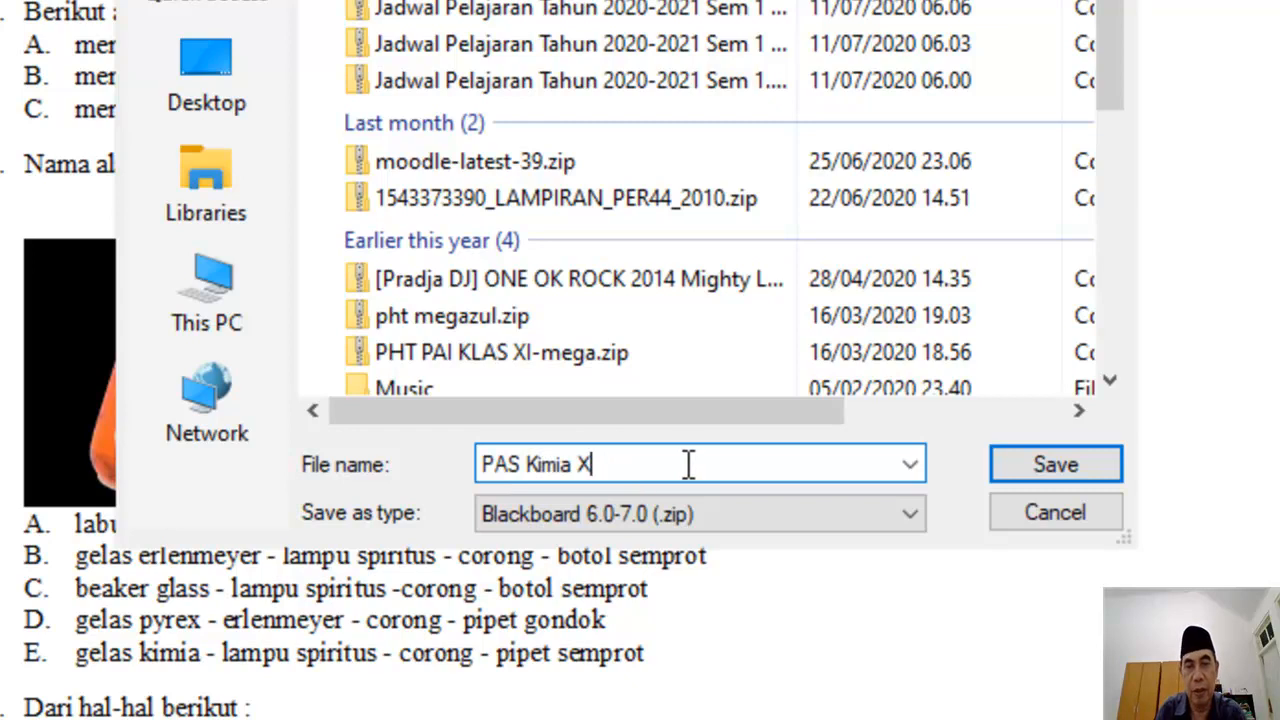
left_click(1030, 468)
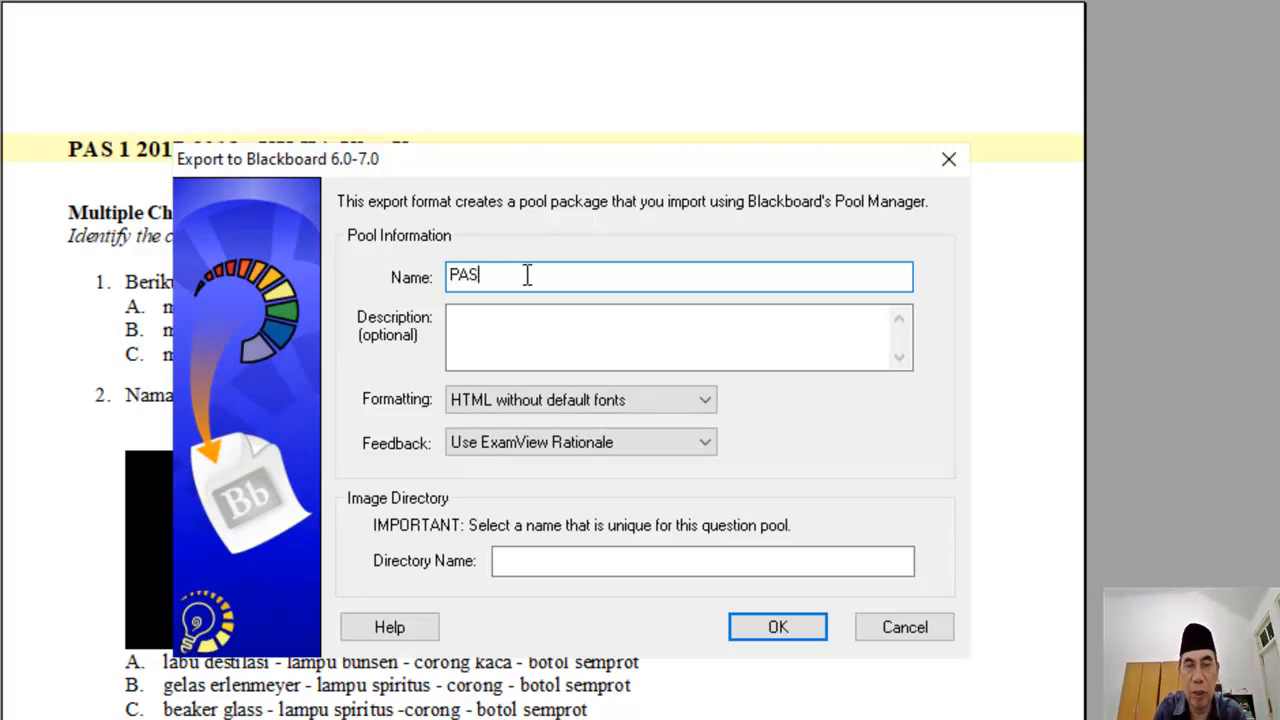
Step: Set both the pool name and the image directory name to PAS Kimia X, then run the export
type("imia X")
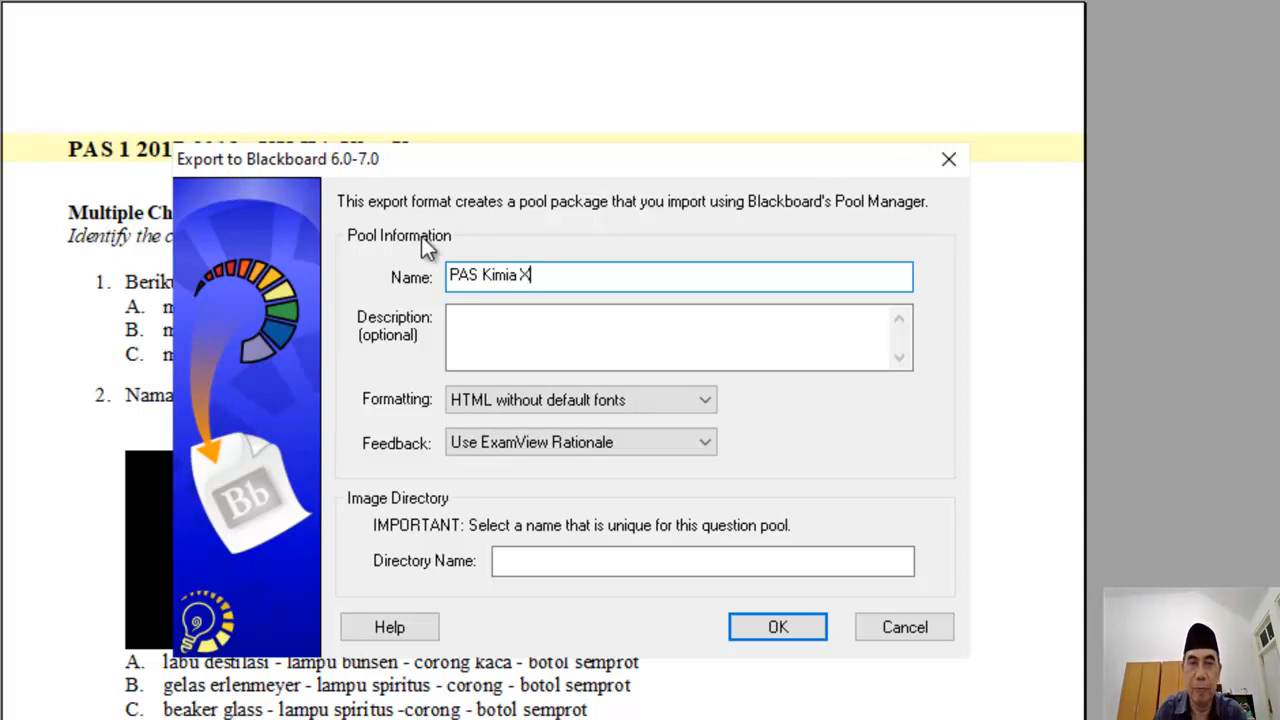
left_click(491, 331)
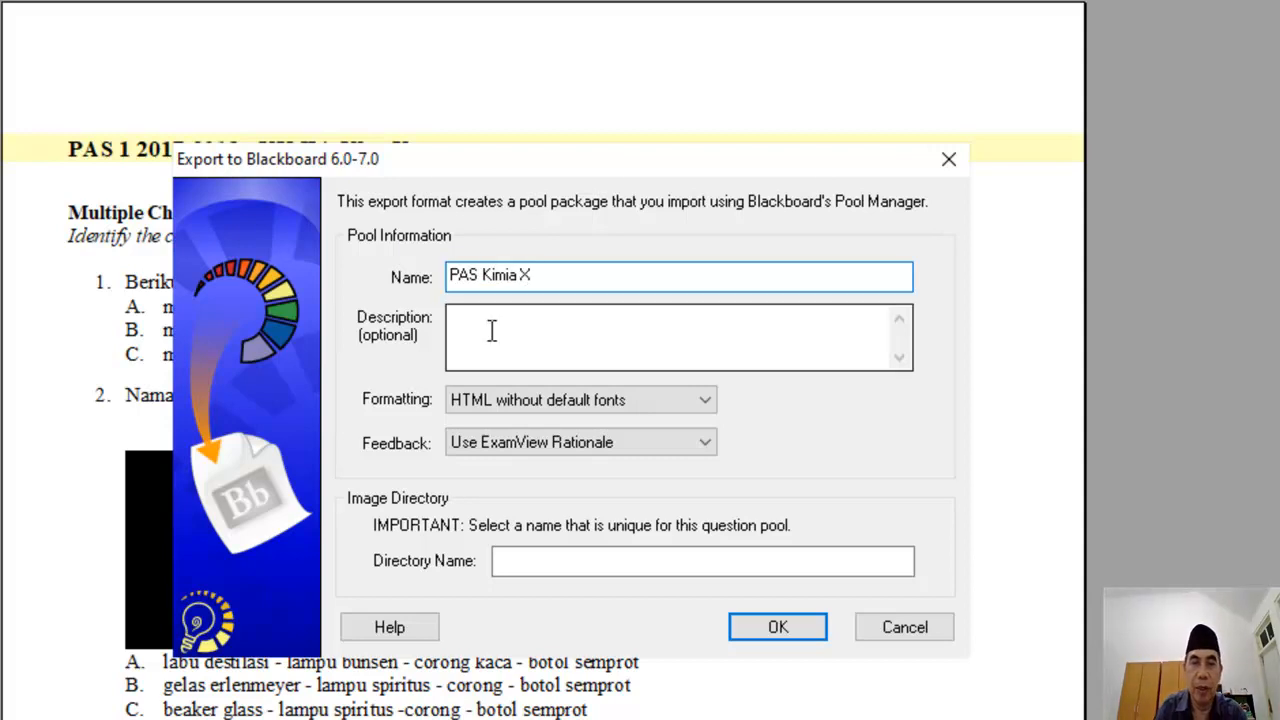
left_click(541, 558)
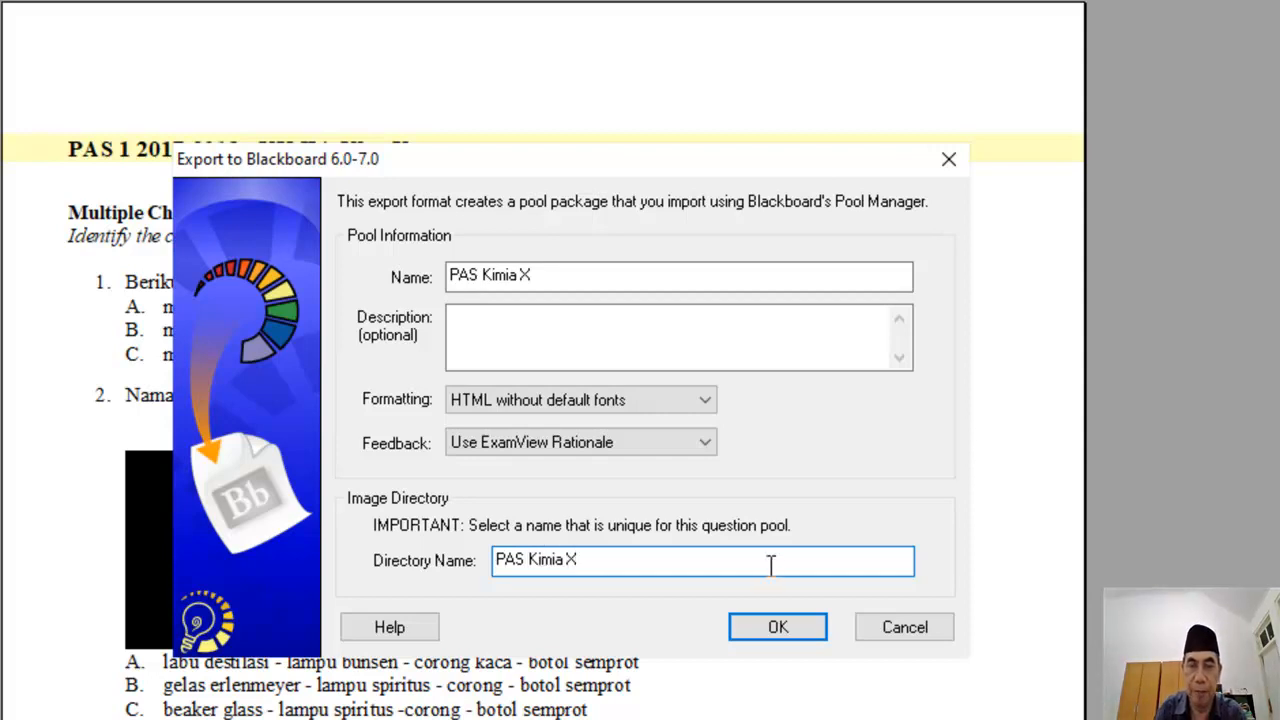
left_click(778, 628)
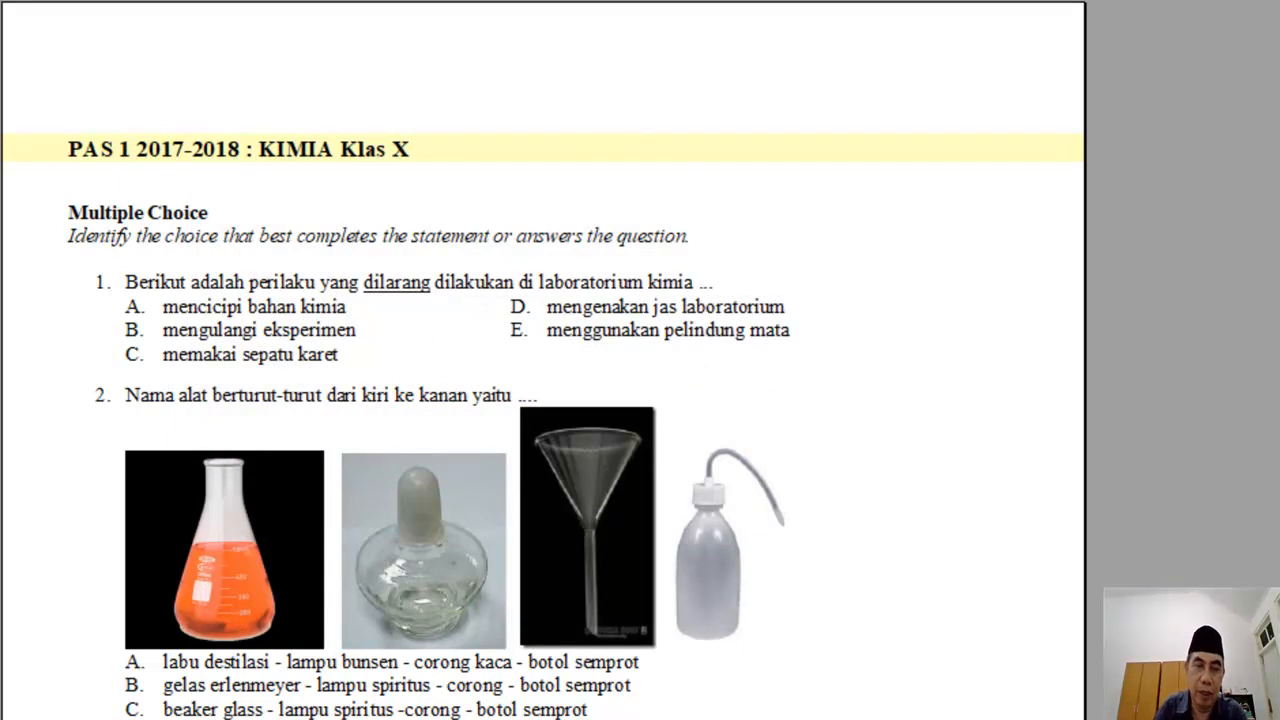
Step: Search File Explorer for PAS and locate PAS Kimia X.zip (219 KB) in Downloads
left_click(452, 710)
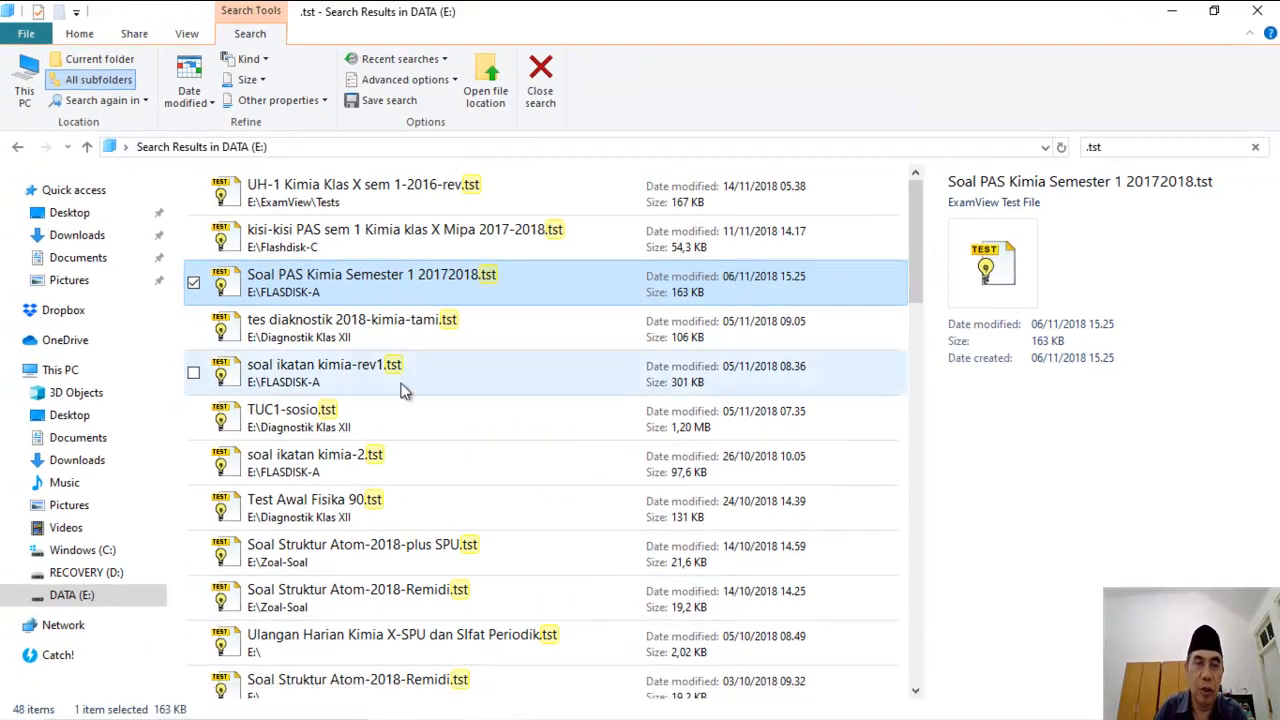
left_click(1118, 147)
type("PAS")
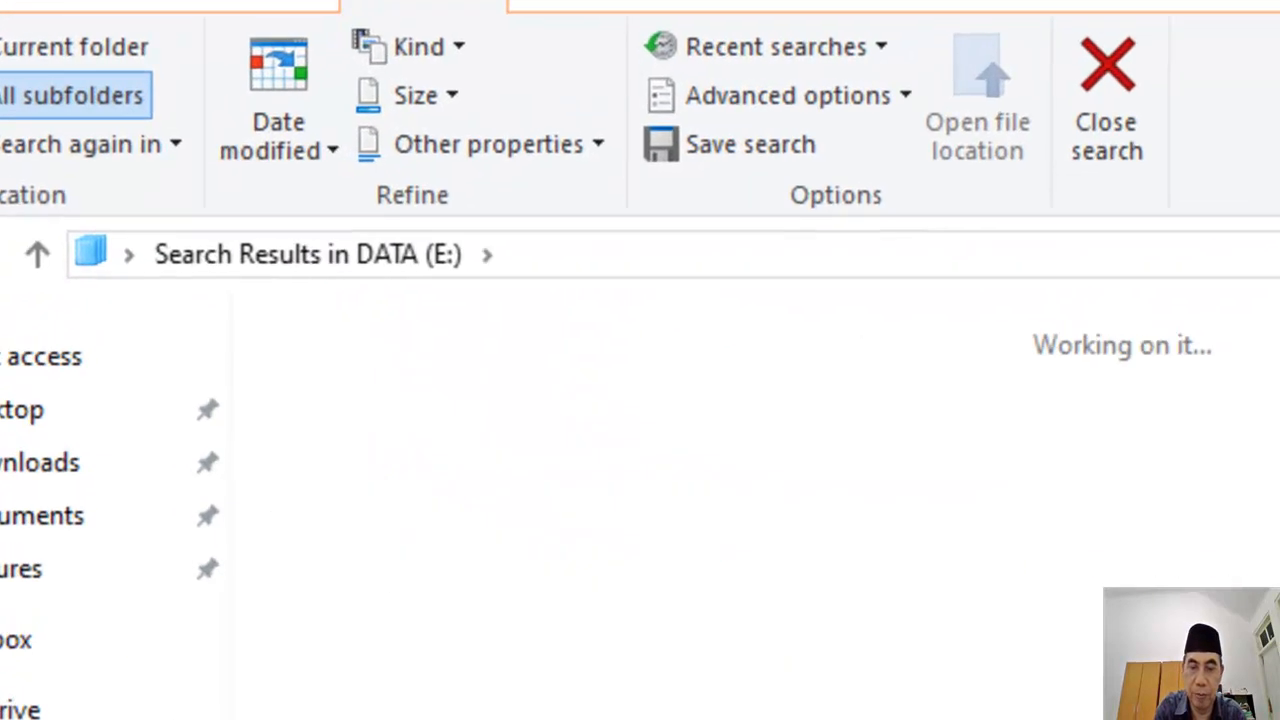
left_click(40, 462)
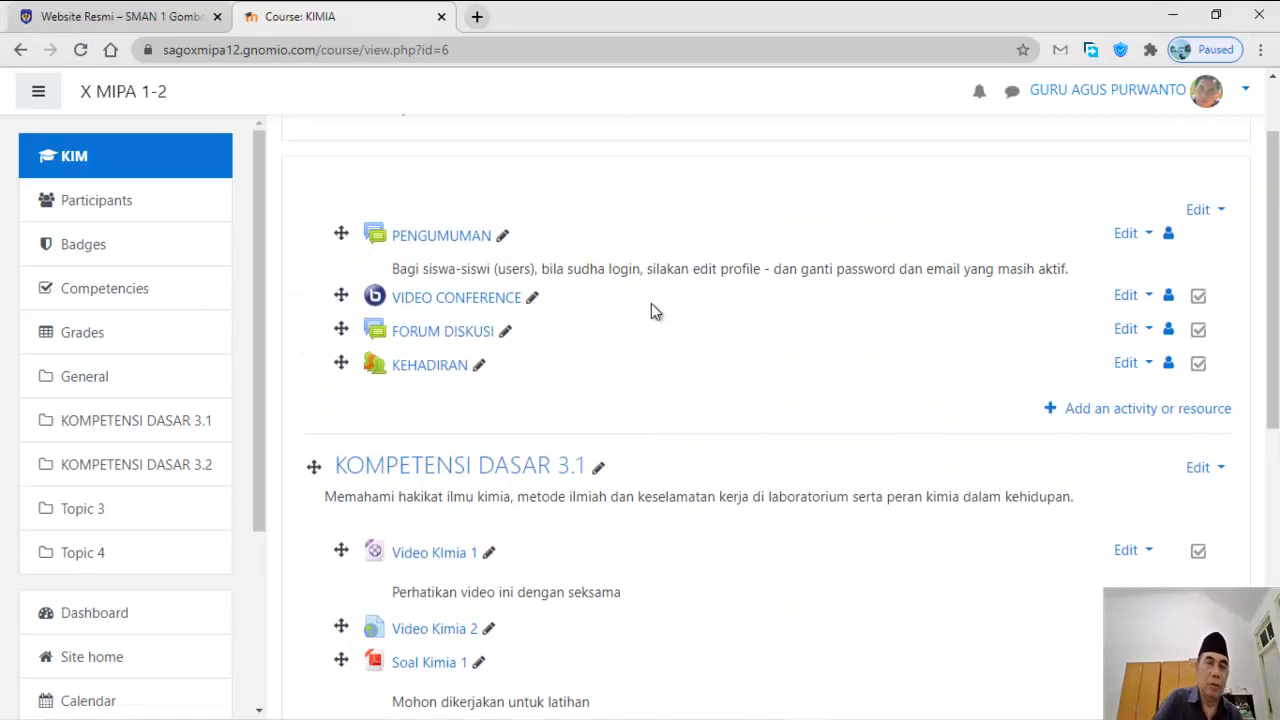
scroll(651, 303, "up", 2)
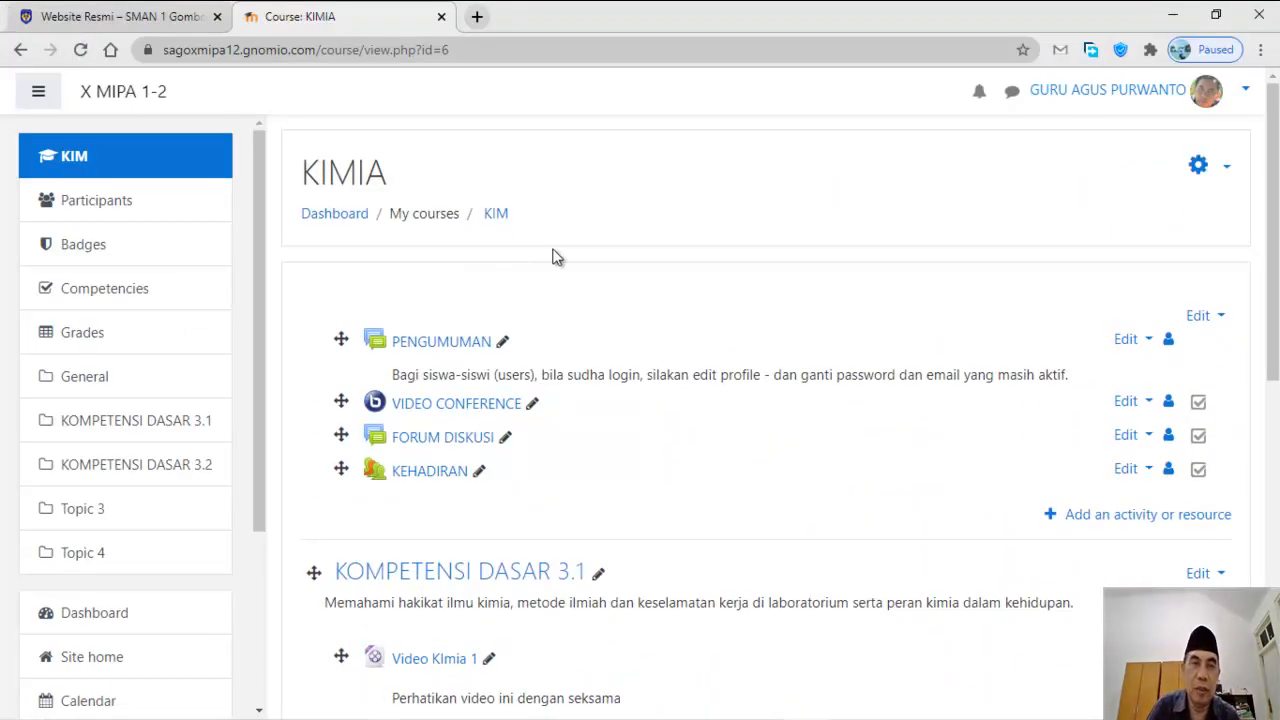
Step: Open the KIMIA course's full administration page and scroll to its Question bank links
scroll(657, 300, "down", 1)
scroll(655, 295, "up", 1)
scroll(654, 294, "down", 1)
scroll(653, 290, "up", 1)
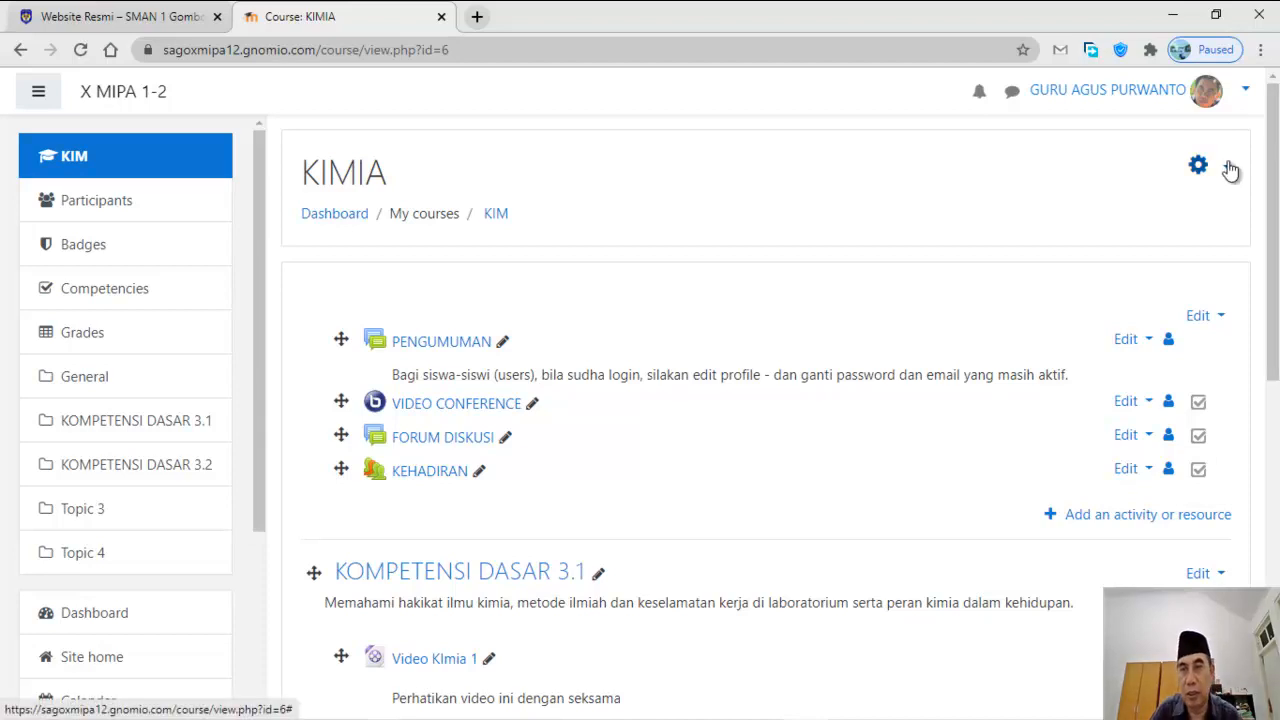
left_click(1230, 170)
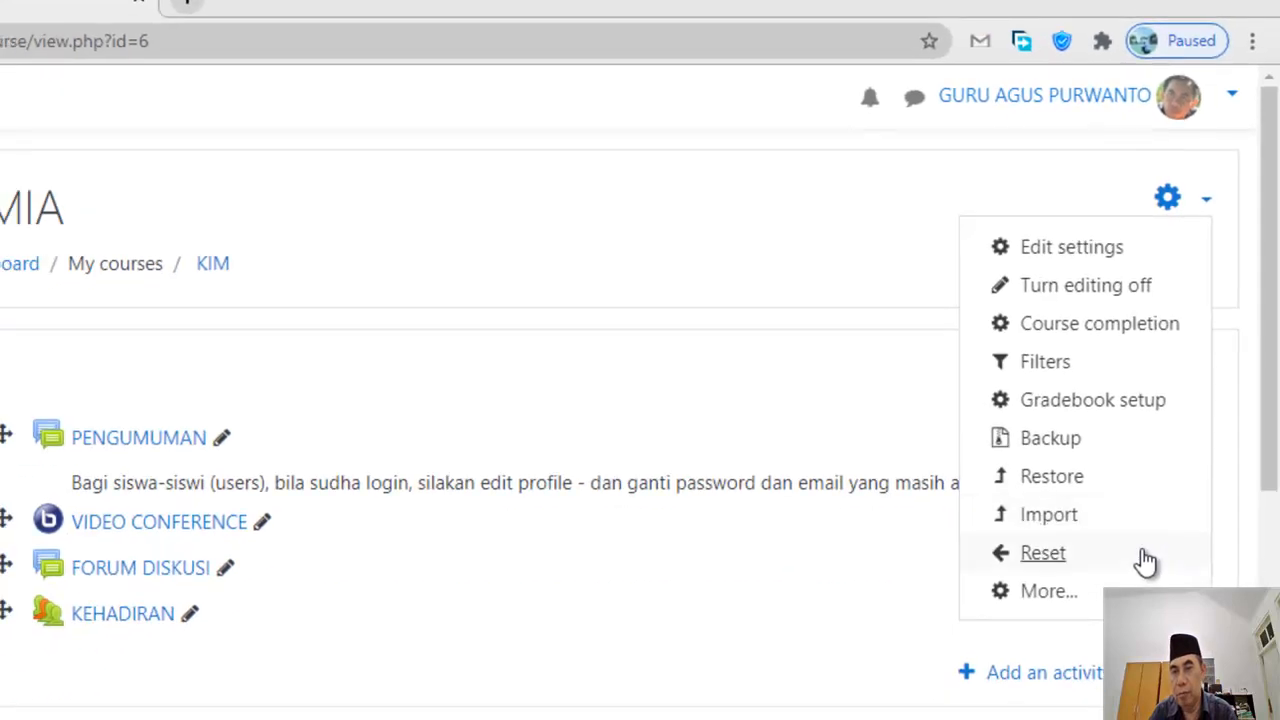
left_click(1043, 600)
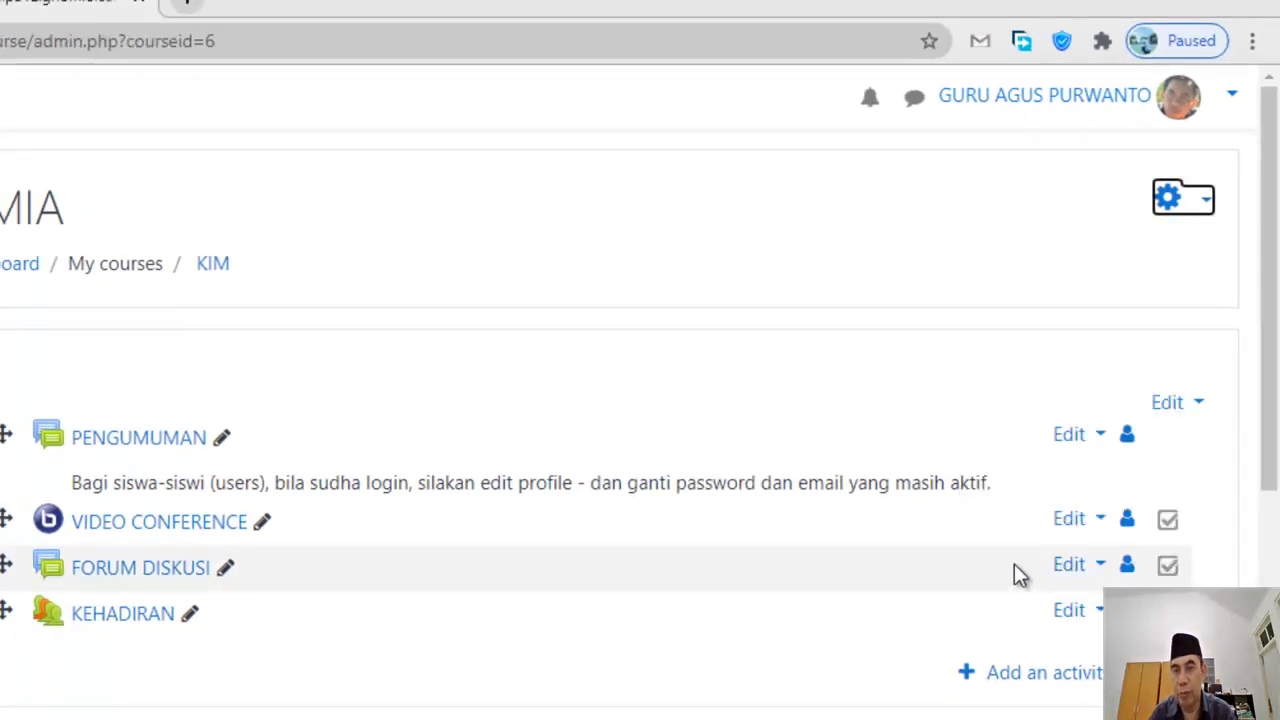
scroll(1100, 370, "down", 3)
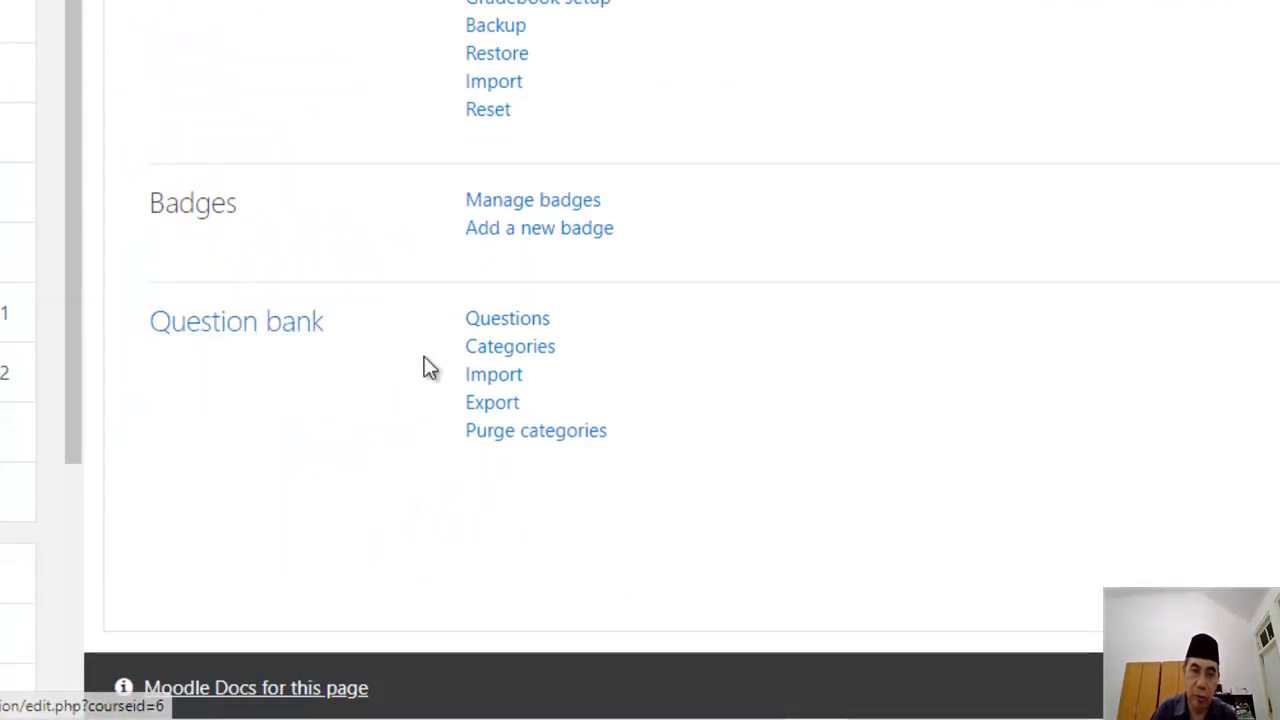
Step: Attach PAS Kimia X.zip from the Downloads folder to the question bank import form
left_click(494, 378)
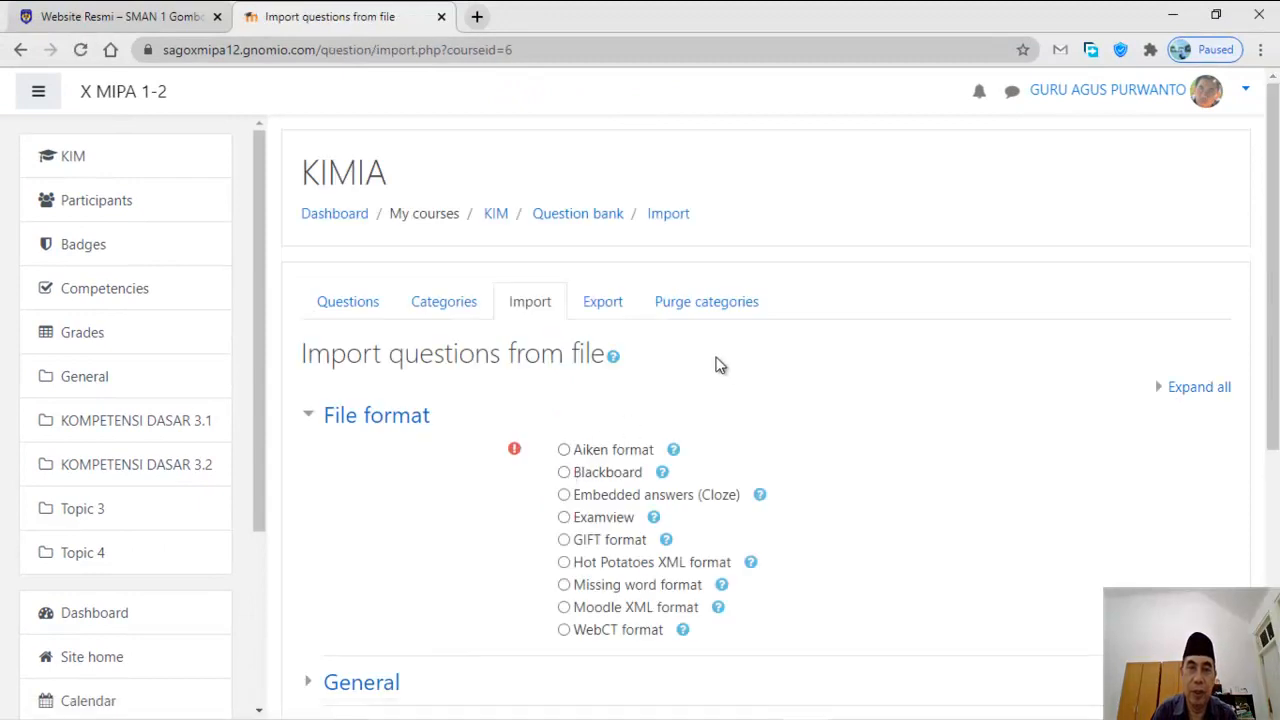
scroll(679, 361, "down", 3)
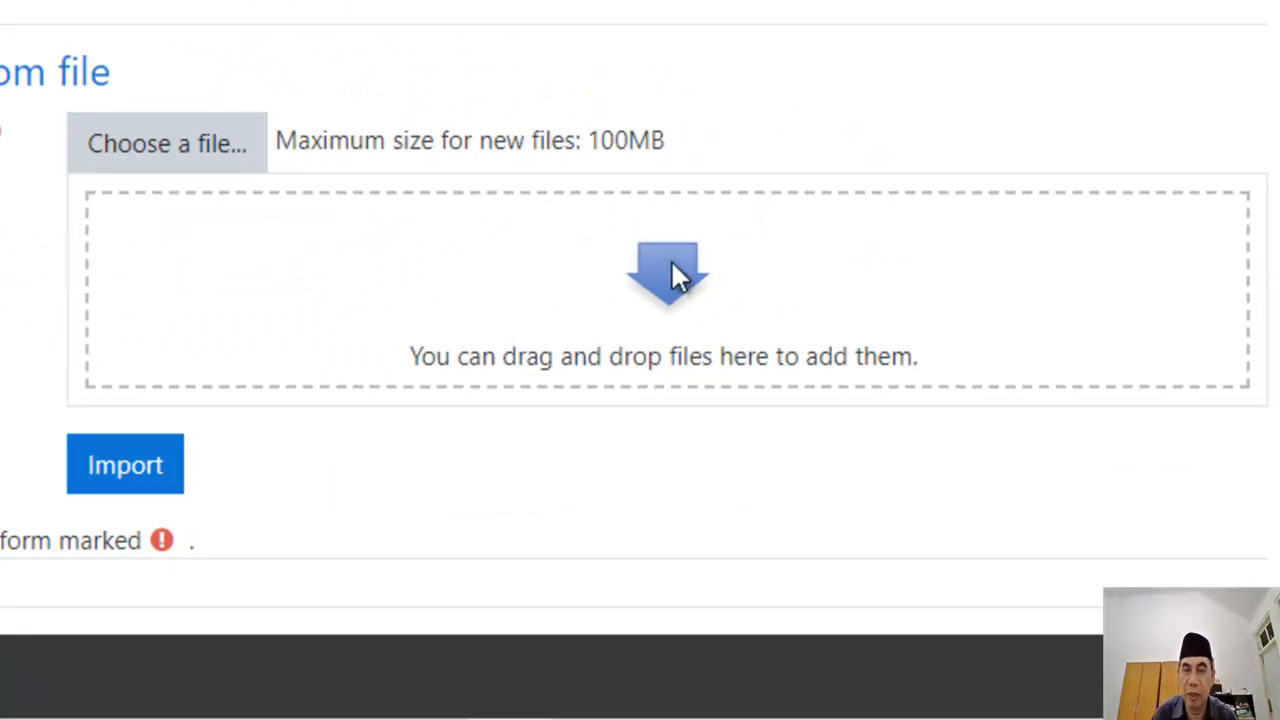
left_click(494, 706)
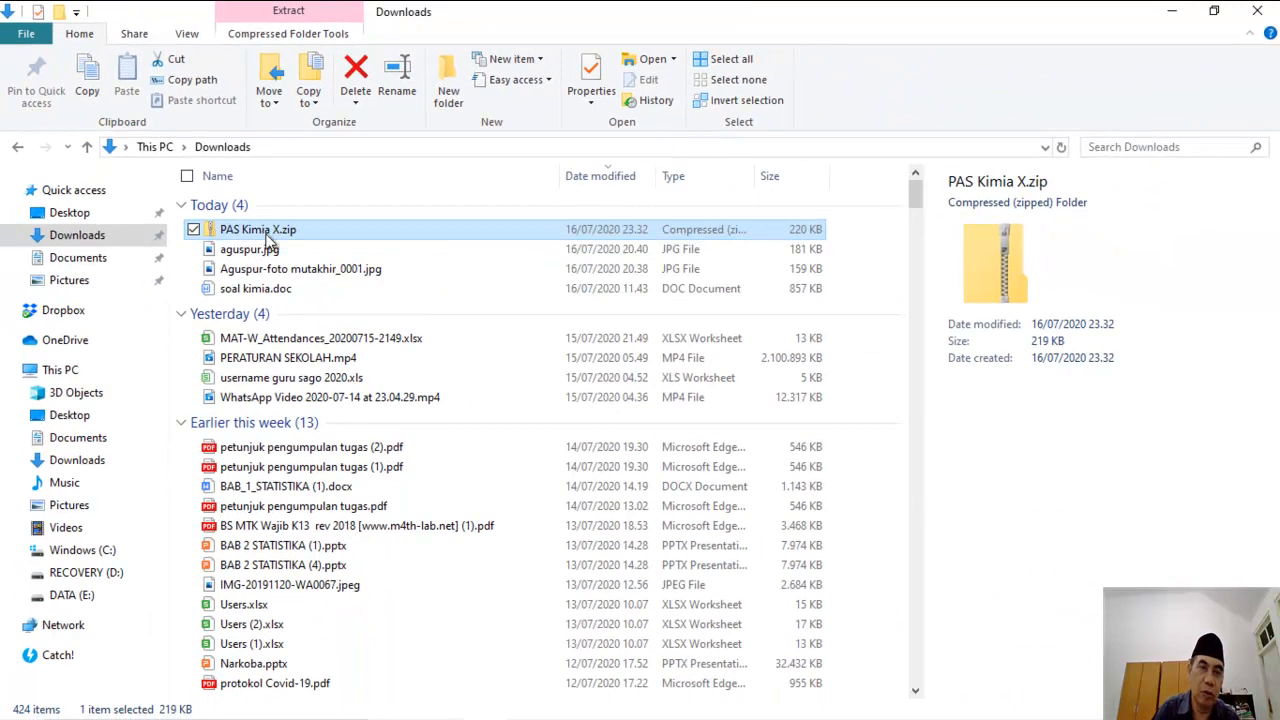
left_click_drag(268, 242, 889, 519)
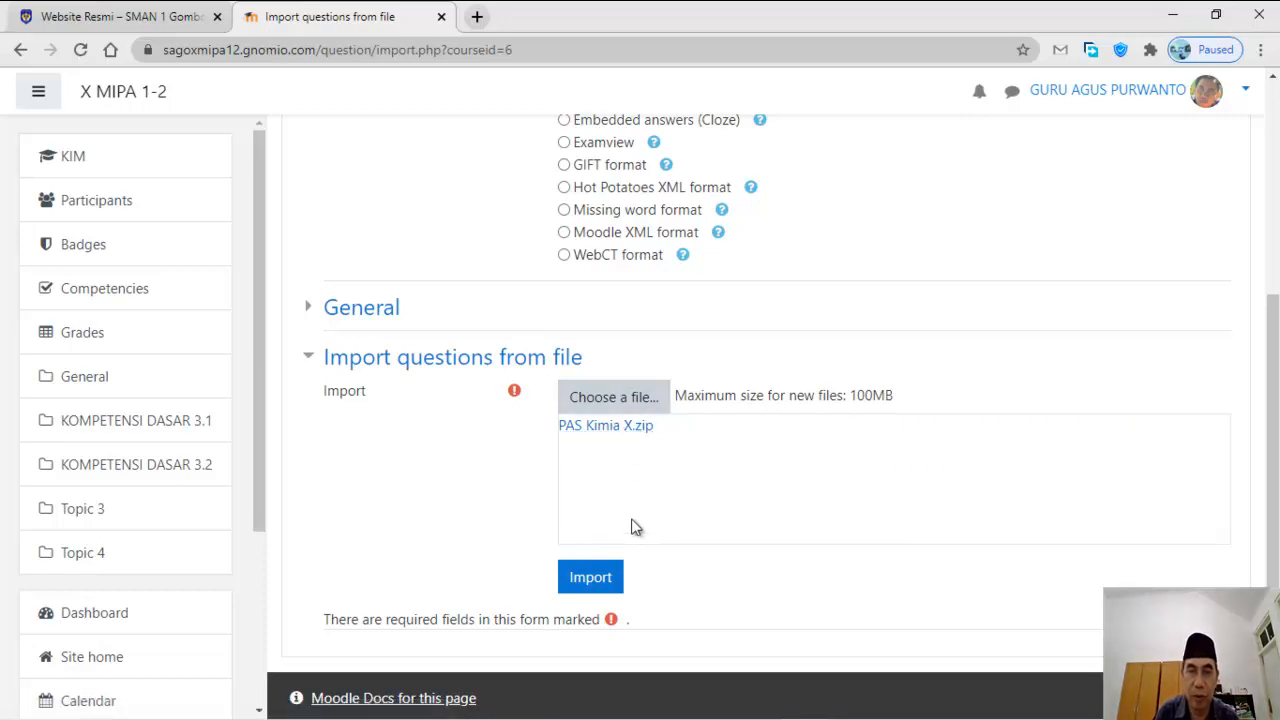
Step: Import the 35 questions from PAS Kimia X.zip, review the results, and continue
left_click(590, 578)
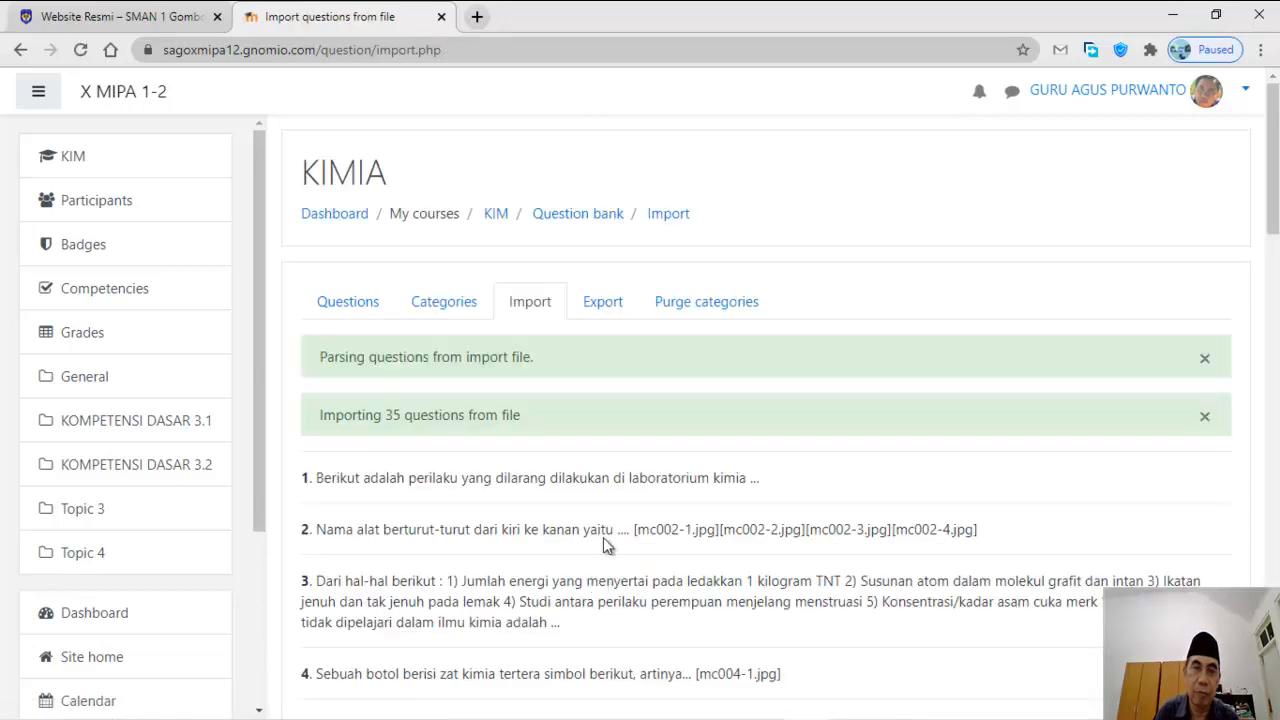
scroll(601, 562, "down", 12)
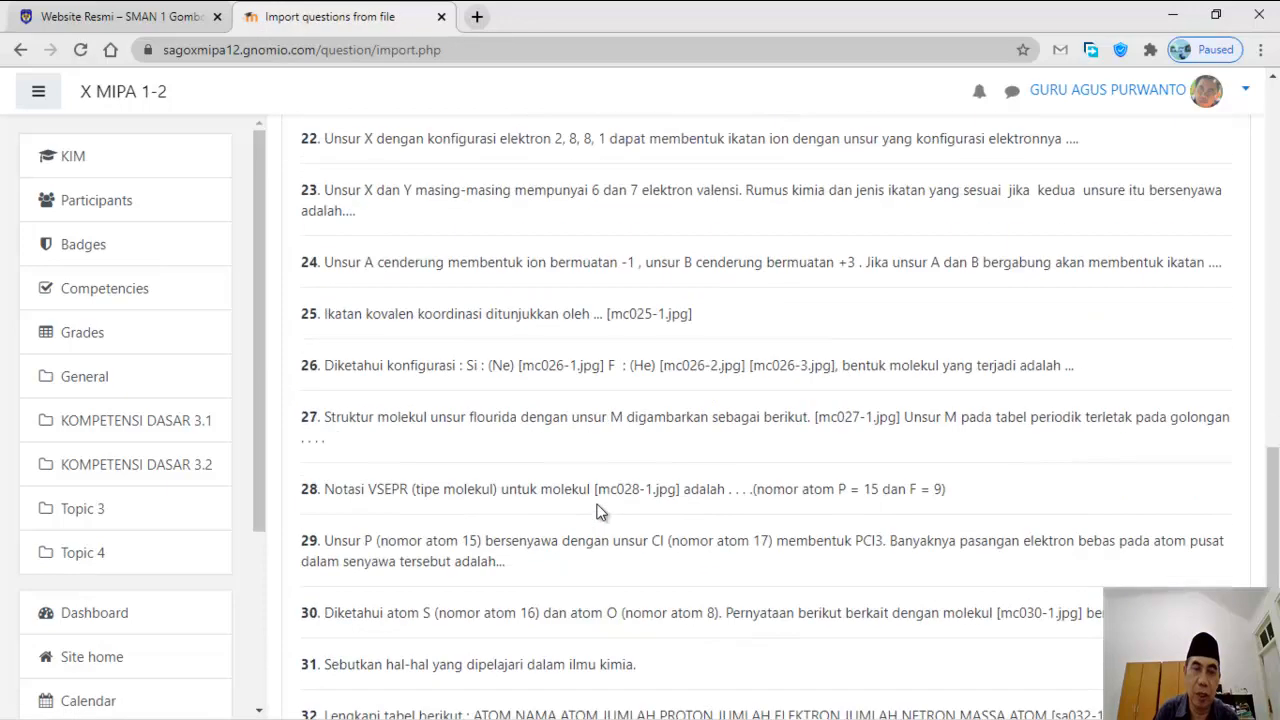
scroll(601, 510, "down", 7)
scroll(597, 505, "up", 4)
scroll(597, 505, "down", 5)
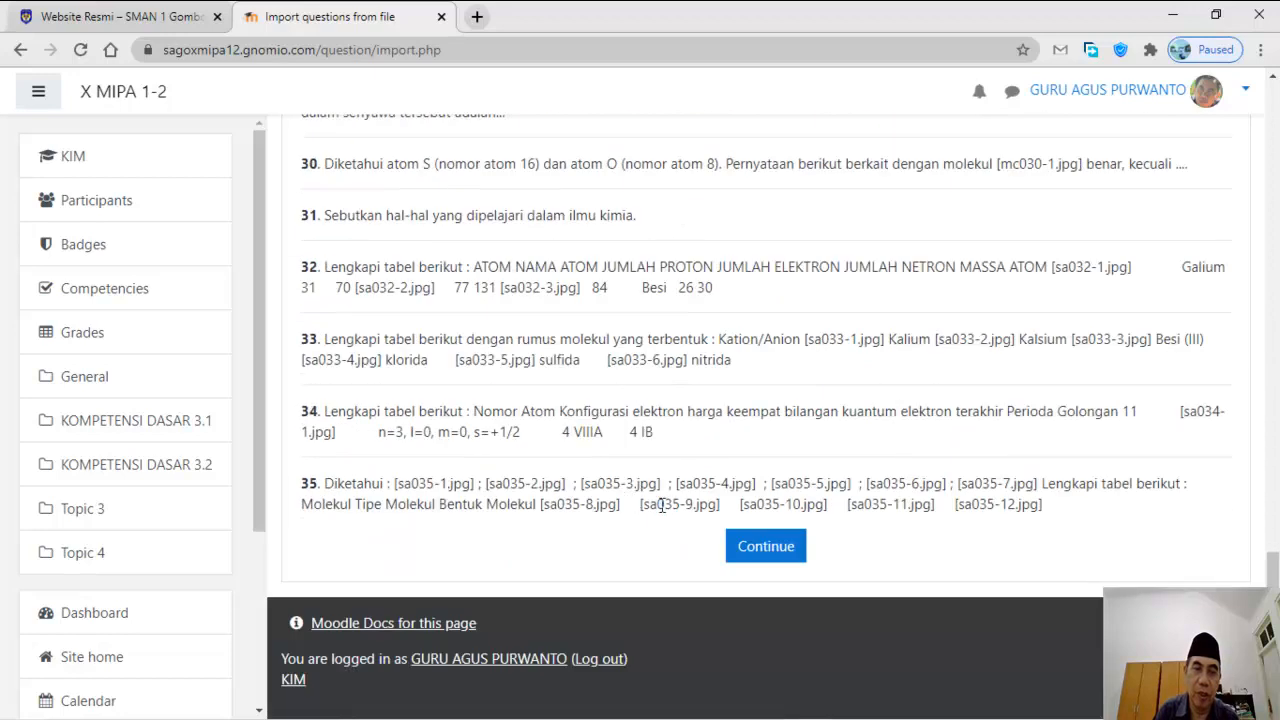
left_click(765, 547)
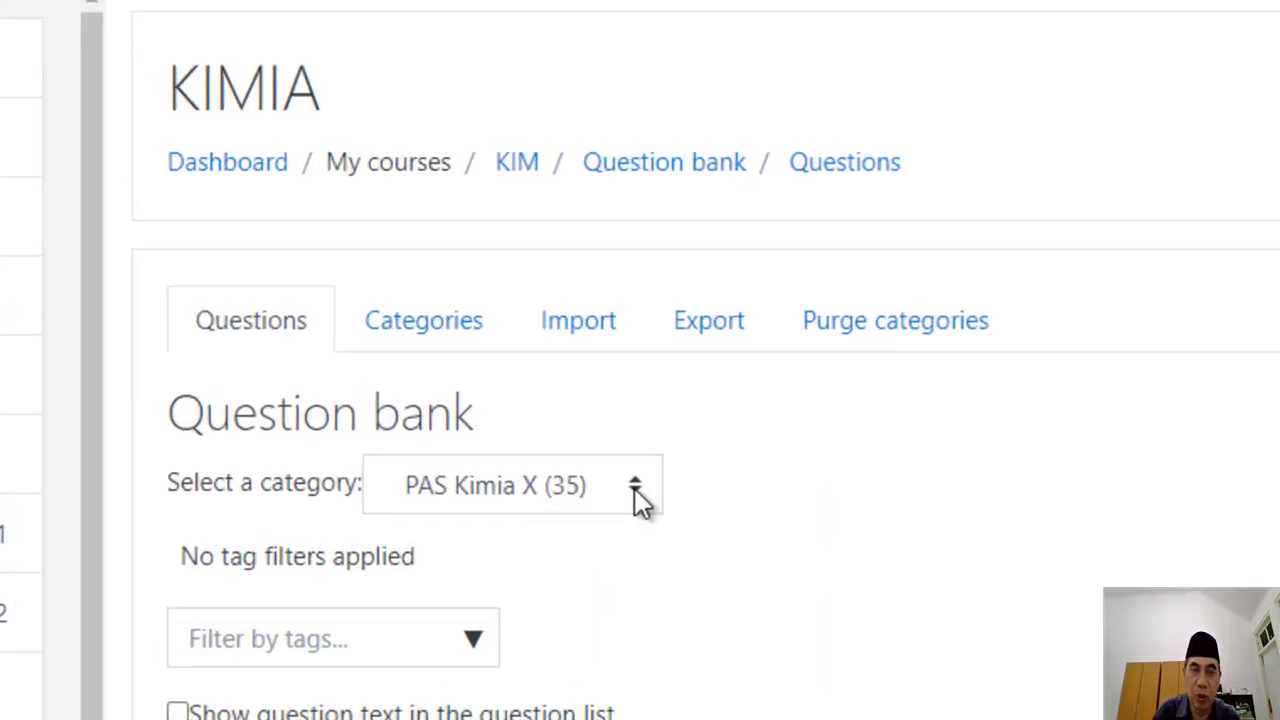
Step: Confirm the PAS Kimia X (35) category is selected, then return to the KIM course page
left_click(646, 502)
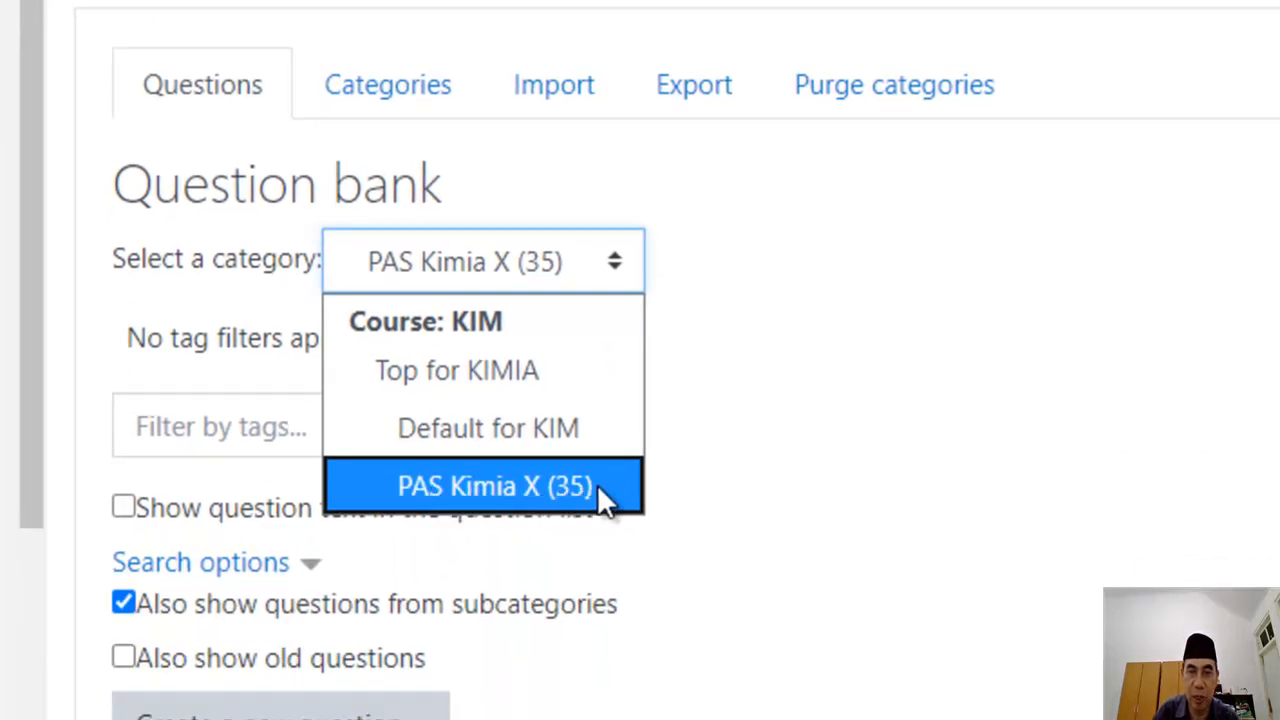
left_click(779, 431)
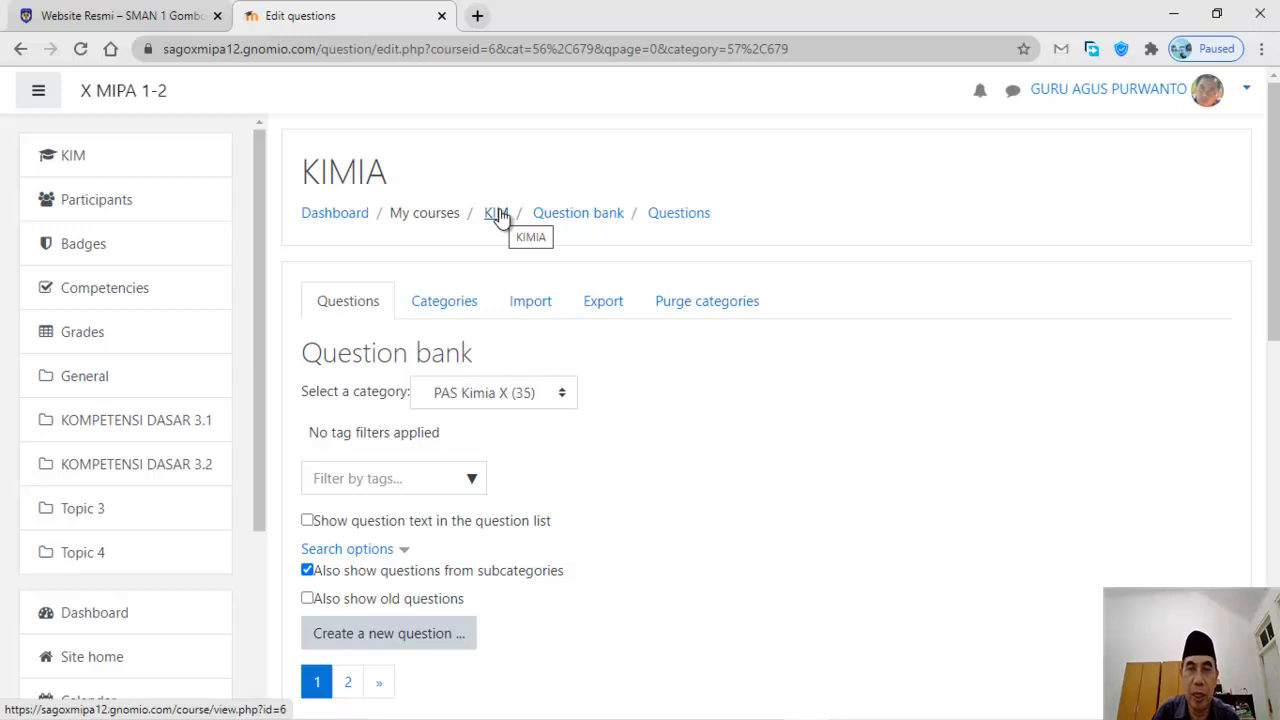
left_click(497, 215)
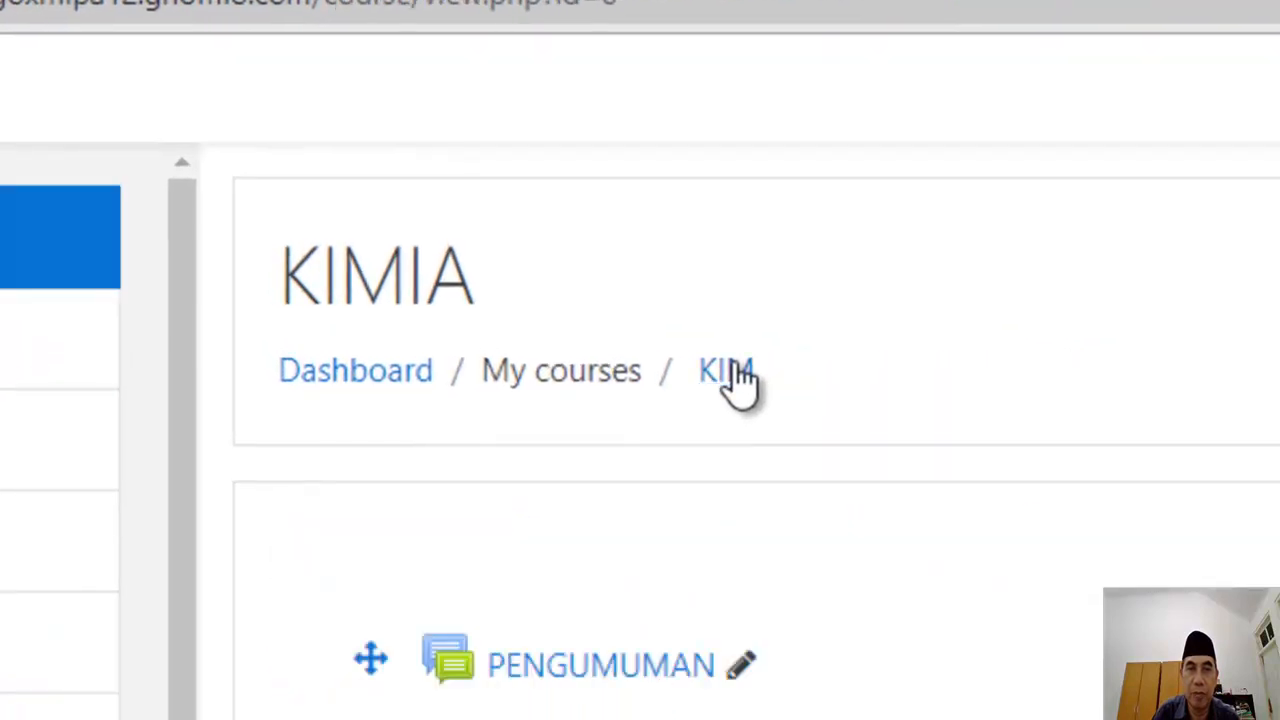
Step: Add a new Quiz activity under the KOMPETENSI DASAR 3.1 section
scroll(1000, 500, "down", 8)
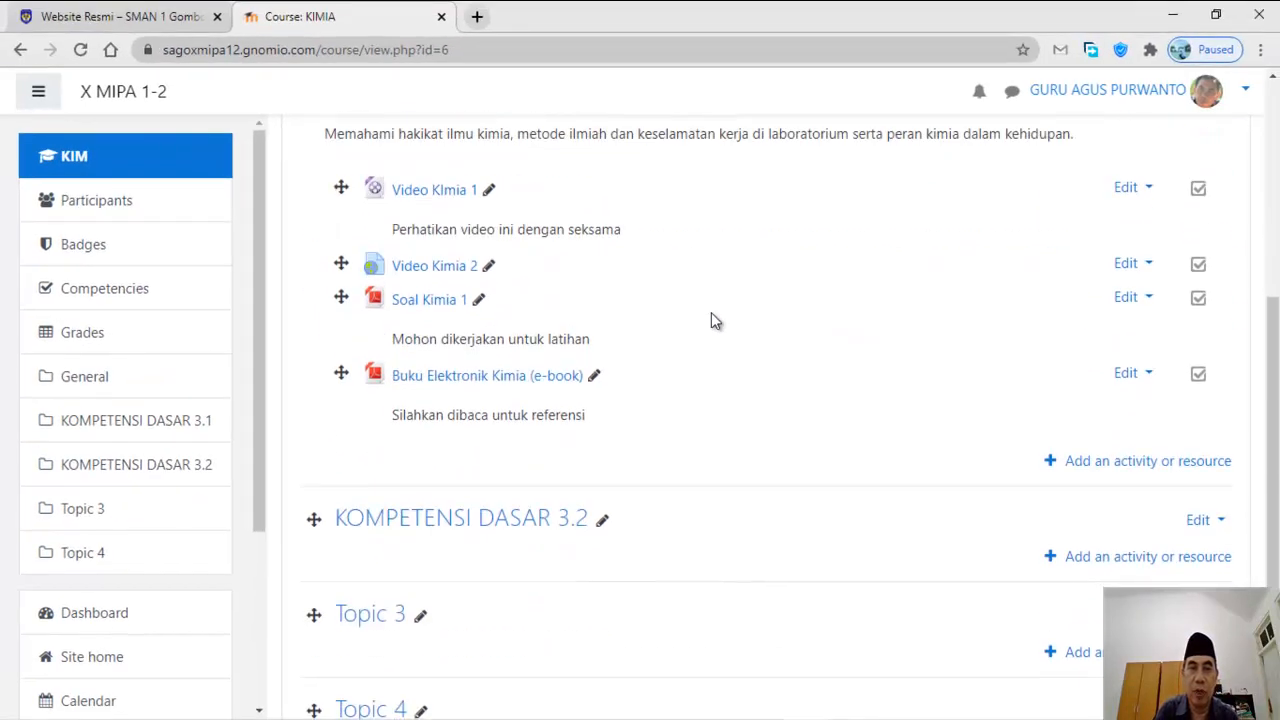
scroll(730, 335, "down", 2)
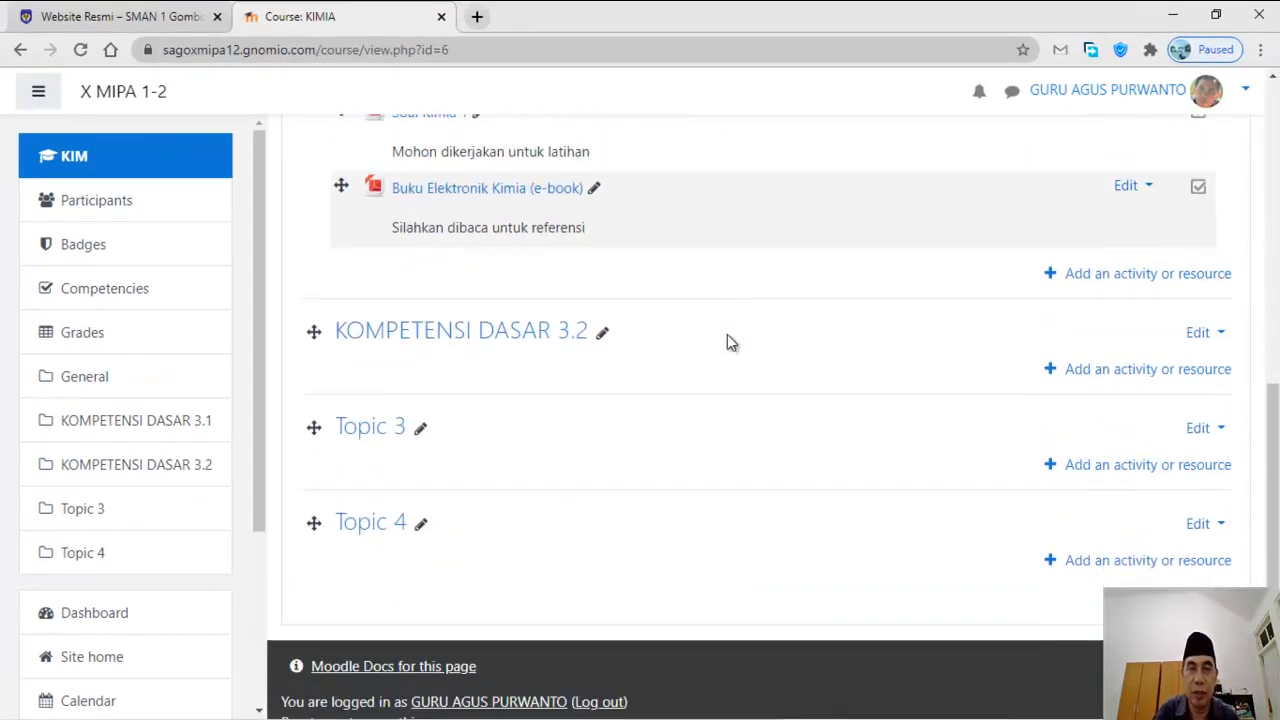
scroll(727, 334, "up", 4)
scroll(726, 333, "down", 1)
scroll(727, 335, "down", 2)
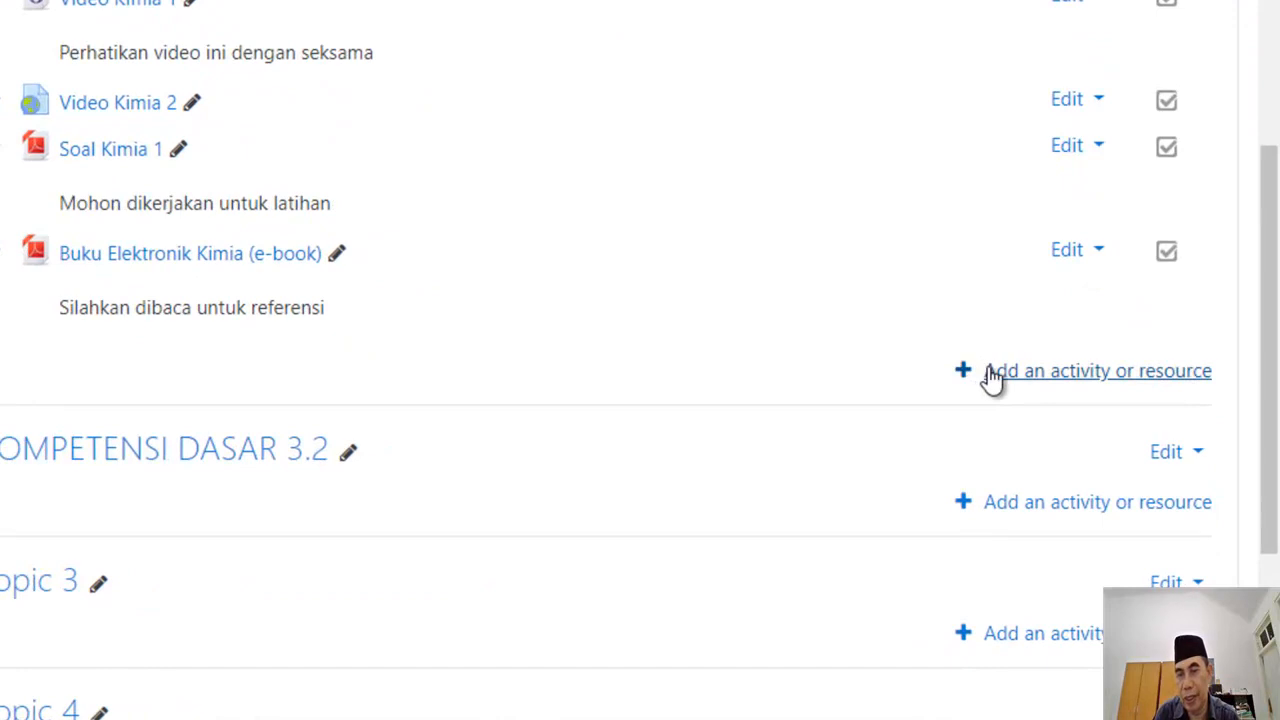
left_click(992, 374)
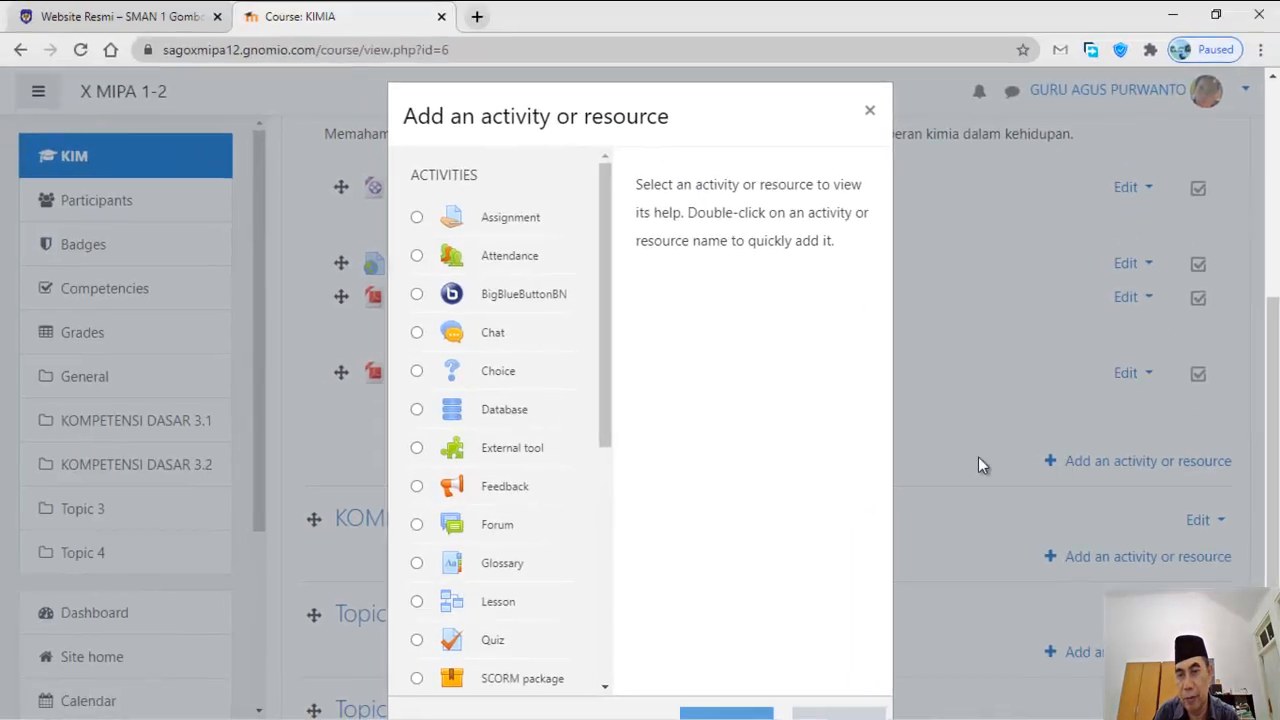
left_click_drag(609, 416, 620, 485)
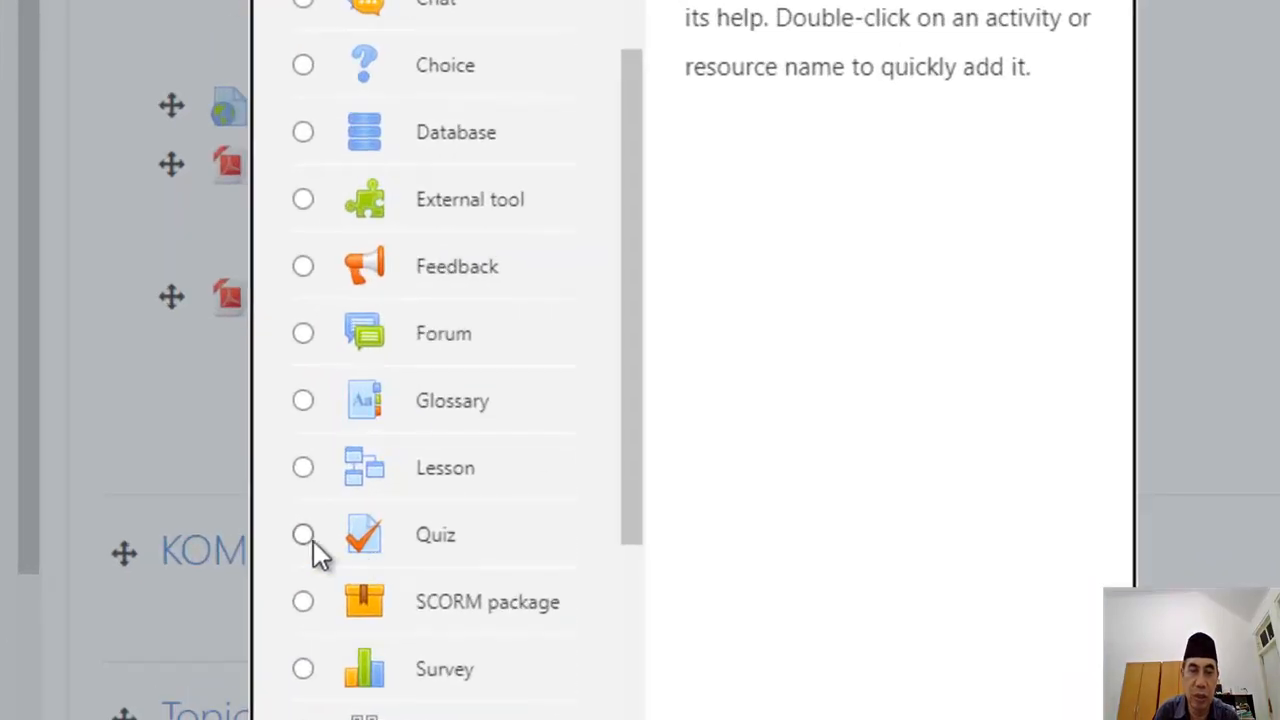
left_click(310, 537)
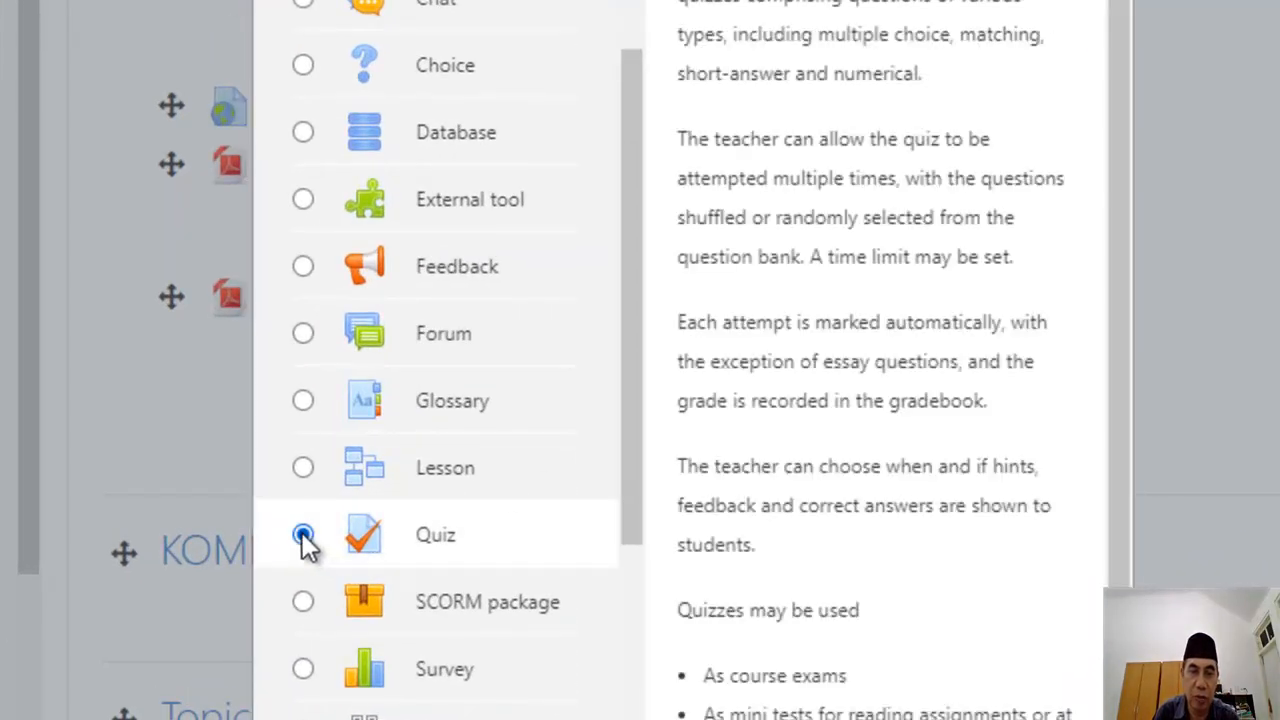
scroll(1026, 480, "down", 3)
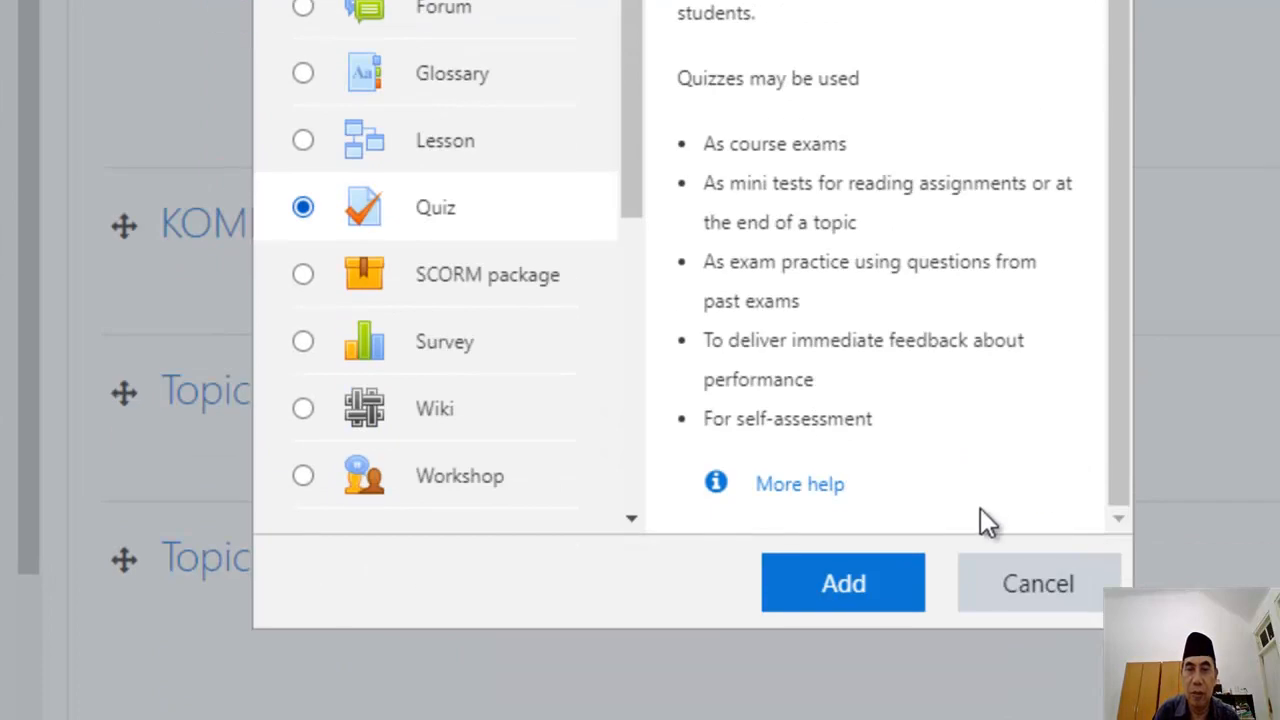
left_click(832, 578)
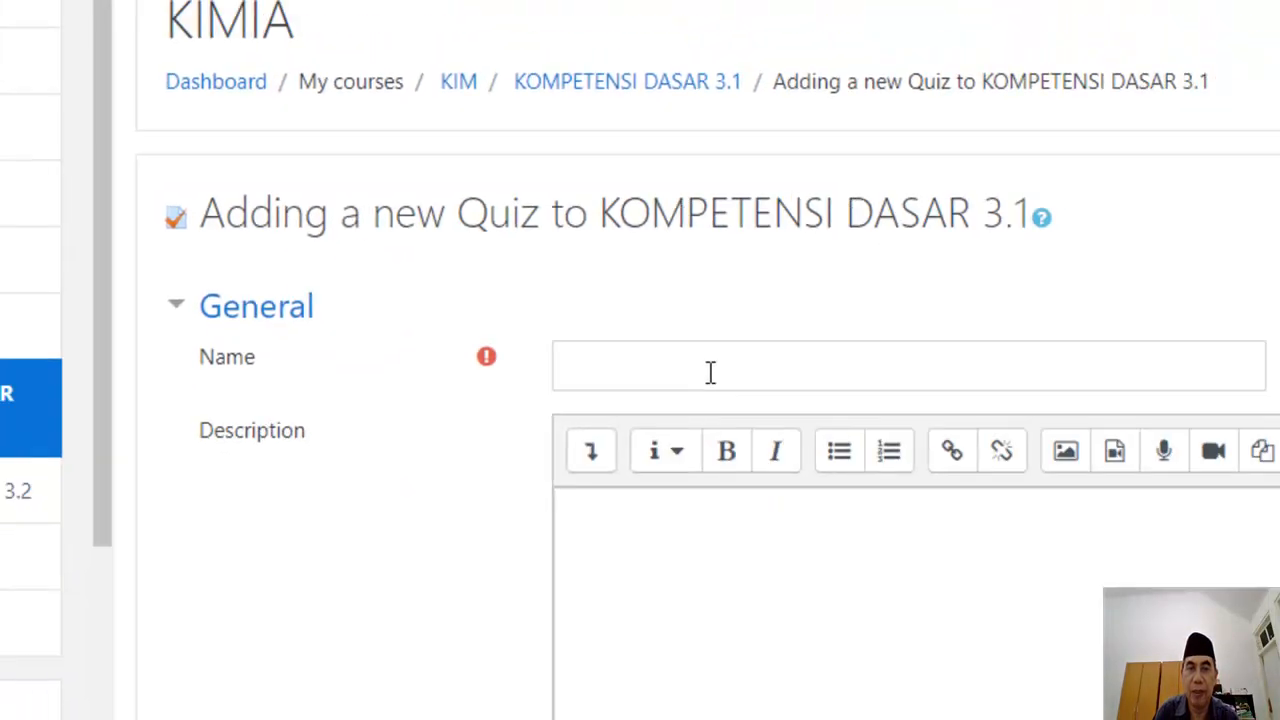
Step: Name the new quiz 'PAS Kimia Semester 1'
left_click(710, 372)
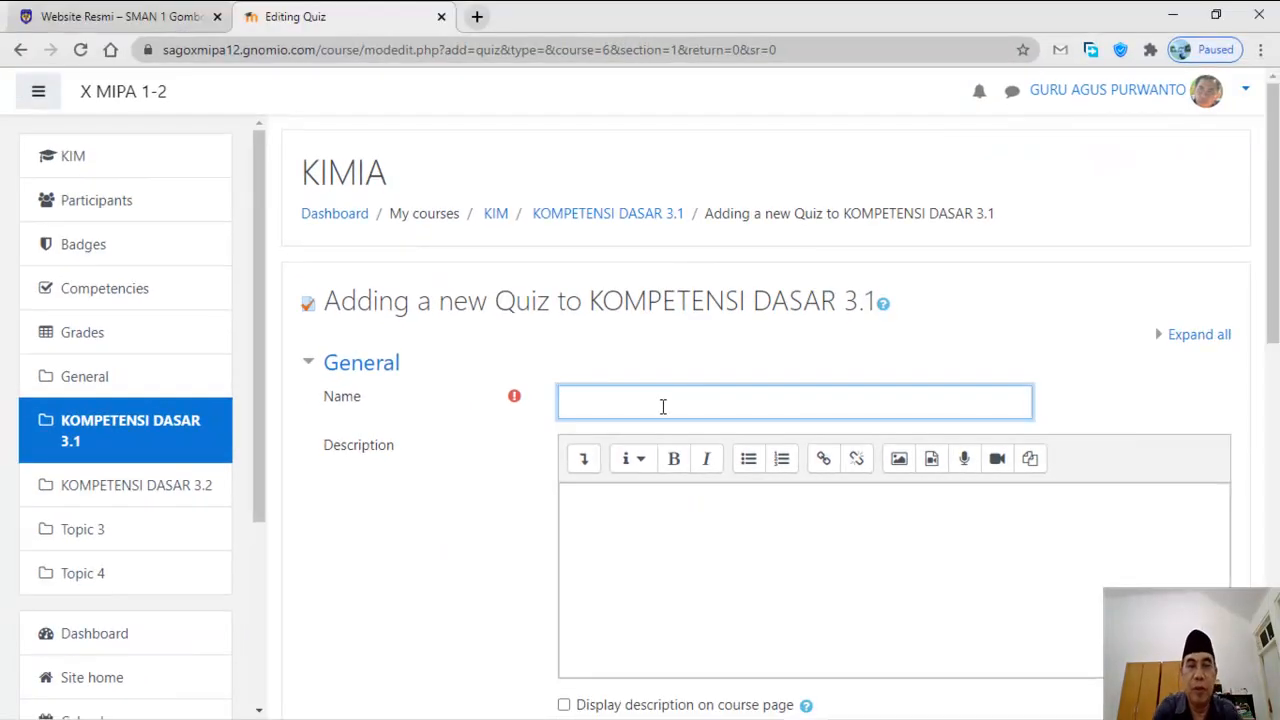
type("PAS Kimi")
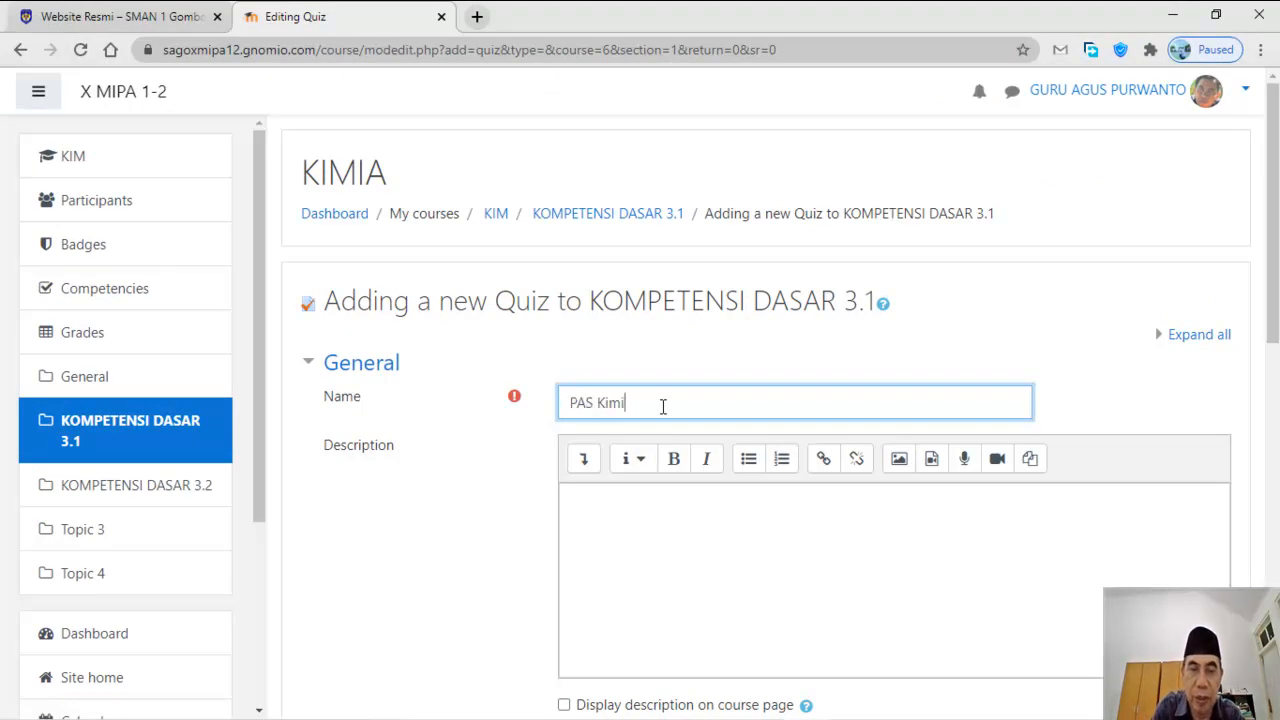
type("a Semes")
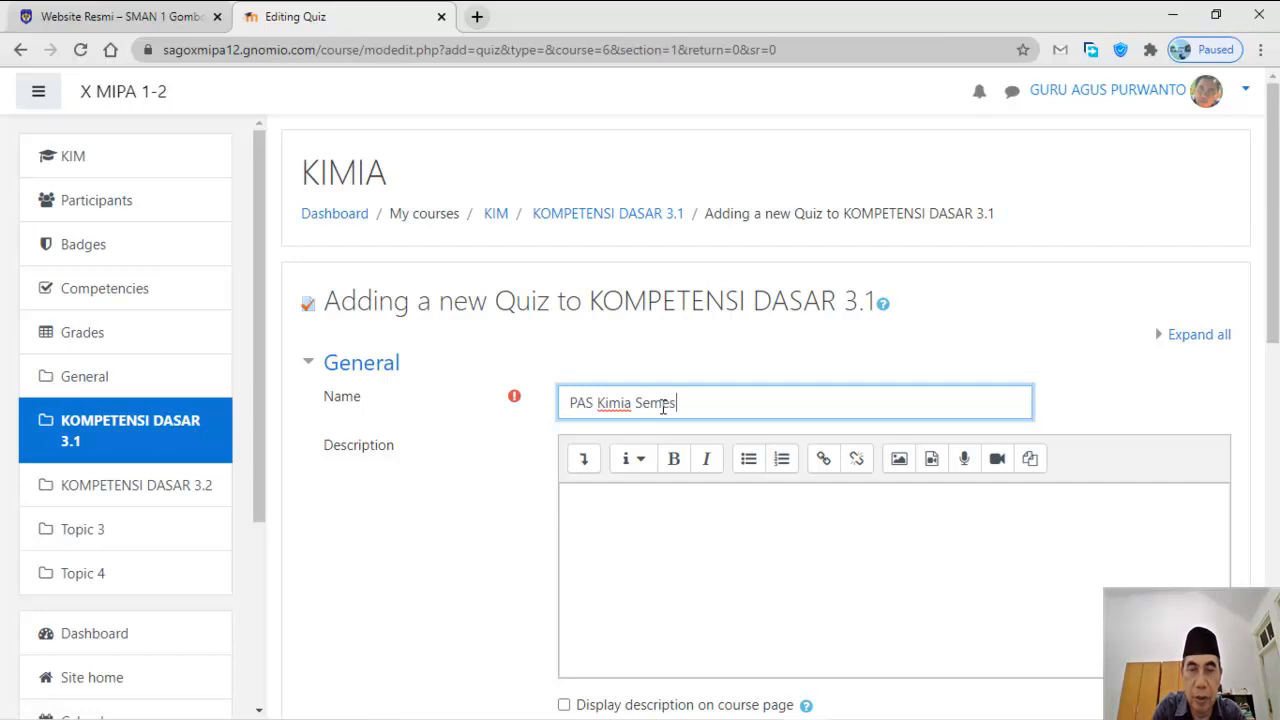
type("ter 1")
scroll(712, 418, "down", 2)
Step: Add the description 'Kerjakan dengan serius' and display it on the course page
left_click(672, 343)
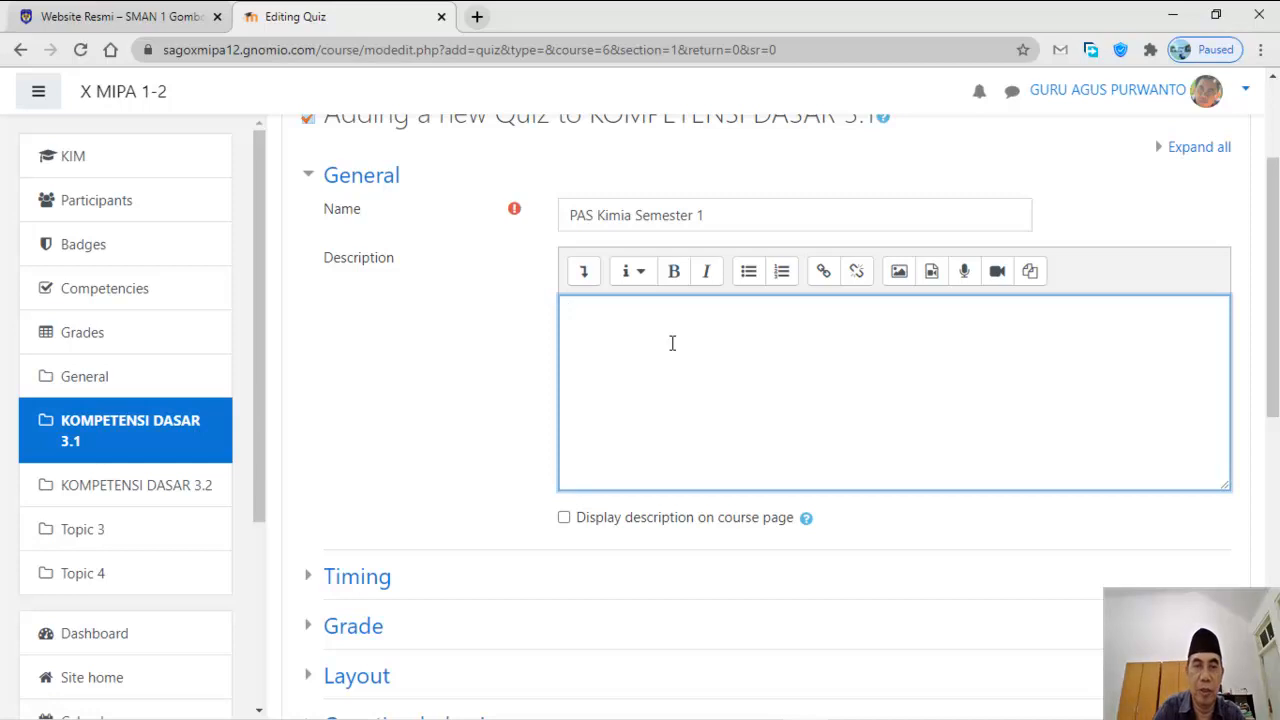
type("K")
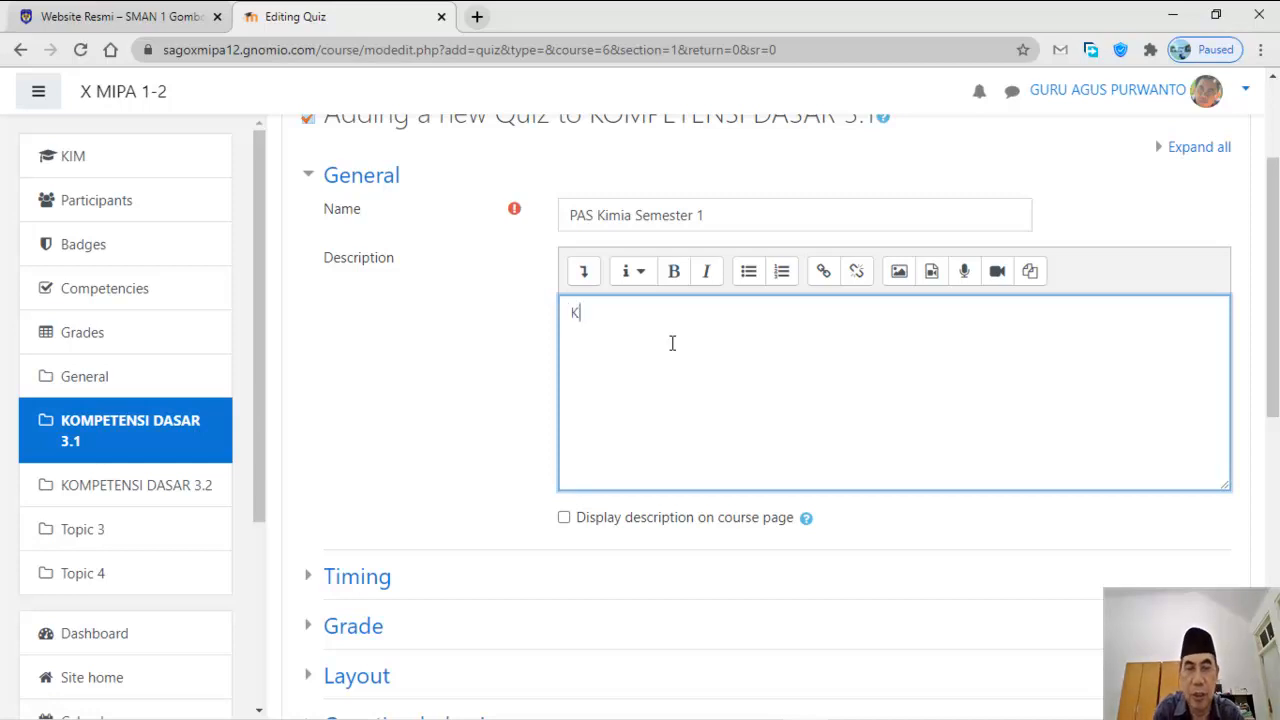
type("erjakan d")
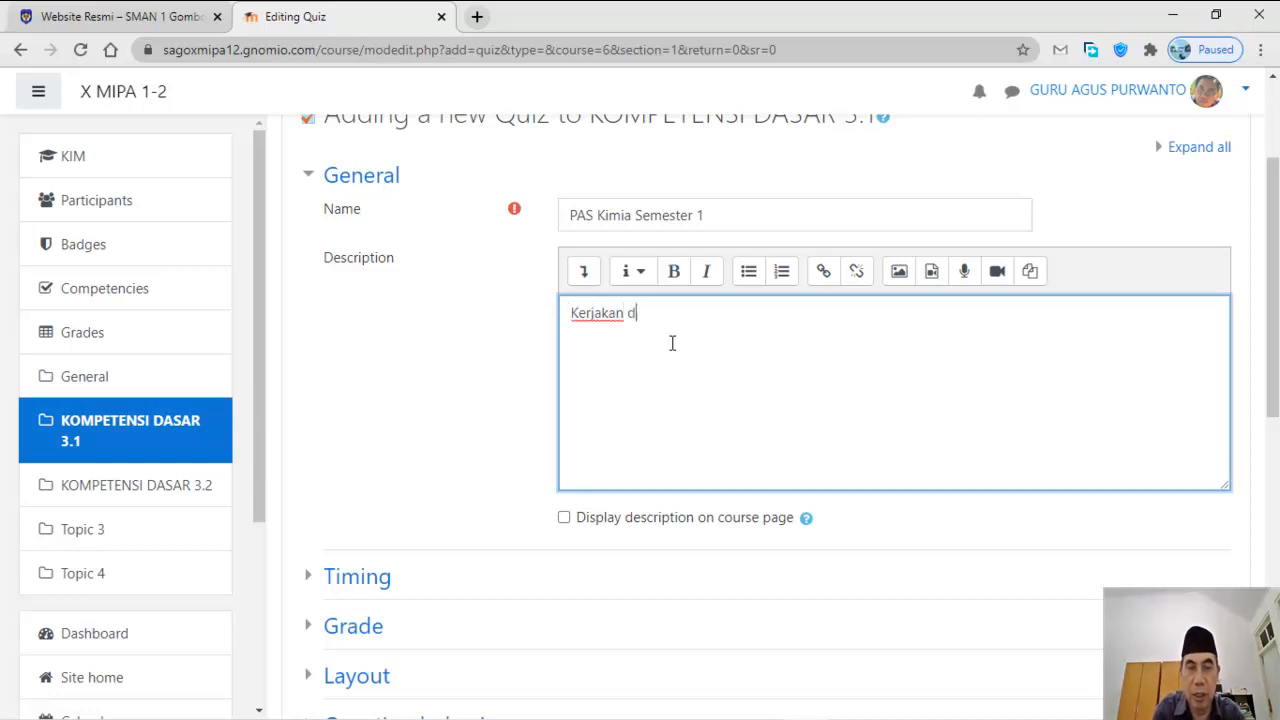
type("engan serius")
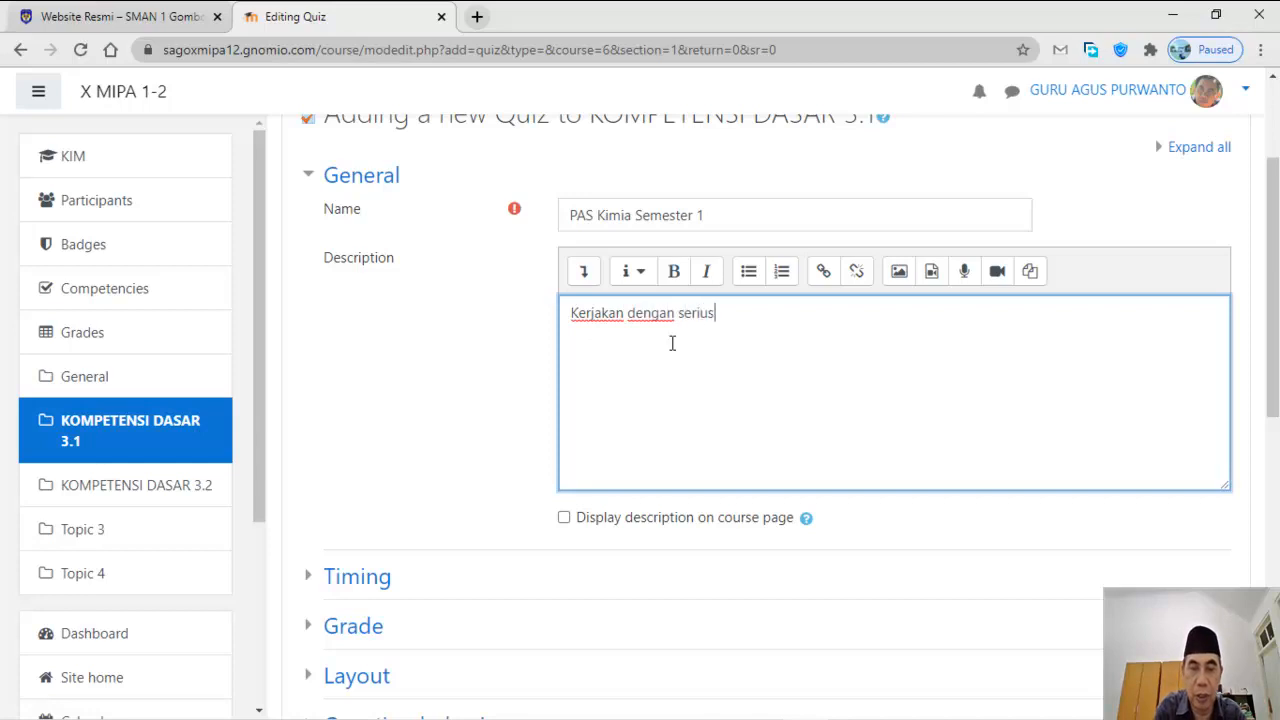
left_click(565, 520)
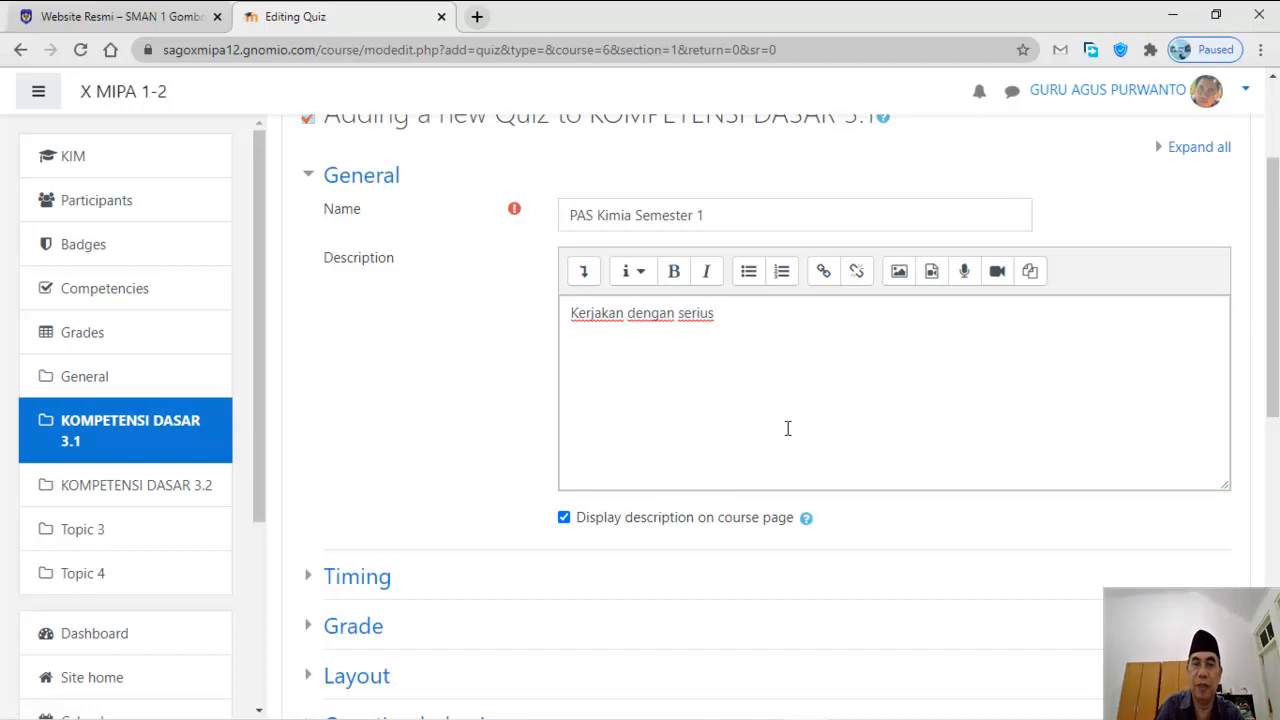
scroll(787, 428, "down", 2)
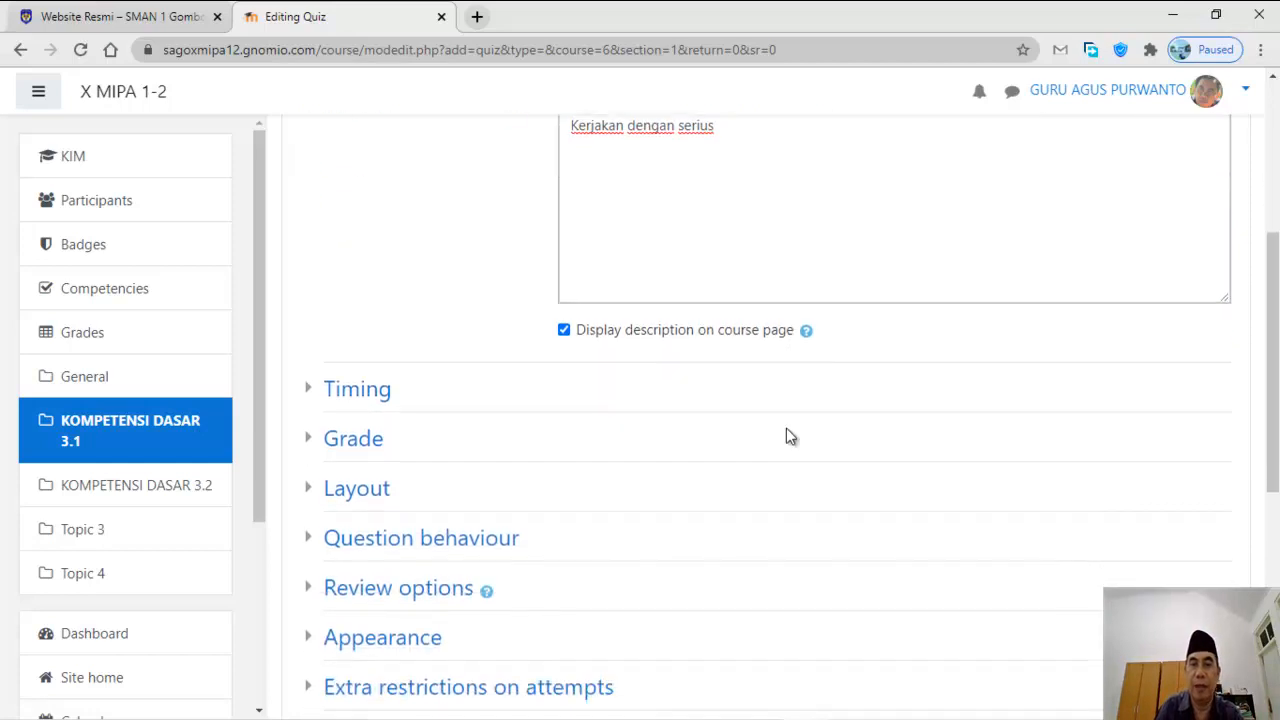
Step: Enable the quiz's opening and closing dates in the Timing section
left_click(366, 398)
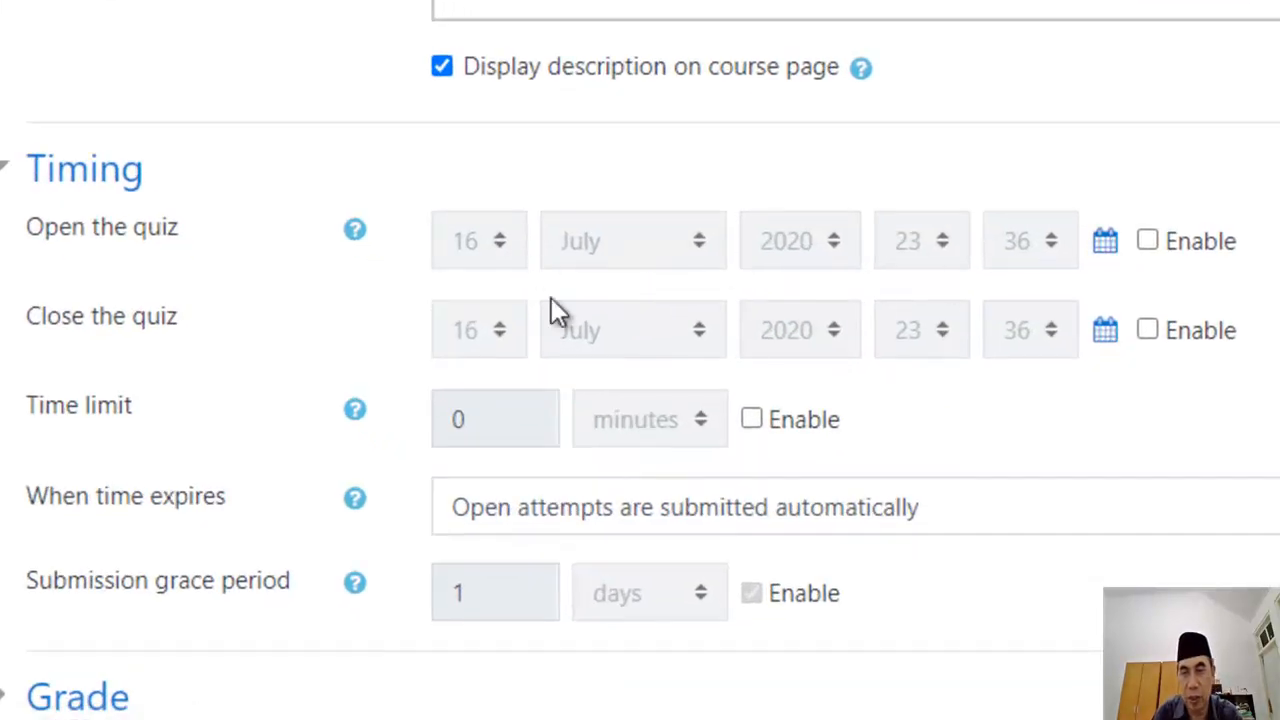
left_click(1154, 244)
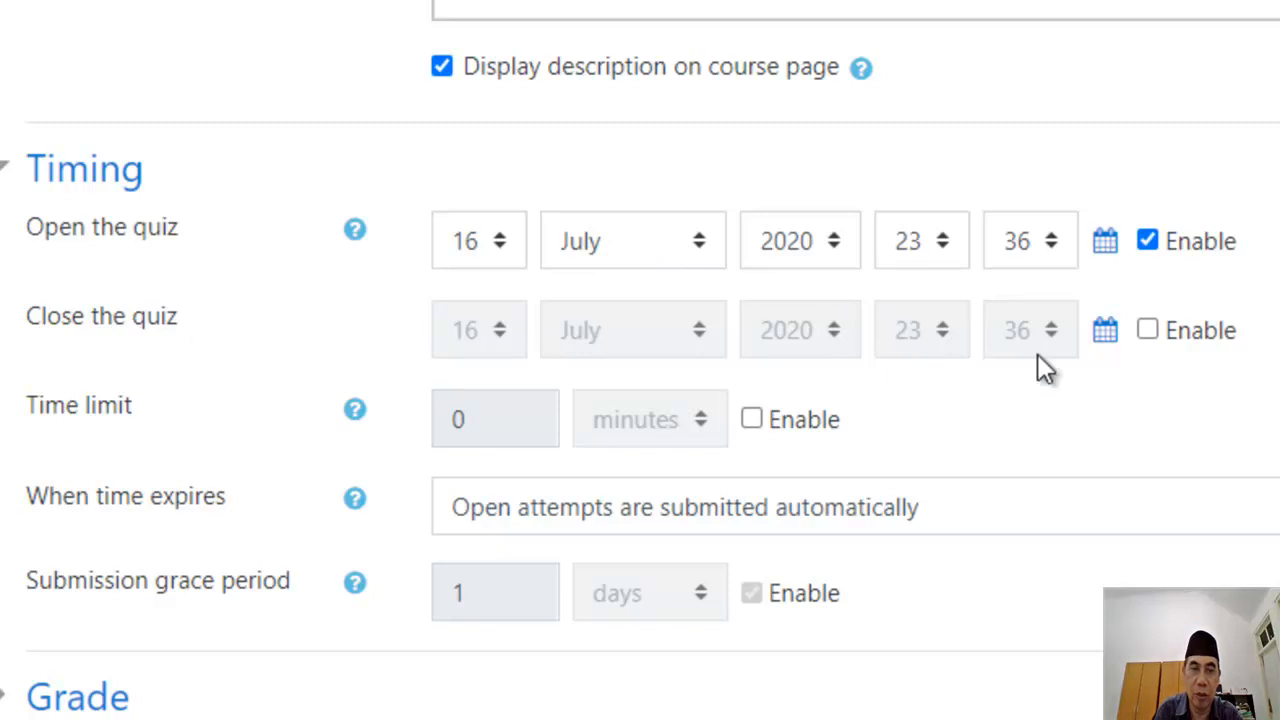
left_click(1147, 331)
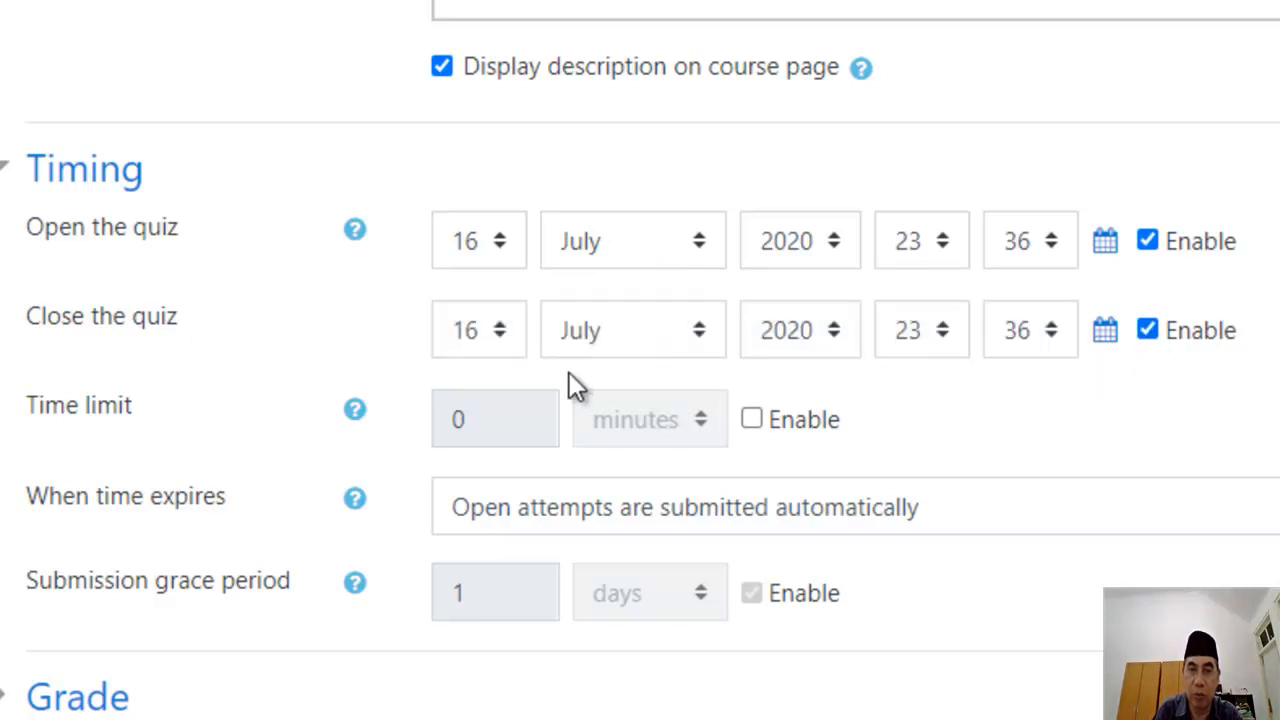
Step: Enable a quiz time limit of 120 minutes
left_click(752, 421)
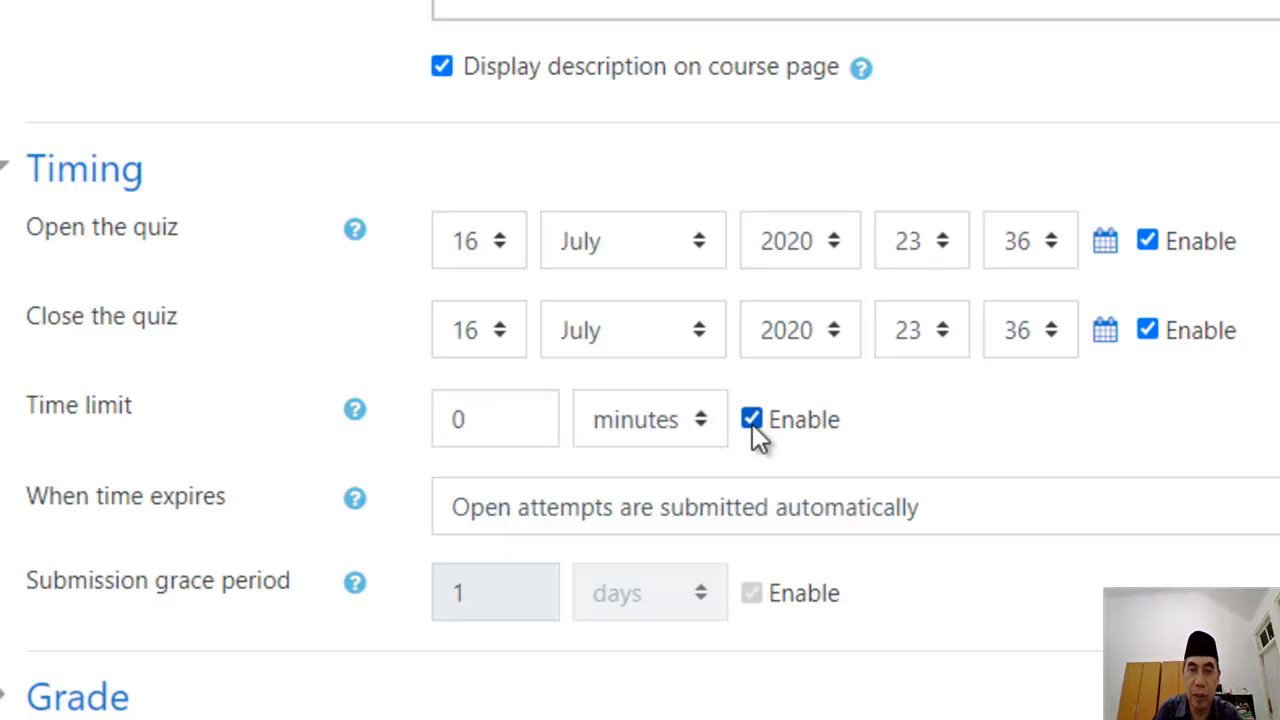
left_click(474, 429)
left_click_drag(474, 429, 424, 420)
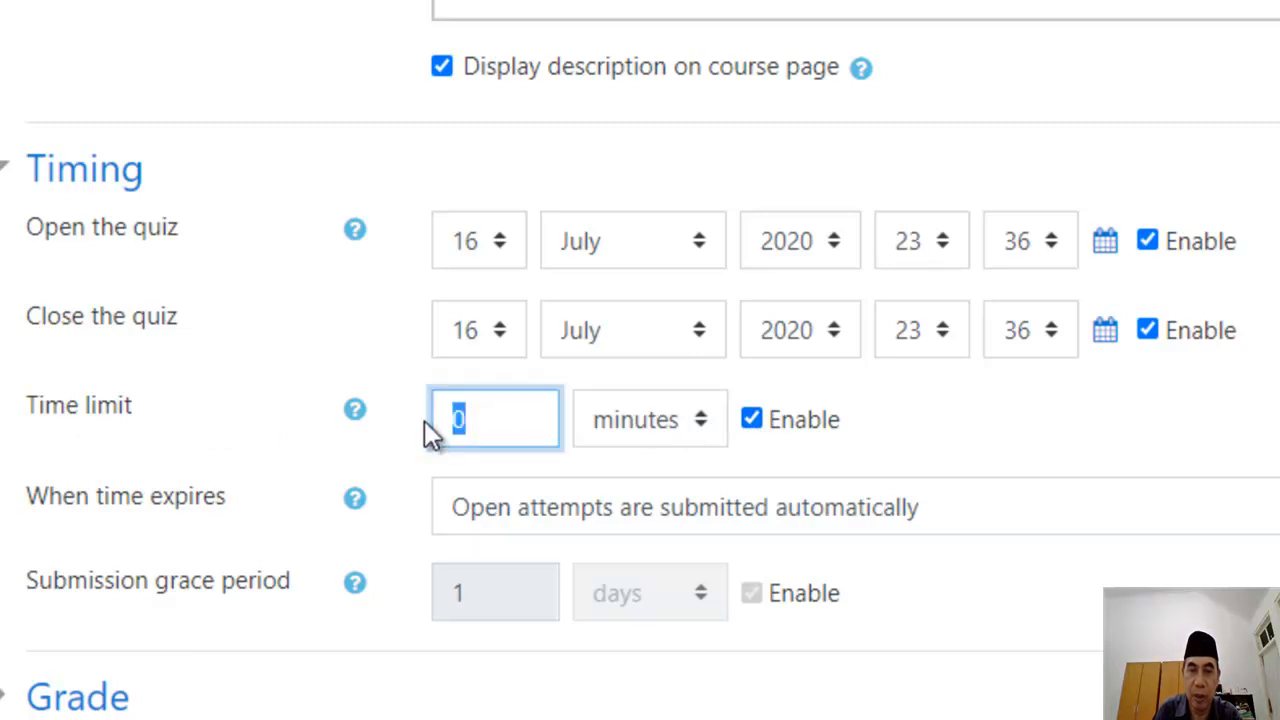
type("90")
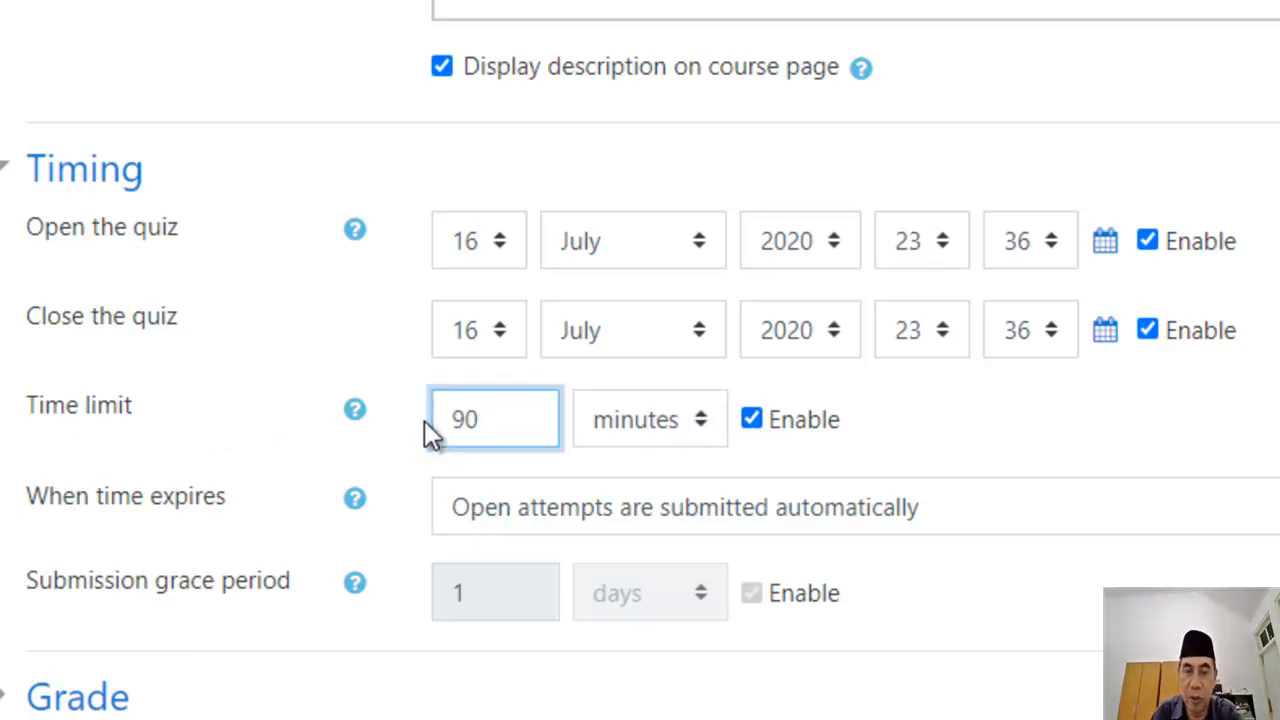
key("BackSpace")
key("BackSpace")
type("120")
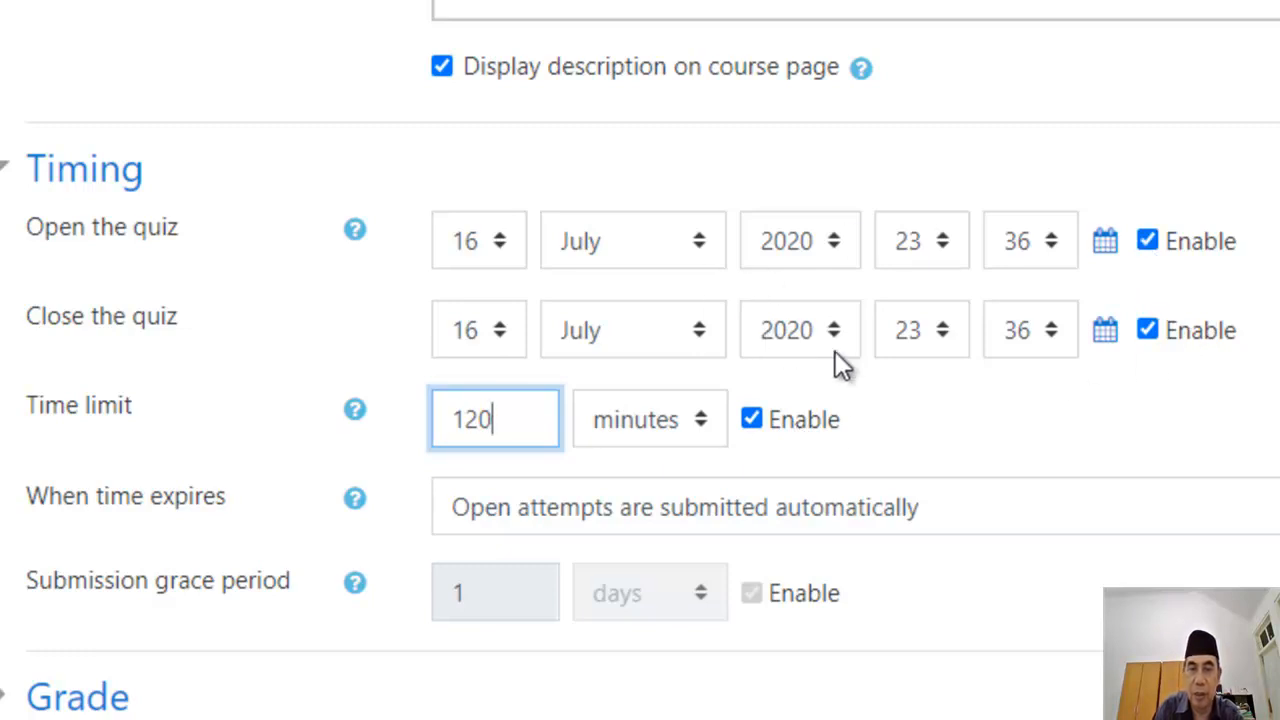
scroll(877, 369, "down", 5)
scroll(330, 211, "up", 1)
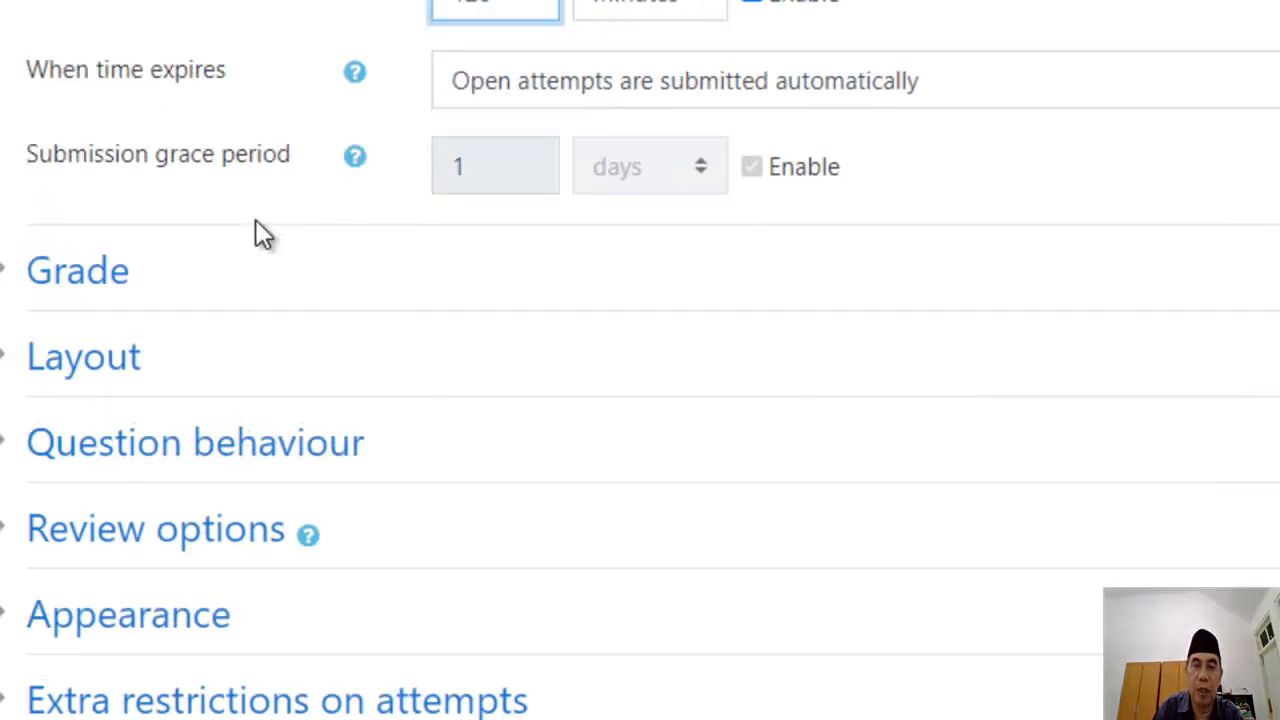
Step: Set Attempts allowed to 3, keeping Highest grade as the grading method
left_click(122, 285)
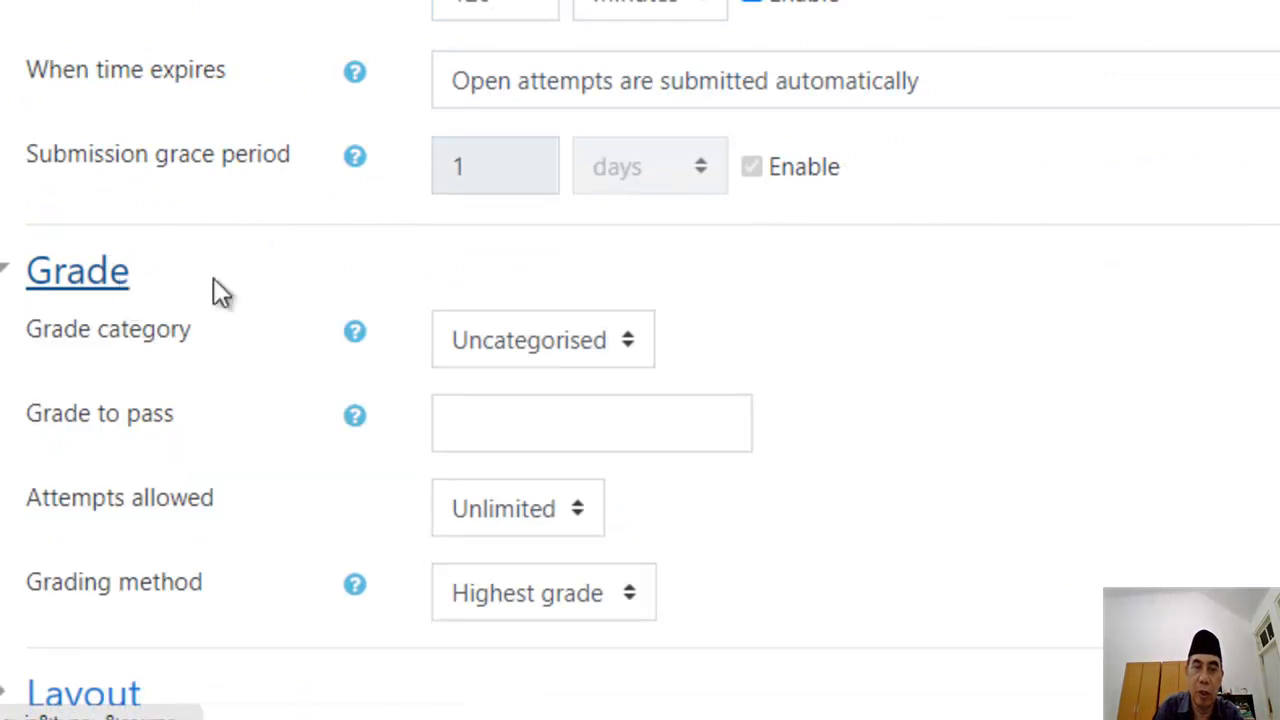
scroll(749, 314, "down", 3)
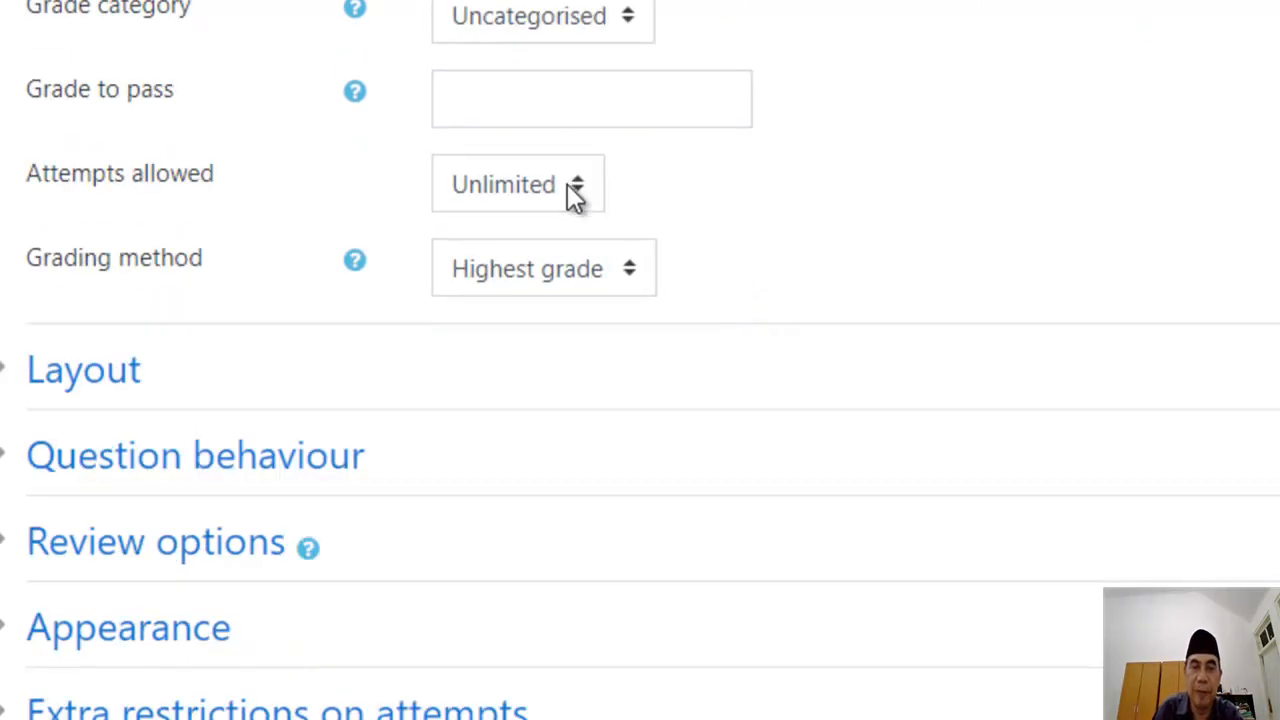
left_click(578, 191)
left_click(578, 191)
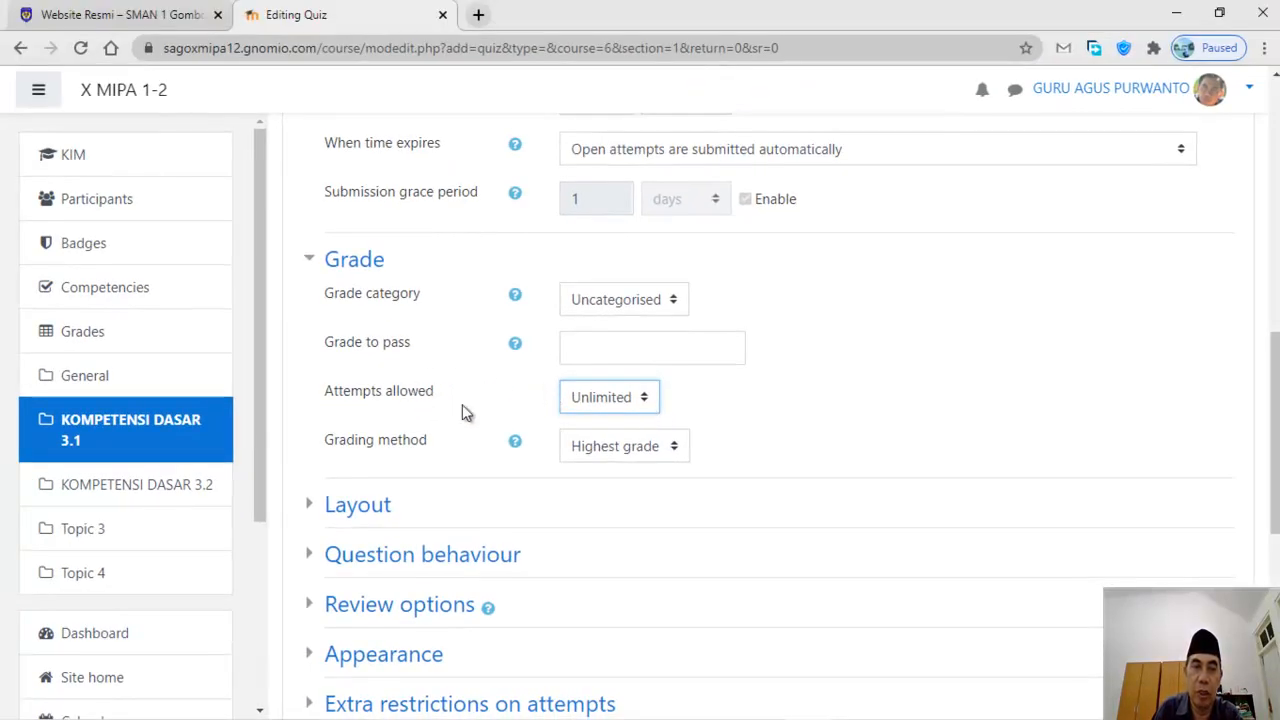
left_click(646, 403)
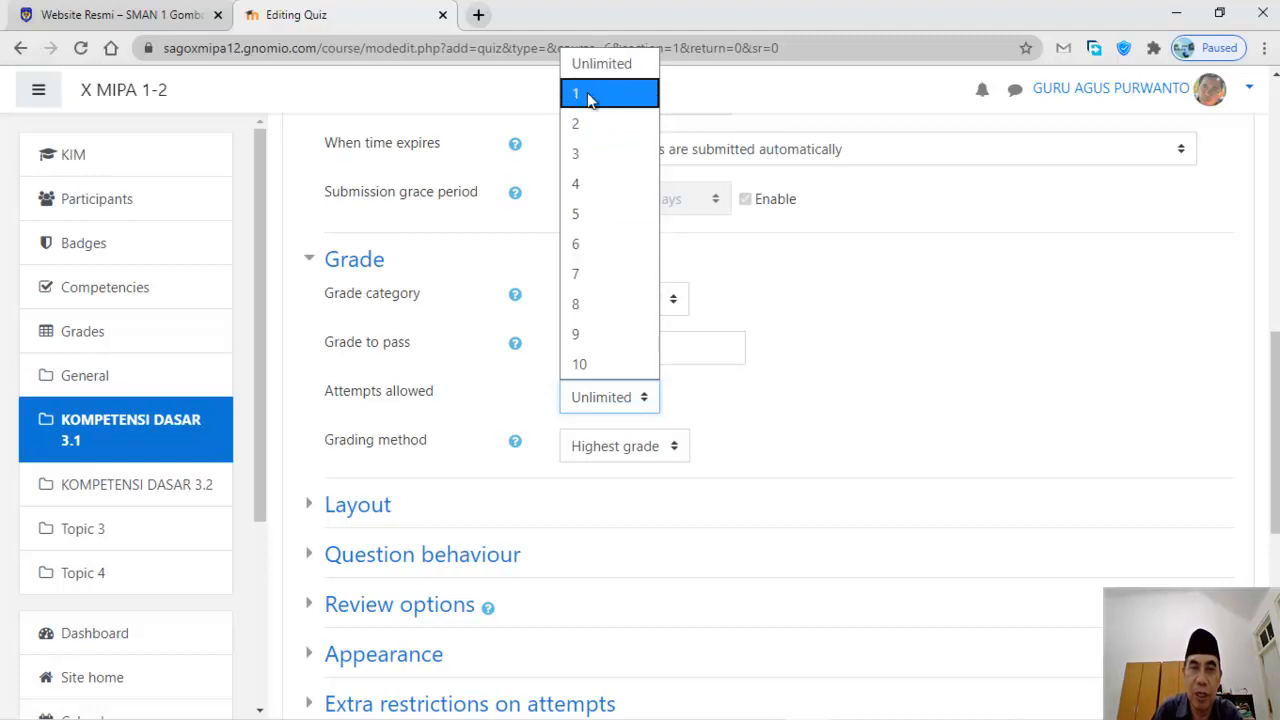
left_click(590, 97)
left_click(639, 405)
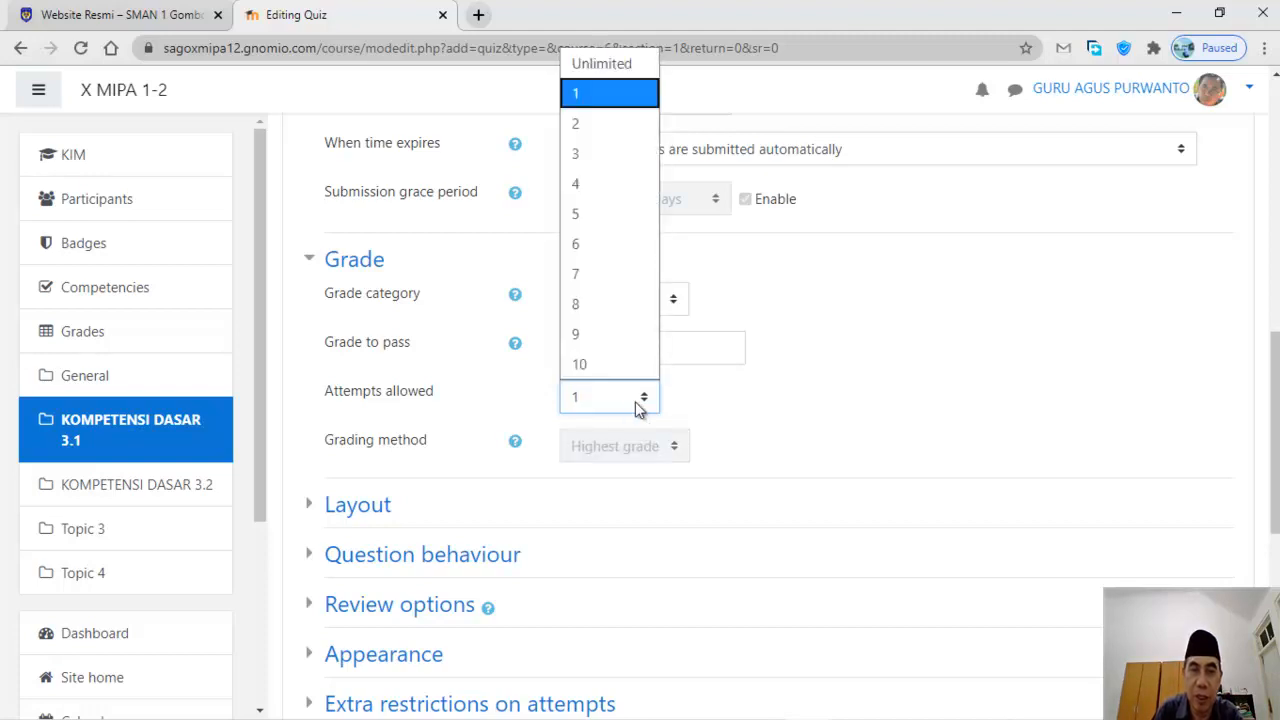
left_click(586, 156)
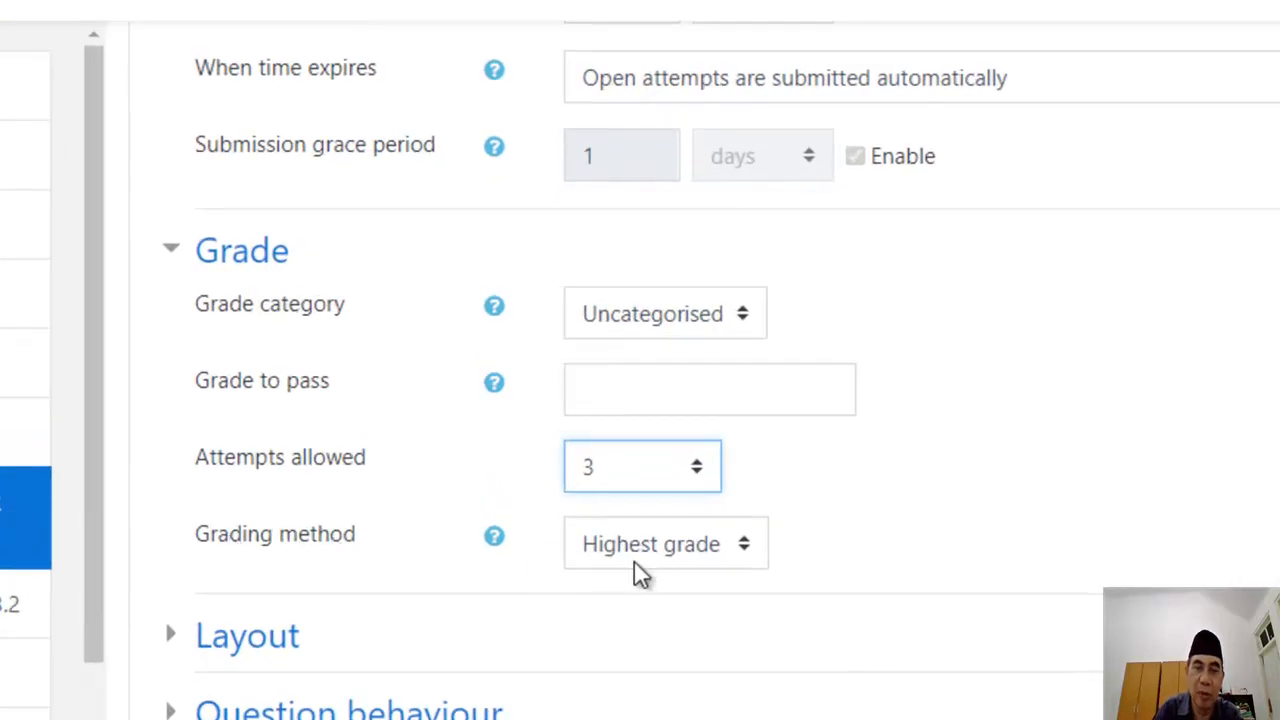
left_click(745, 563)
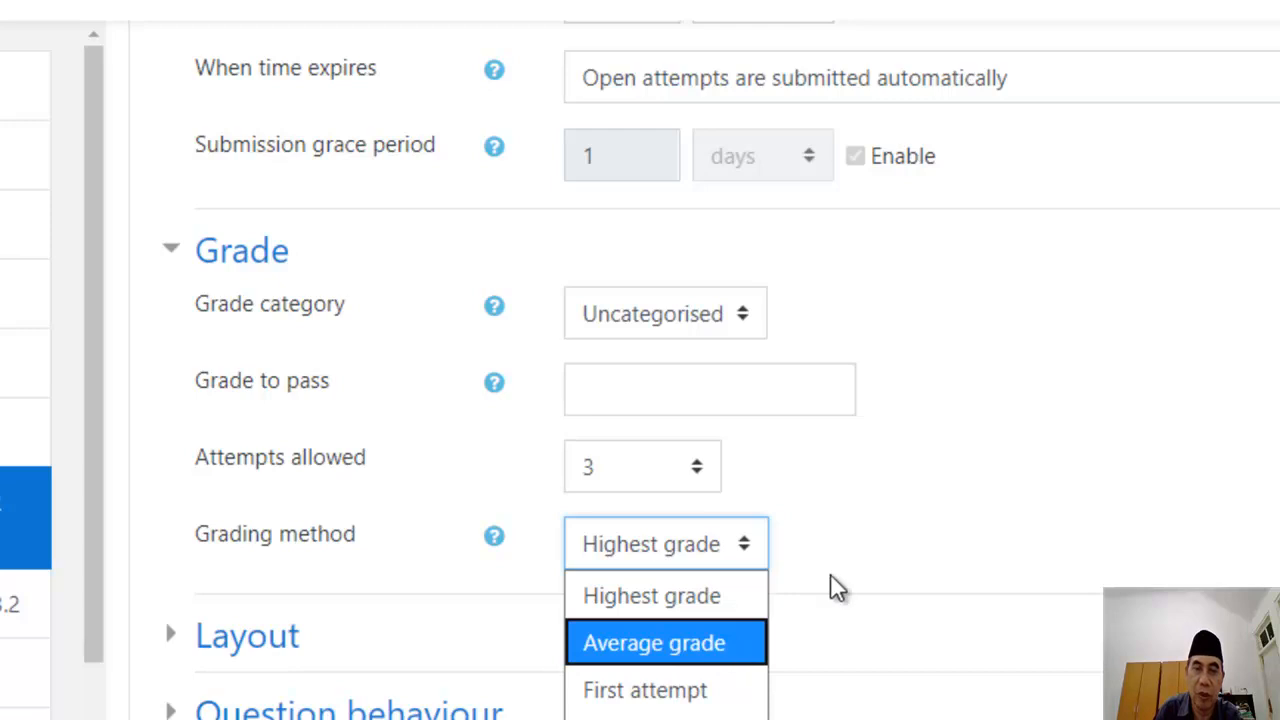
left_click(750, 558)
Step: Expand Review options and leave all review items allowed during and after the attempt
scroll(908, 554, "down", 5)
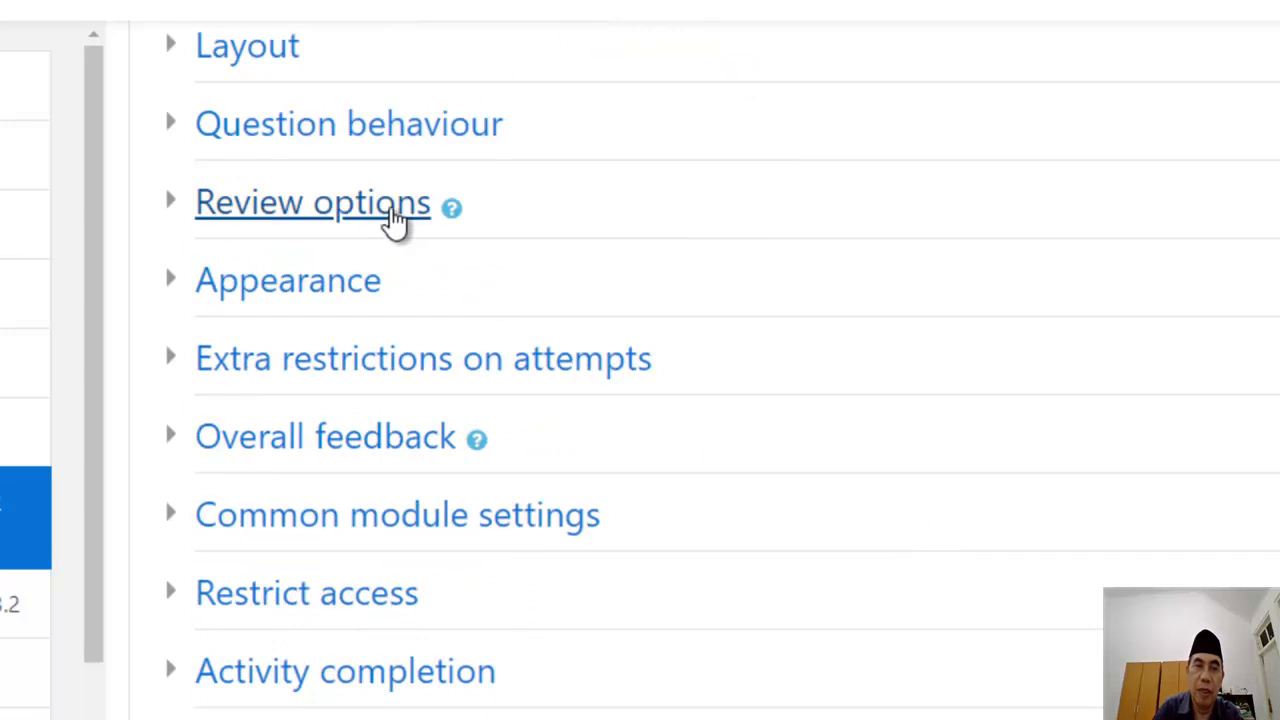
left_click(370, 206)
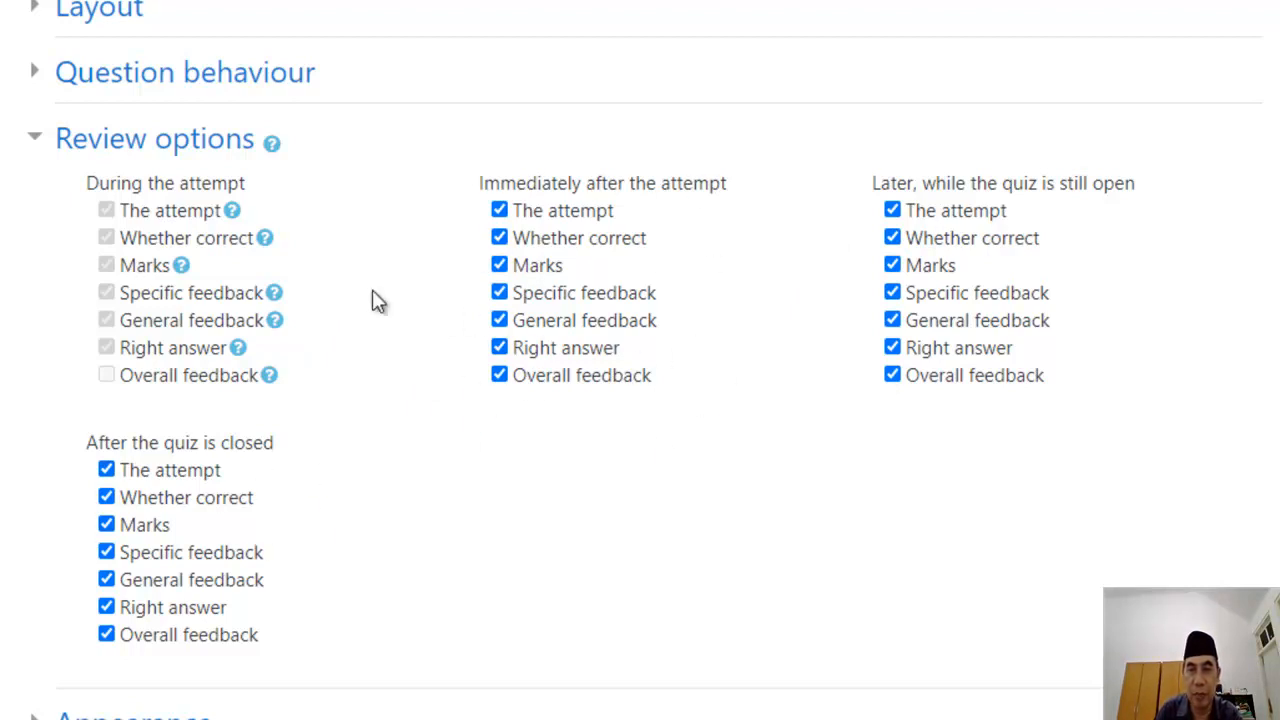
scroll(671, 497, "down", 4)
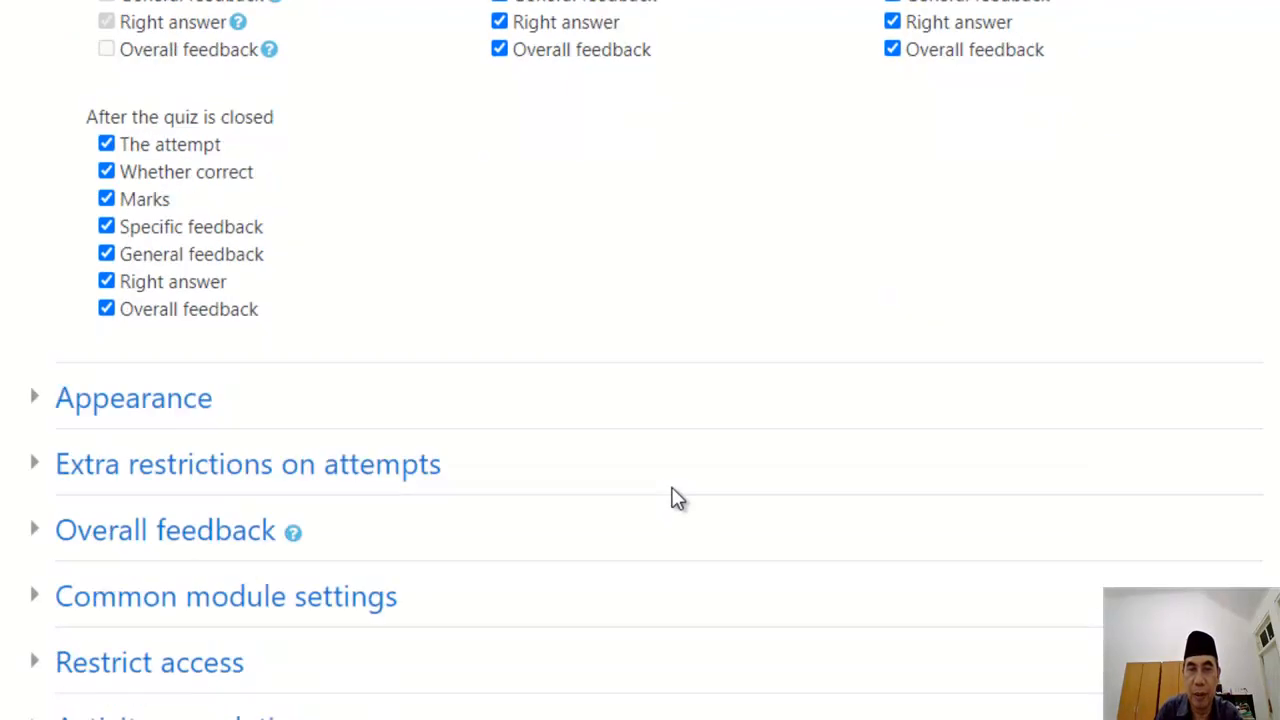
scroll(671, 497, "down", 3)
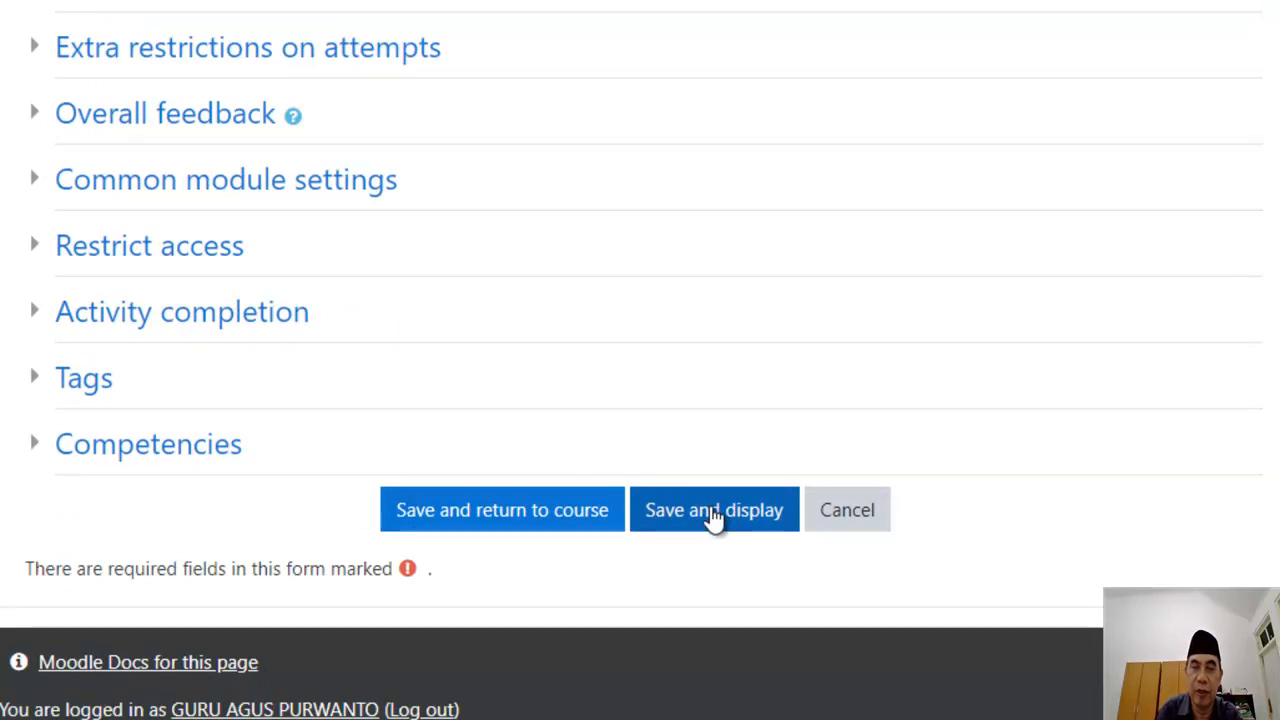
Step: Disable the quiz's opening and closing dates, then save and display the quiz
scroll(716, 514, "up", 6)
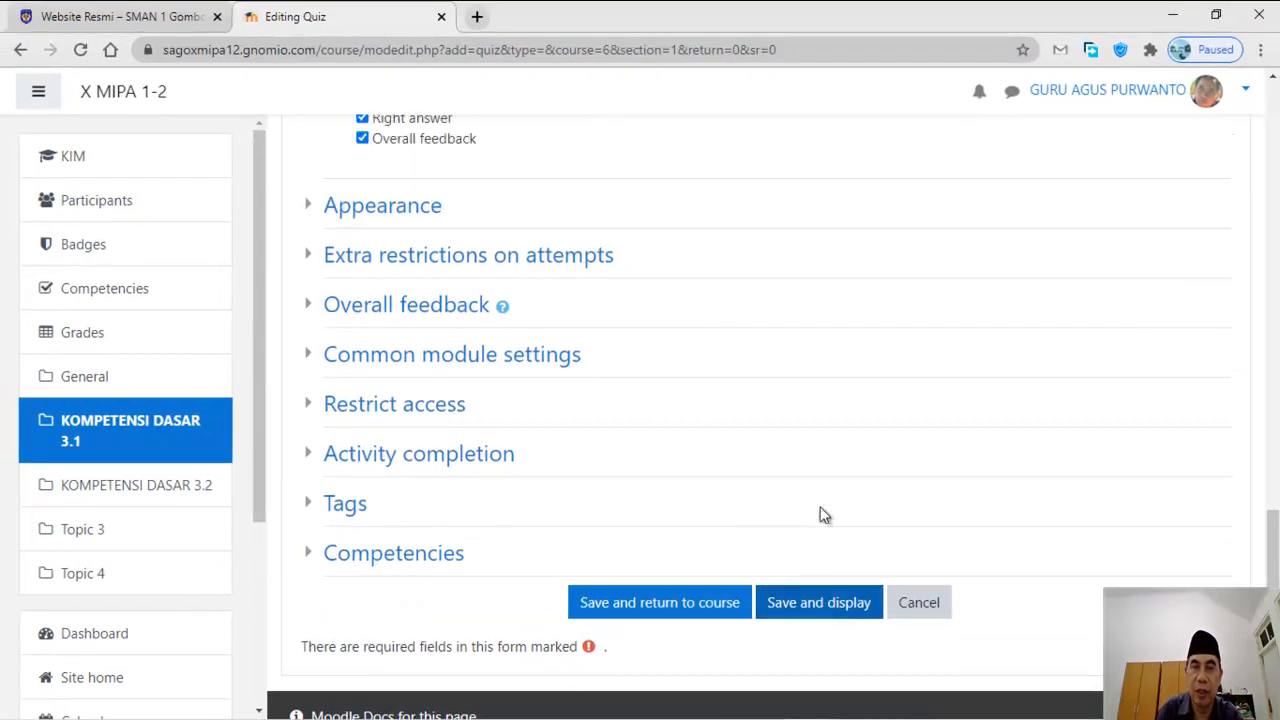
scroll(822, 514, "up", 5)
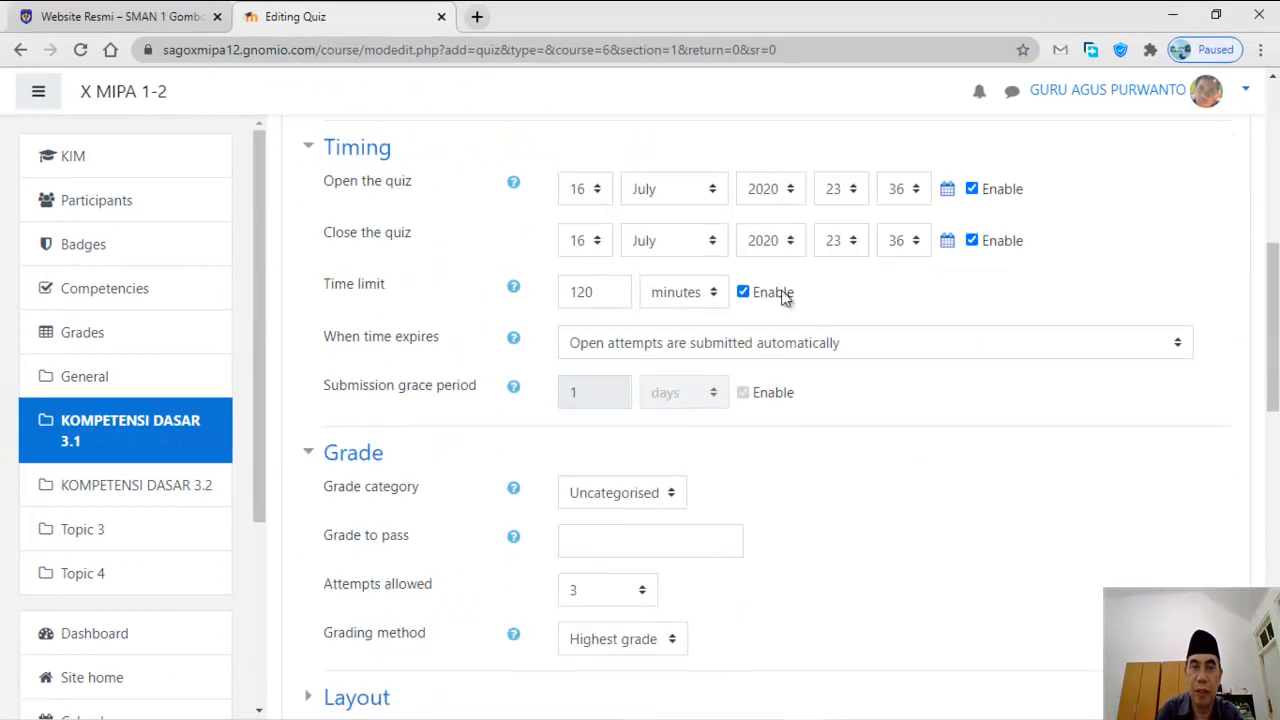
scroll(810, 304, "up", 1)
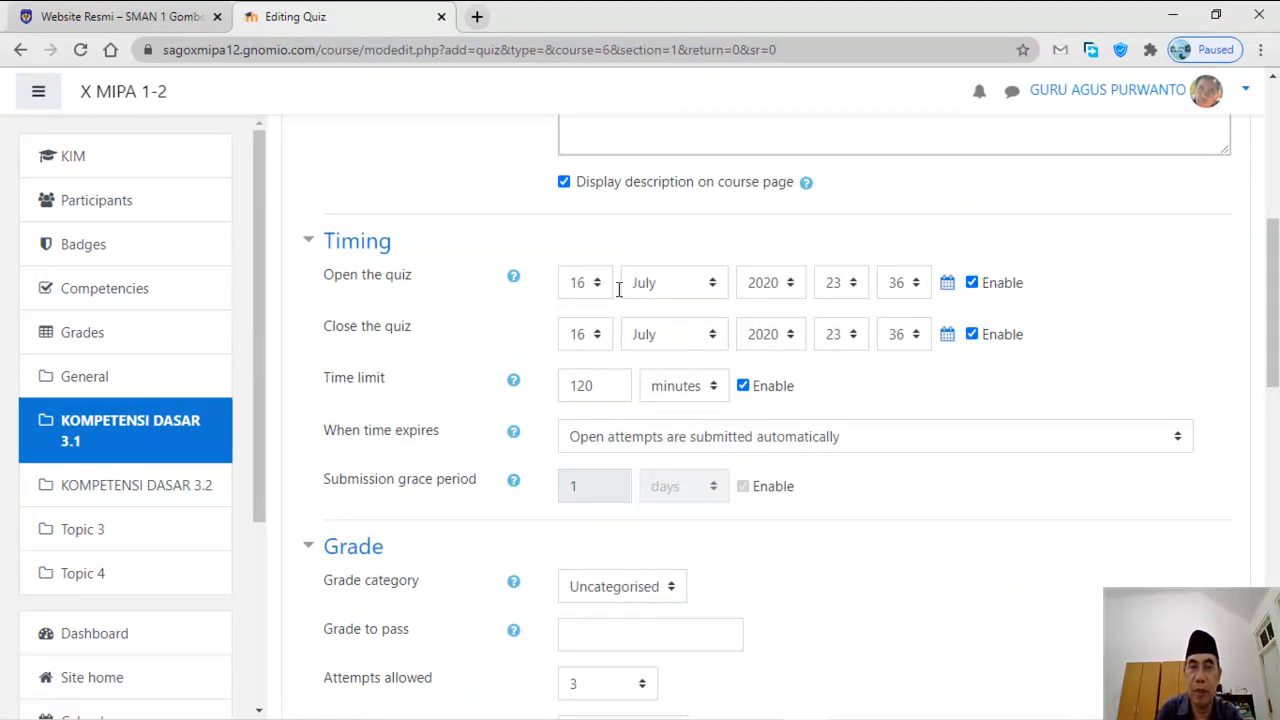
left_click(972, 284)
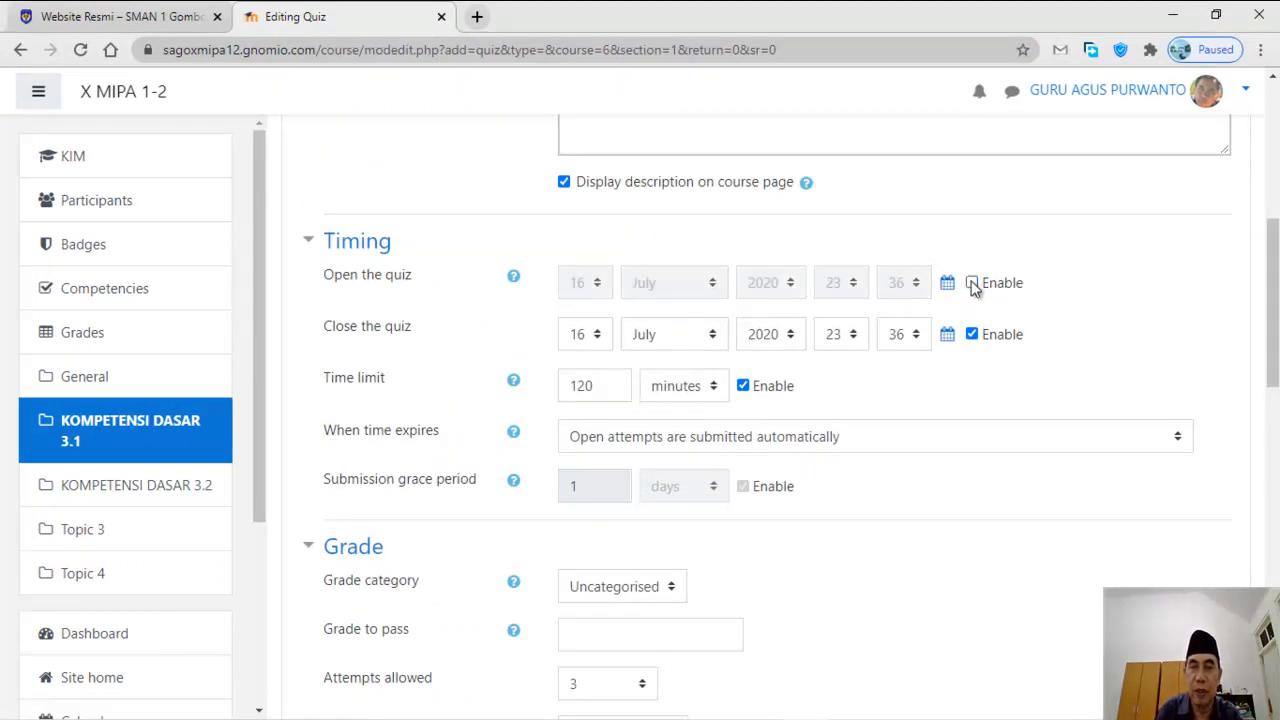
left_click(972, 335)
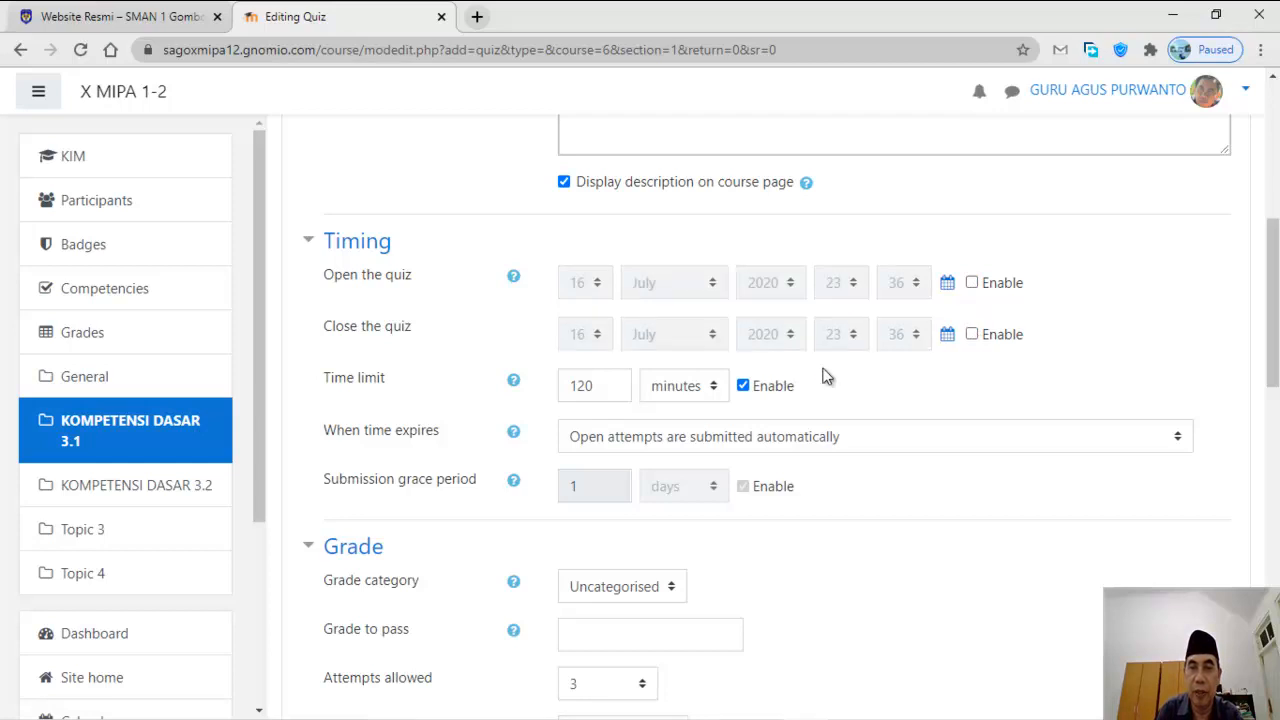
scroll(965, 343, "down", 2)
scroll(965, 351, "down", 10)
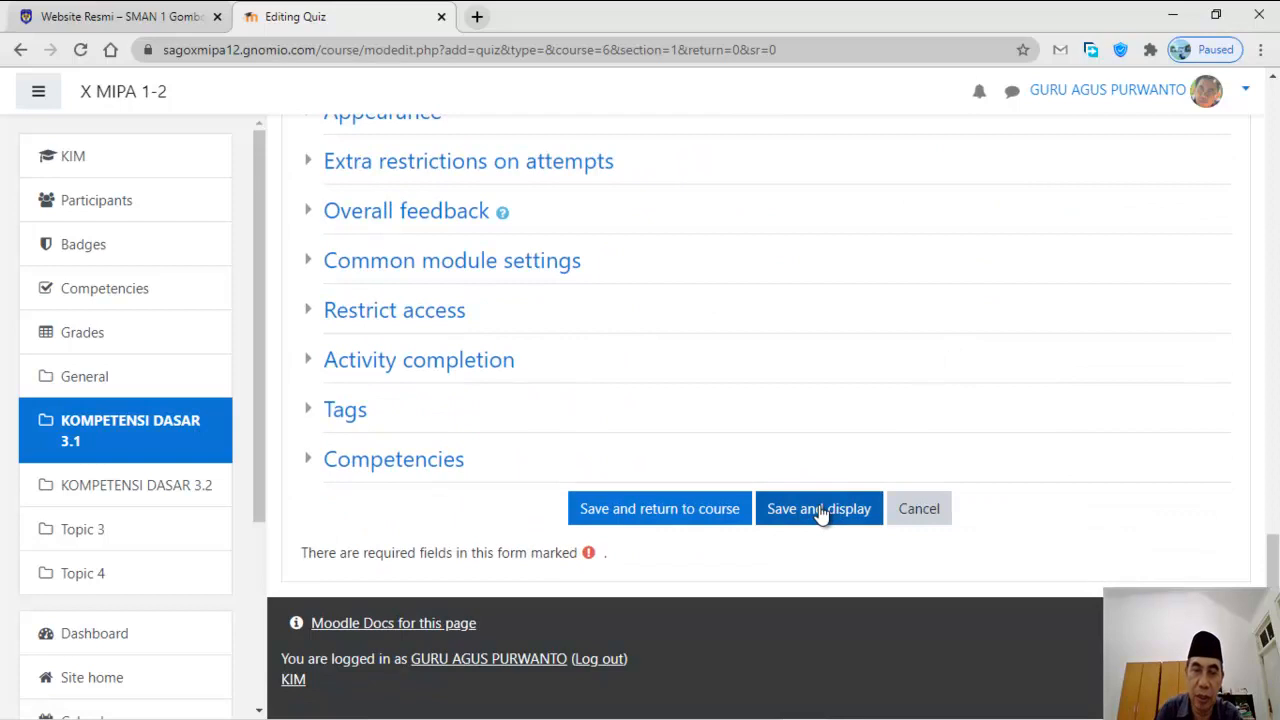
left_click(820, 510)
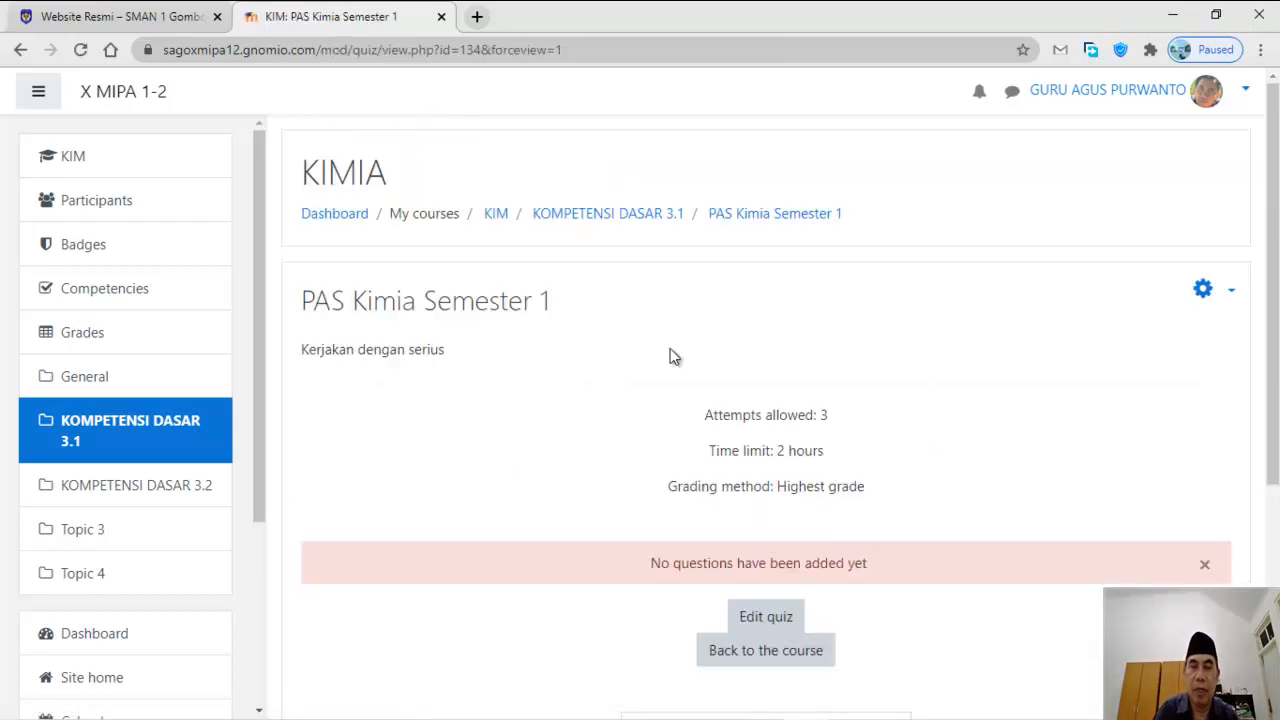
Step: Open Edit quiz for PAS Kimia Semester 1 and choose Add 'from question bank'
scroll(873, 490, "down", 1)
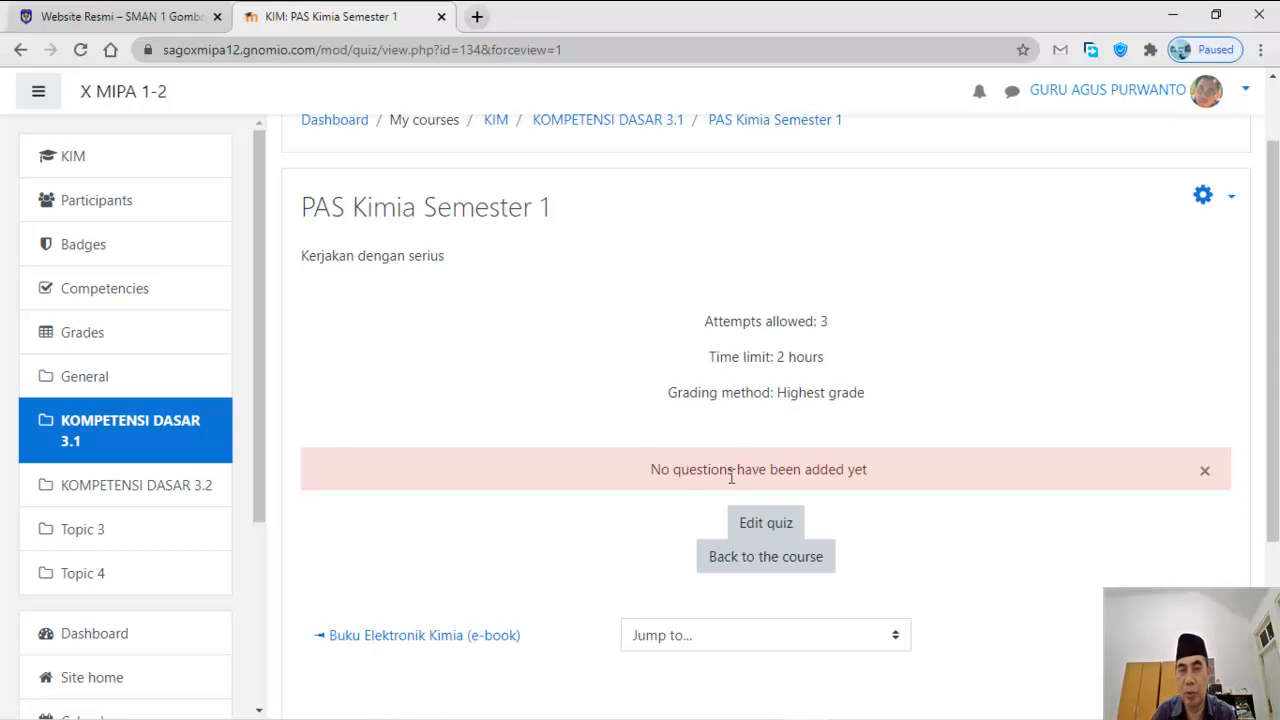
left_click(772, 528)
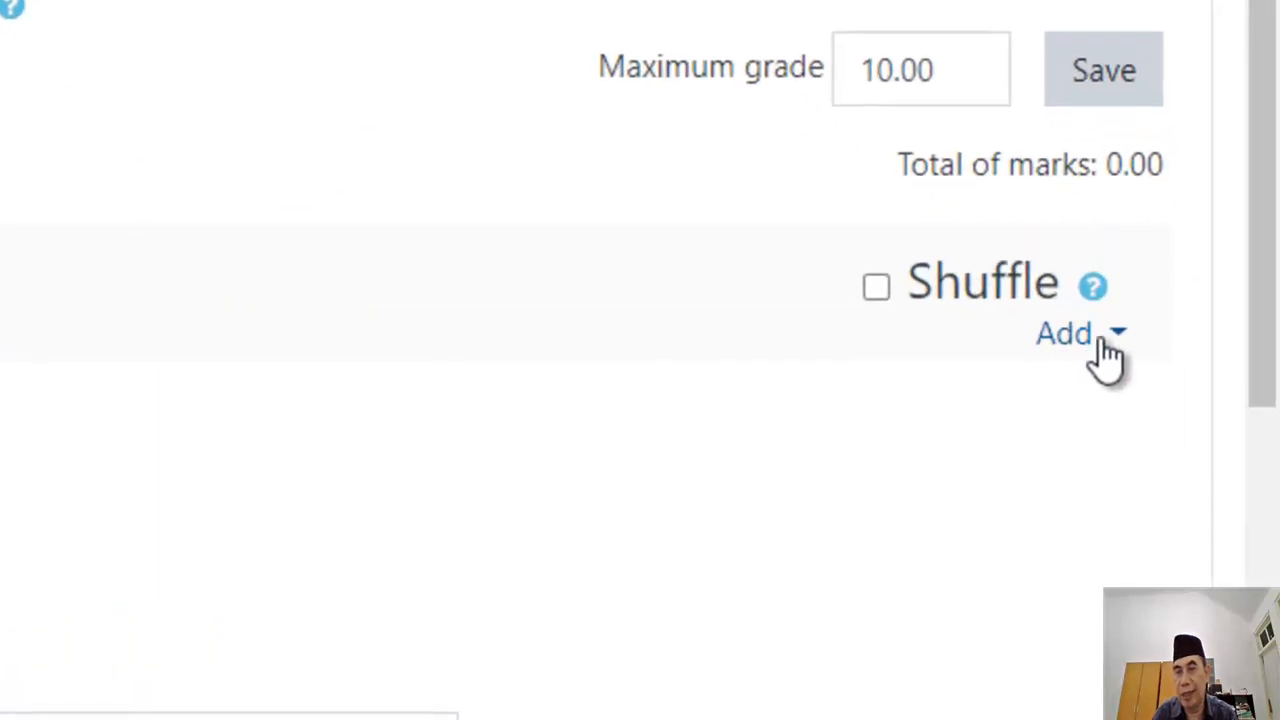
left_click(1119, 338)
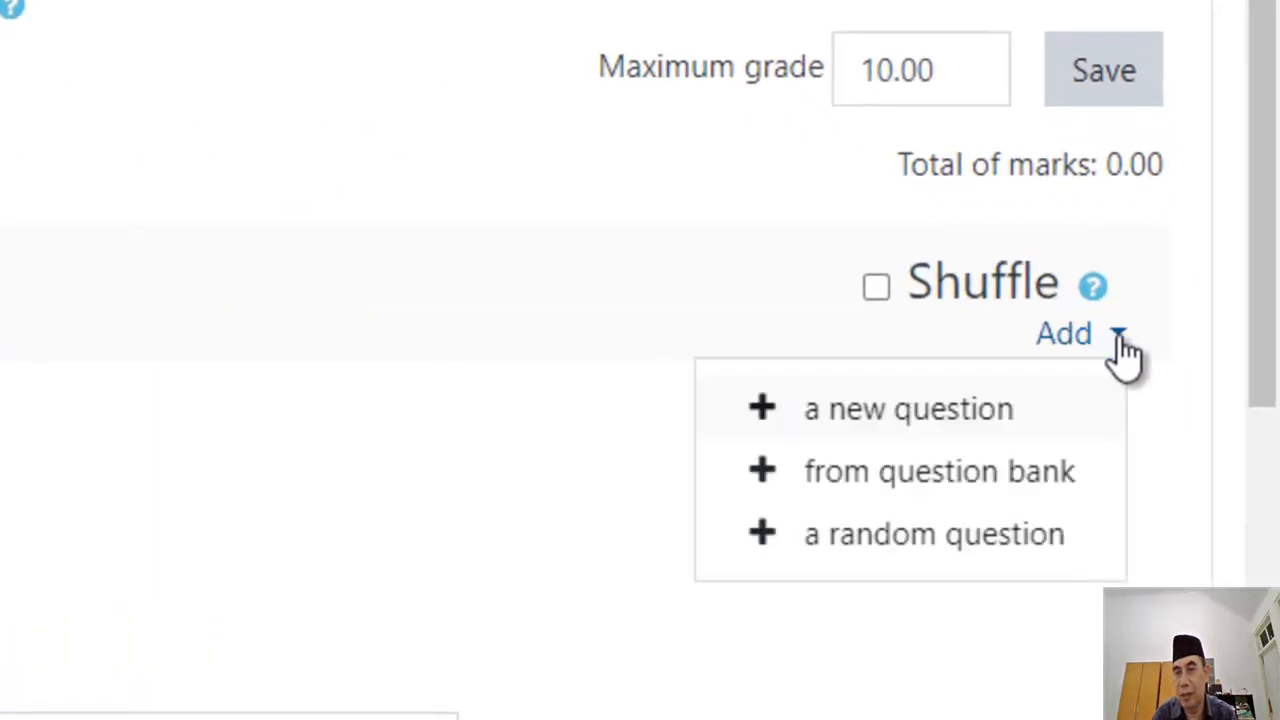
left_click(936, 478)
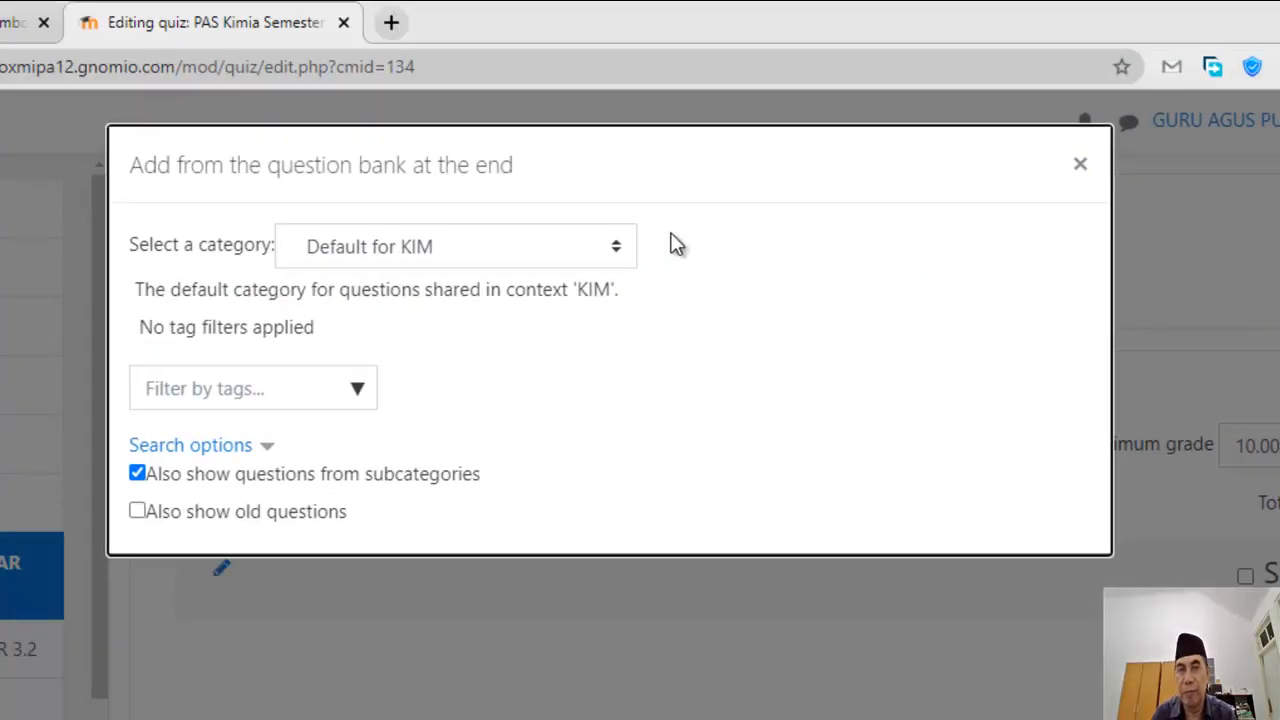
Step: Switch the bank to the PAS Kimia X (35) category and list all 35 questions
left_click(615, 256)
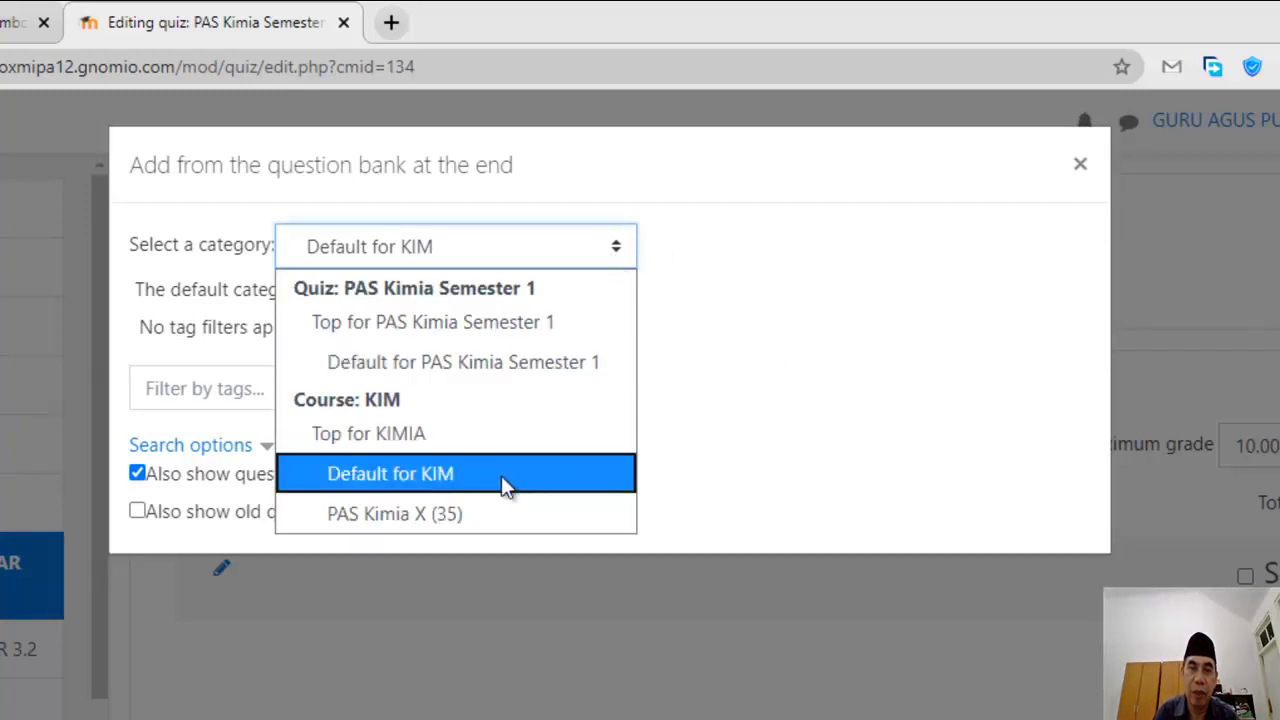
left_click(420, 514)
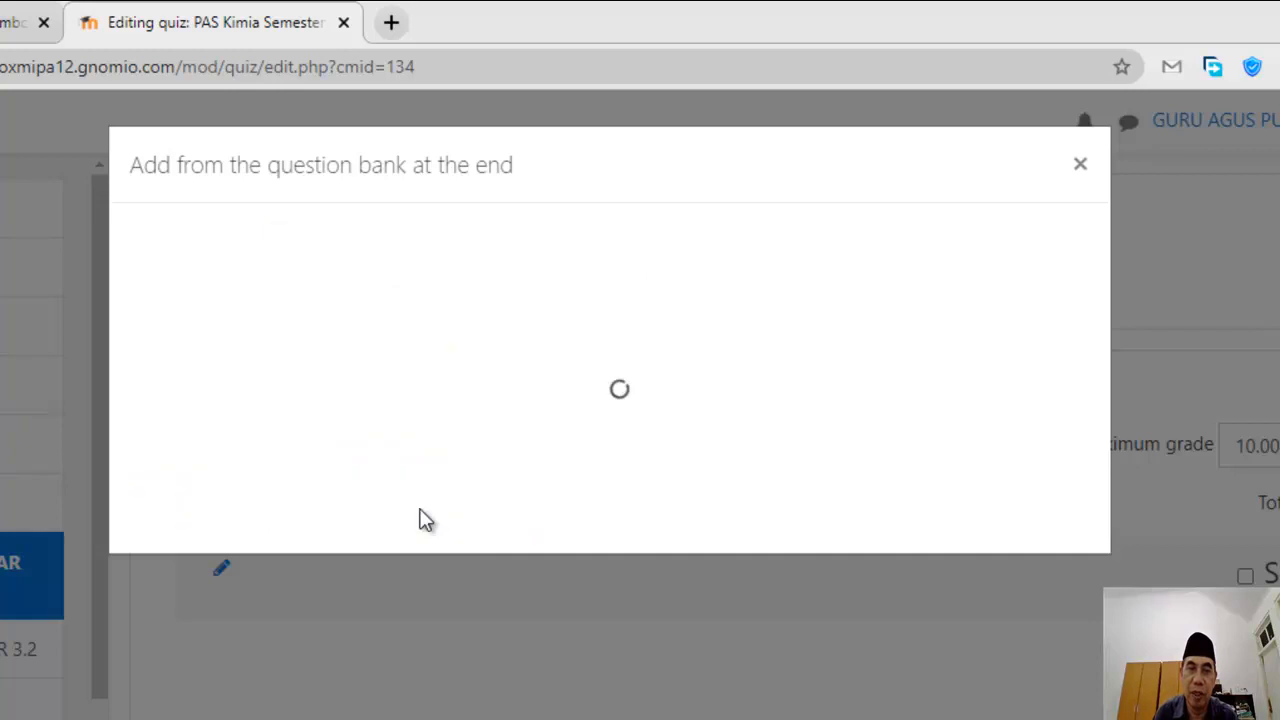
scroll(660, 406, "down", 5)
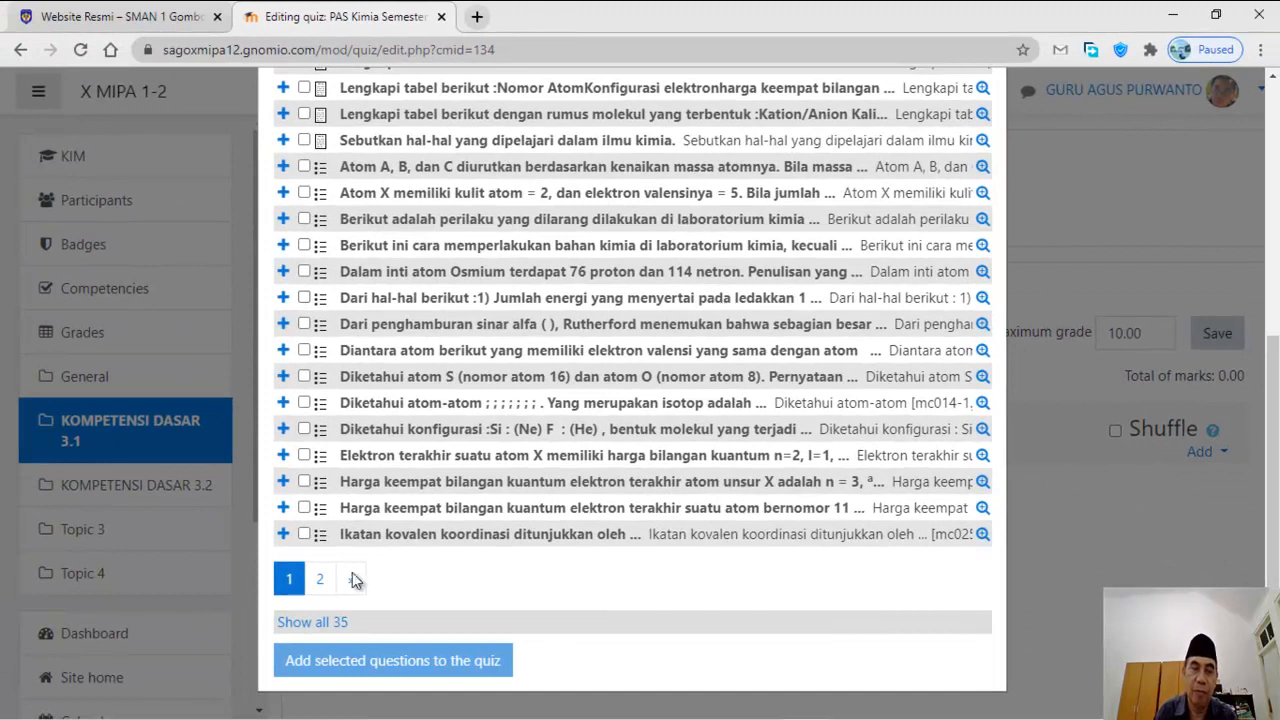
left_click(322, 621)
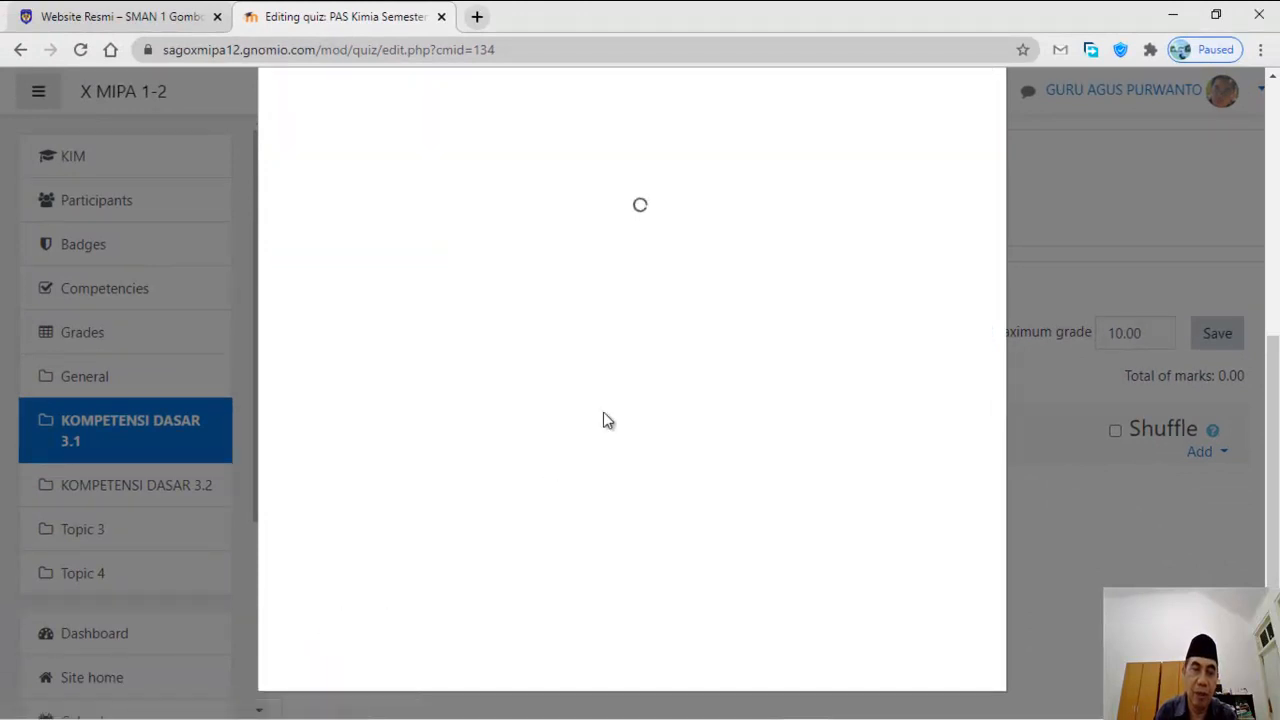
scroll(500, 450, "down", 3)
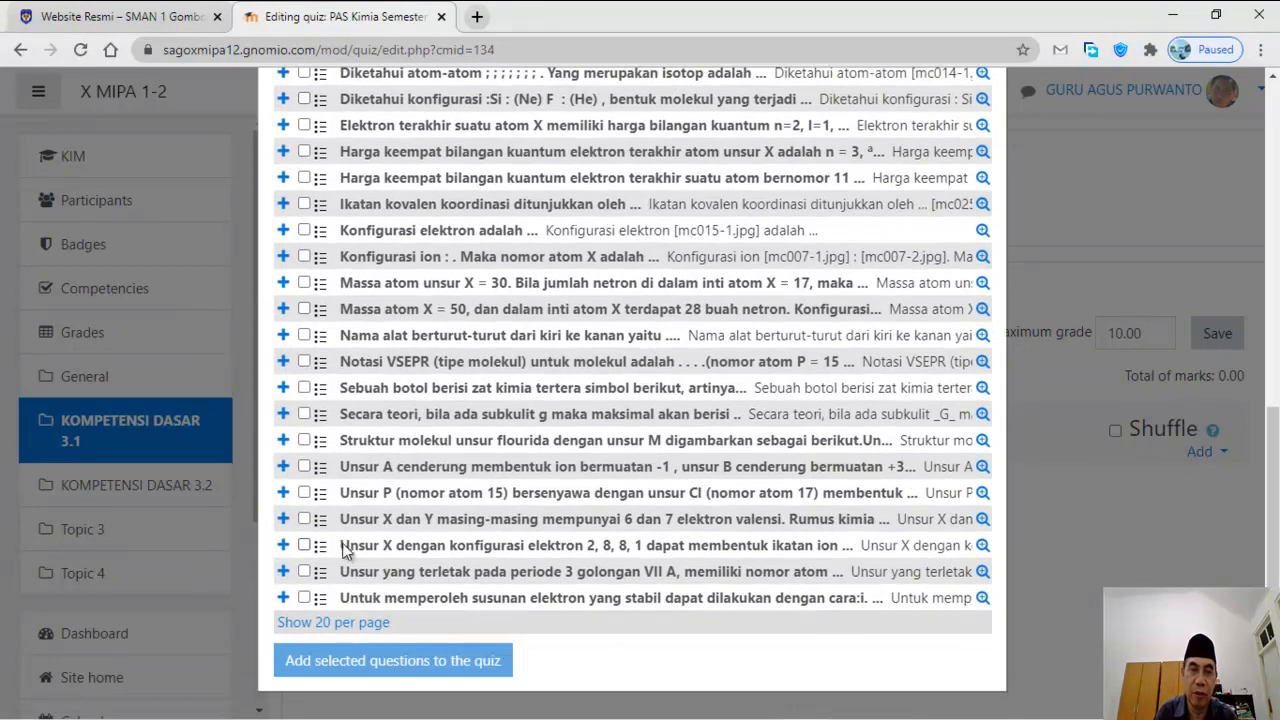
scroll(363, 537, "up", 4)
scroll(370, 518, "up", 3)
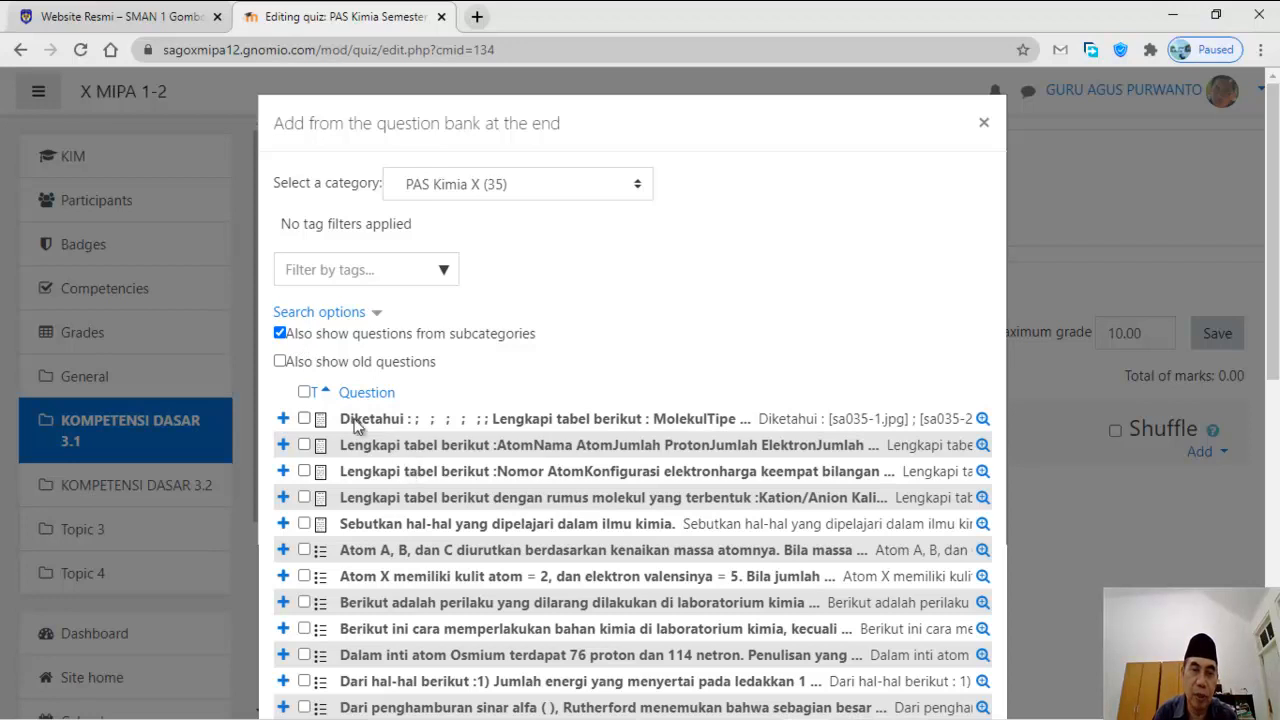
Step: Select all 35 questions and add them to the quiz
left_click(305, 393)
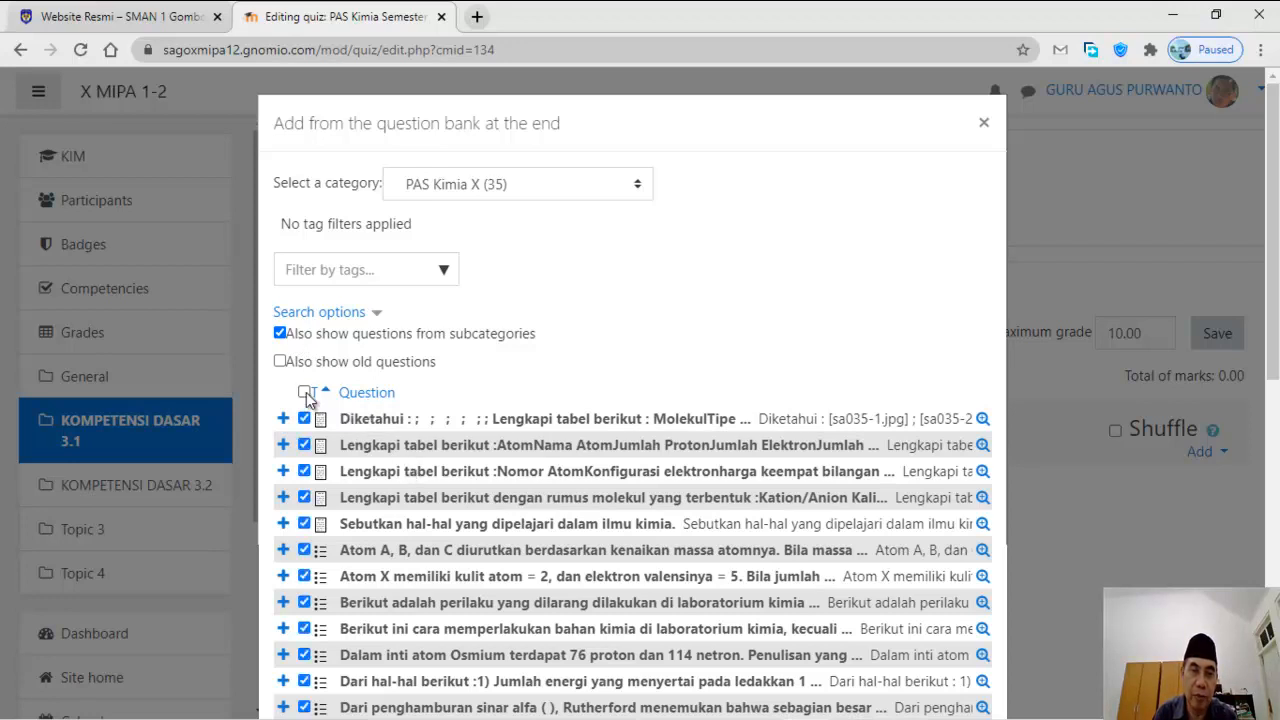
left_click(305, 393)
left_click(305, 419)
left_click(304, 471)
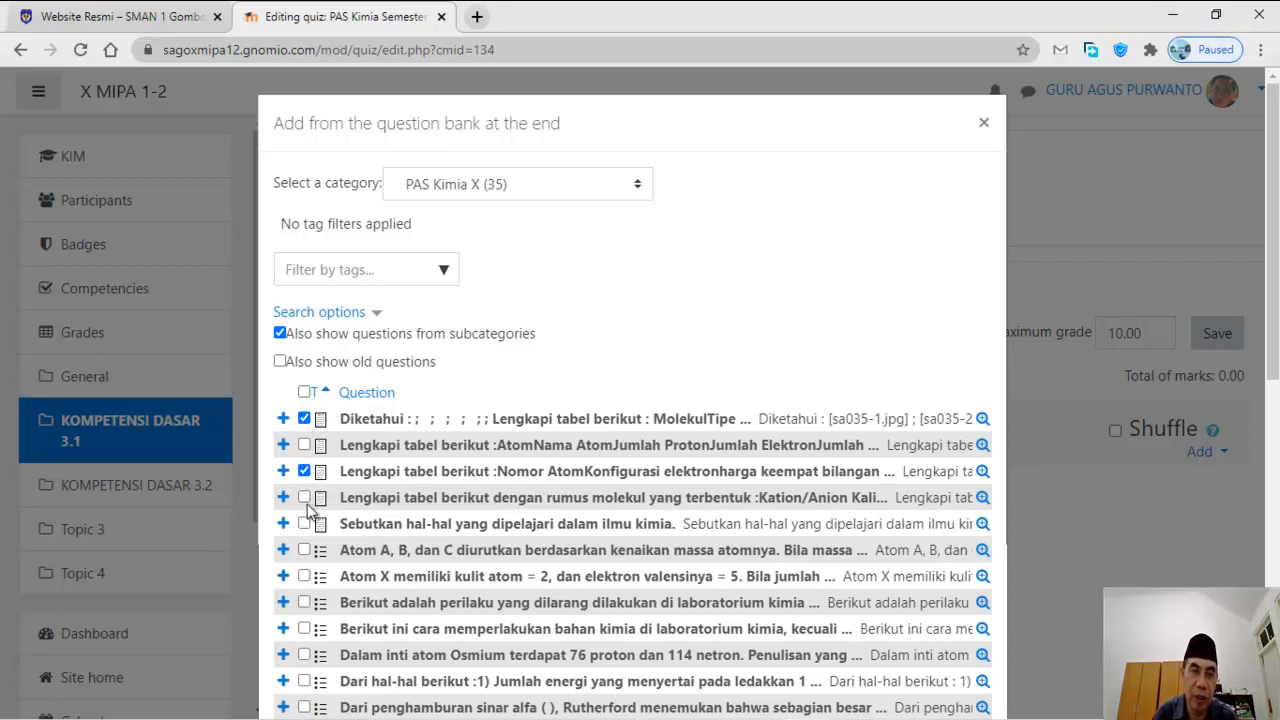
left_click(304, 497)
left_click(305, 393)
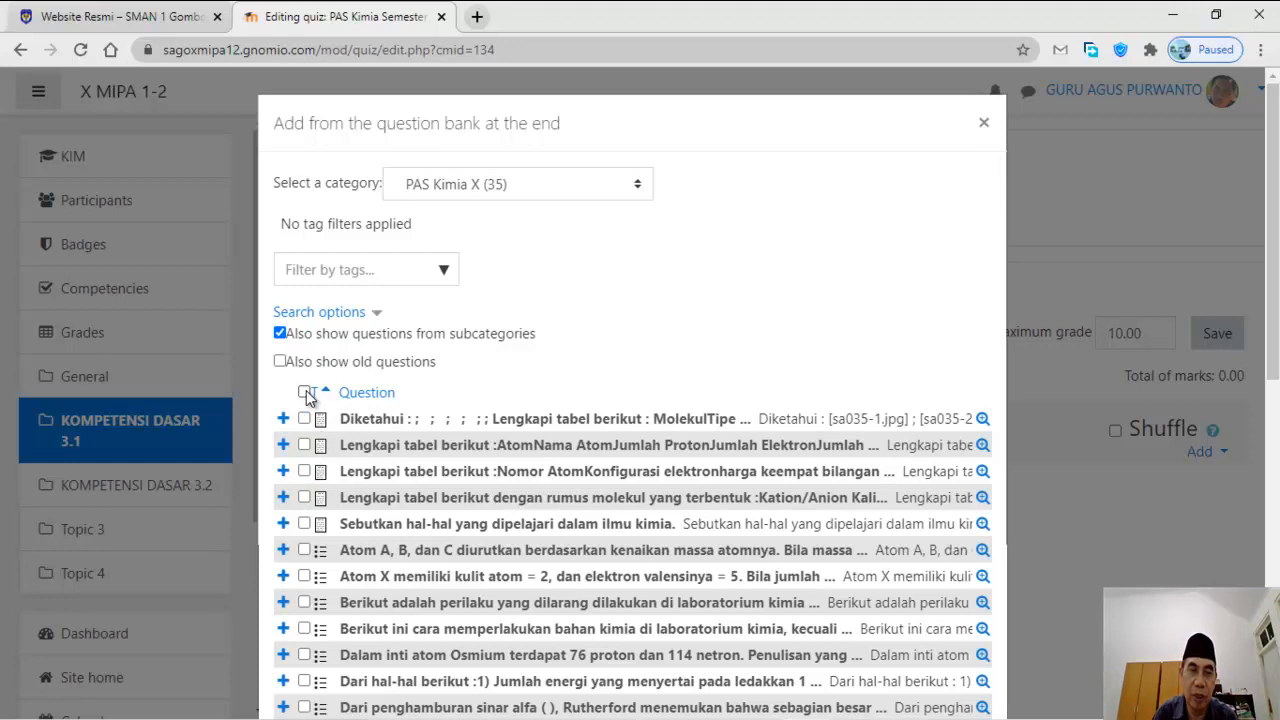
left_click(305, 393)
scroll(367, 438, "down", 5)
scroll(362, 440, "down", 2)
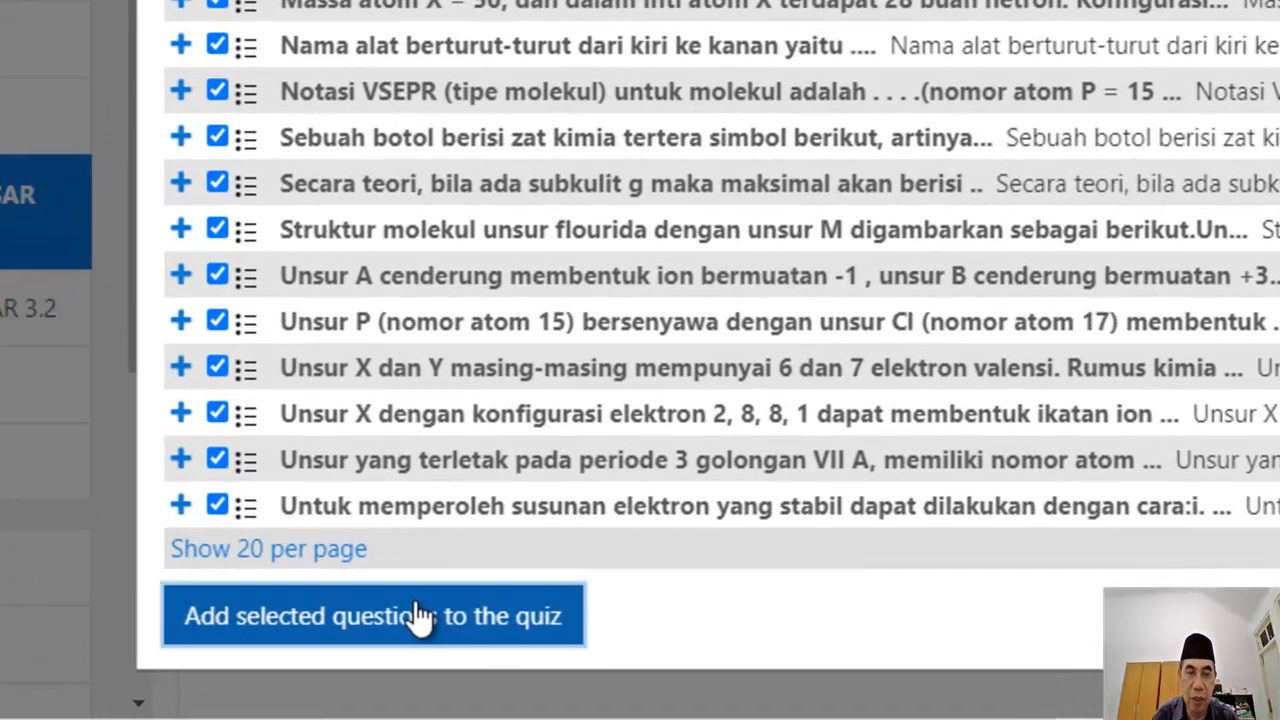
left_click(416, 661)
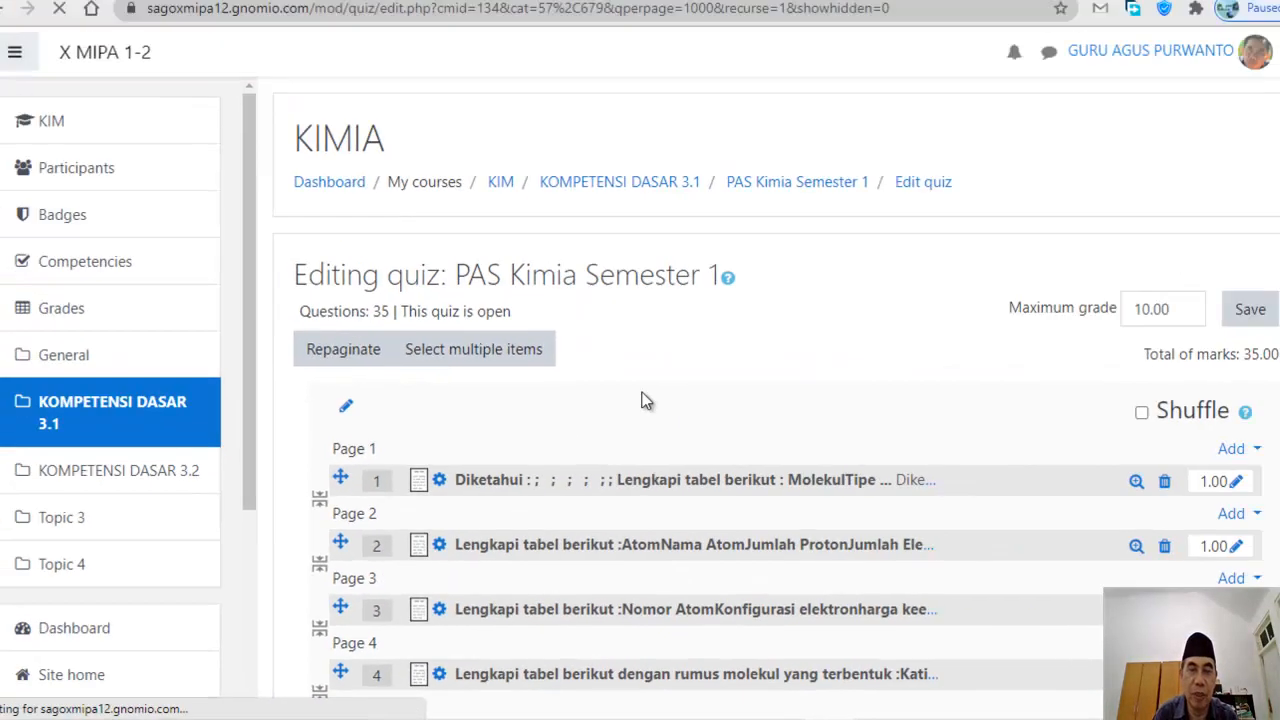
Step: Change the quiz's maximum grade from 10.00 to 100.00 and save it
scroll(738, 407, "down", 7)
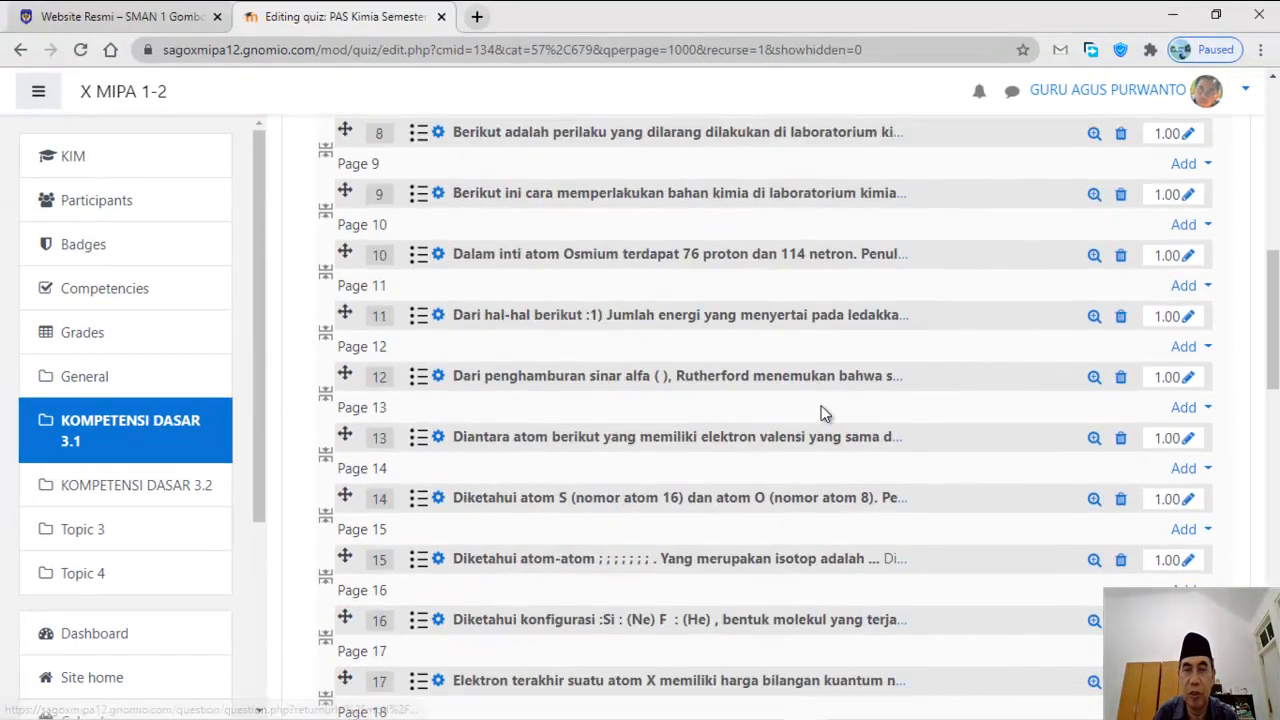
scroll(1041, 373, "up", 7)
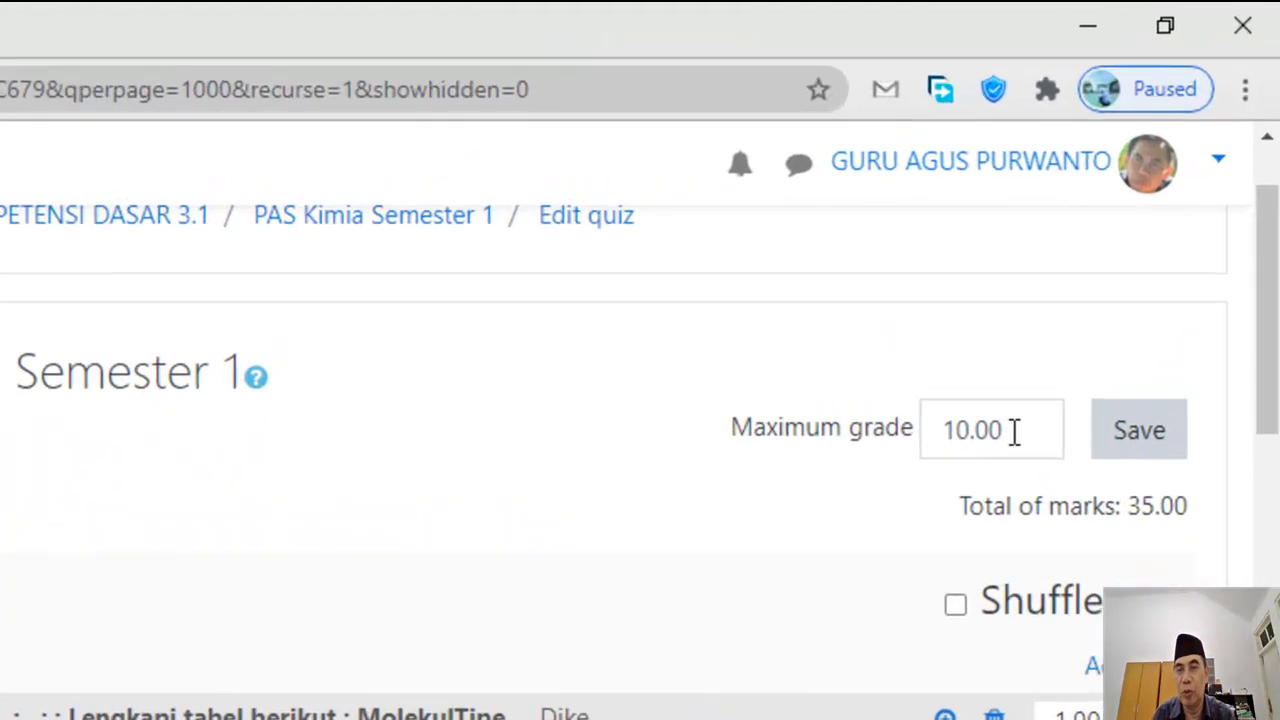
left_click_drag(1124, 241, 1101, 243)
double_click(962, 432)
type("1")
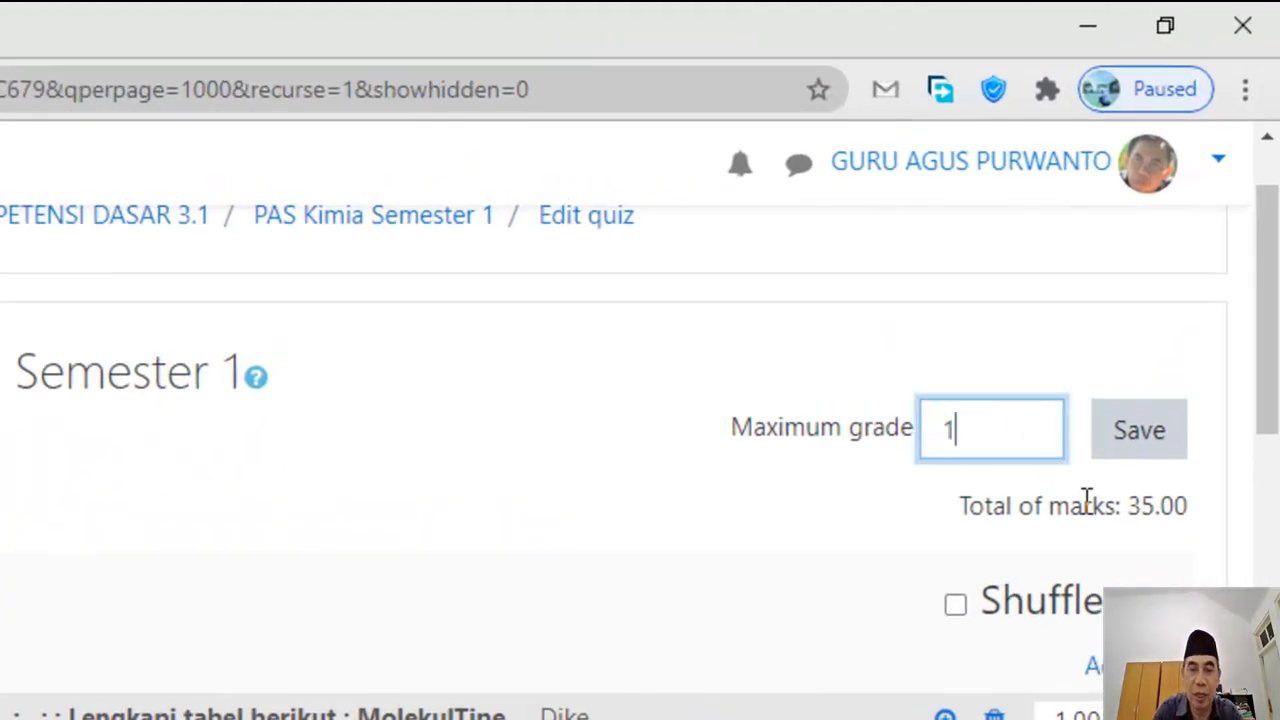
type("00.00")
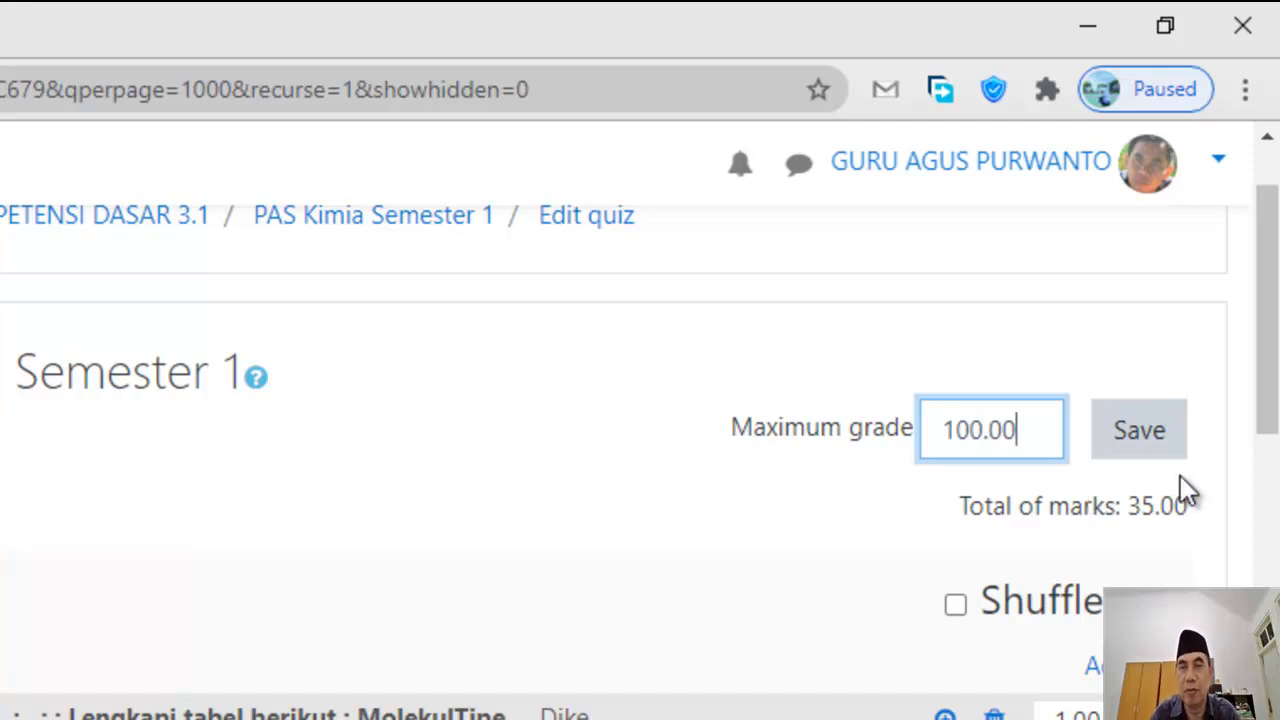
scroll(1054, 377, "up", 1)
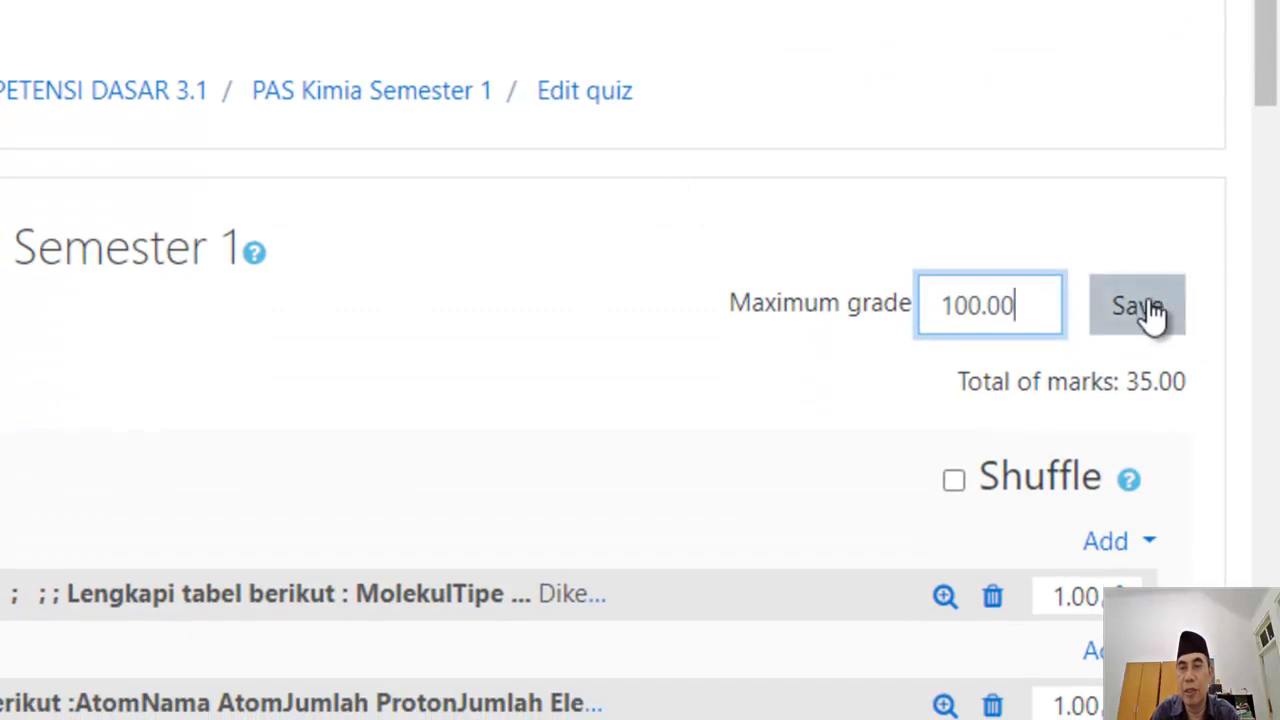
left_click(1148, 307)
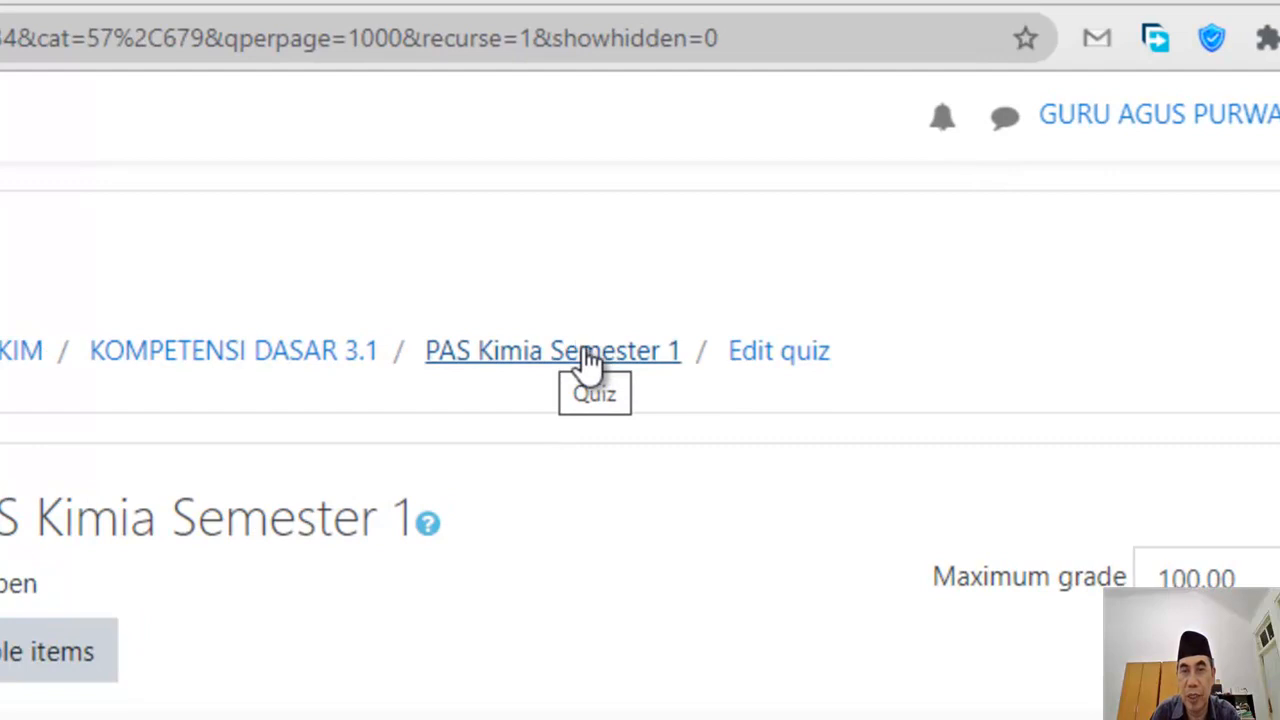
Step: Preview PAS Kimia Semester 1 from its quiz page and start the timed attempt
left_click(590, 360)
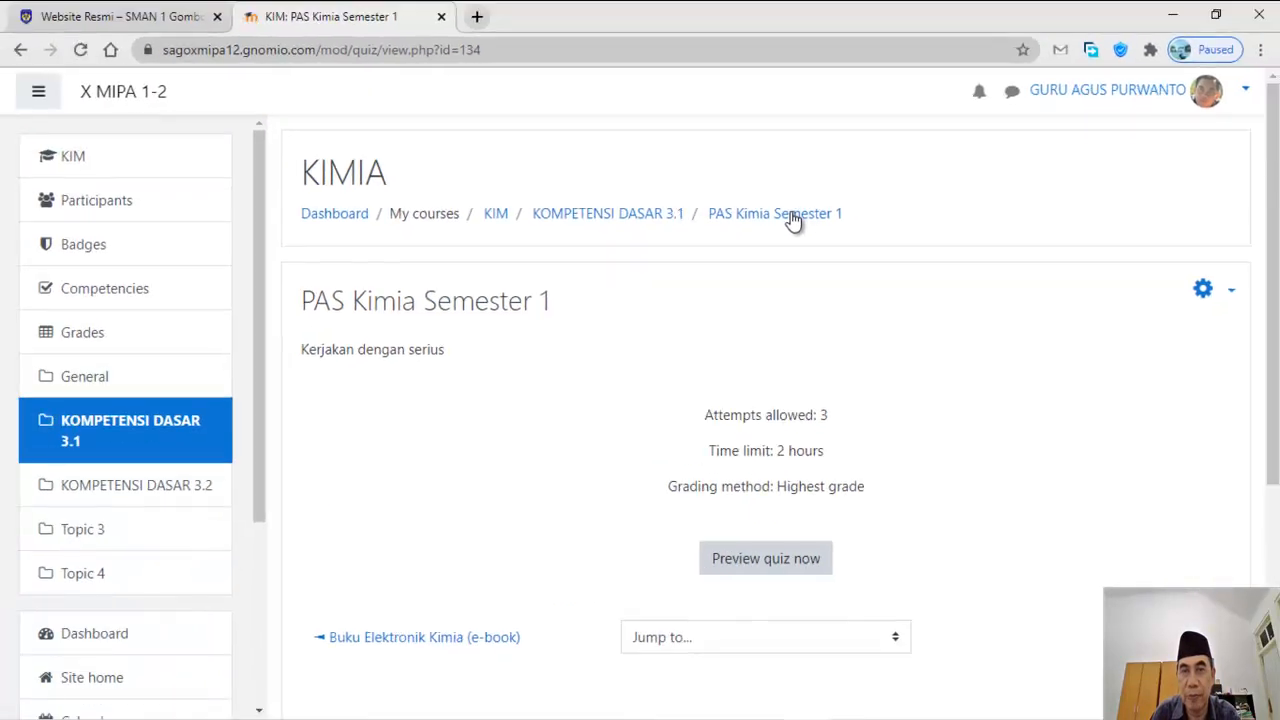
scroll(785, 268, "down", 2)
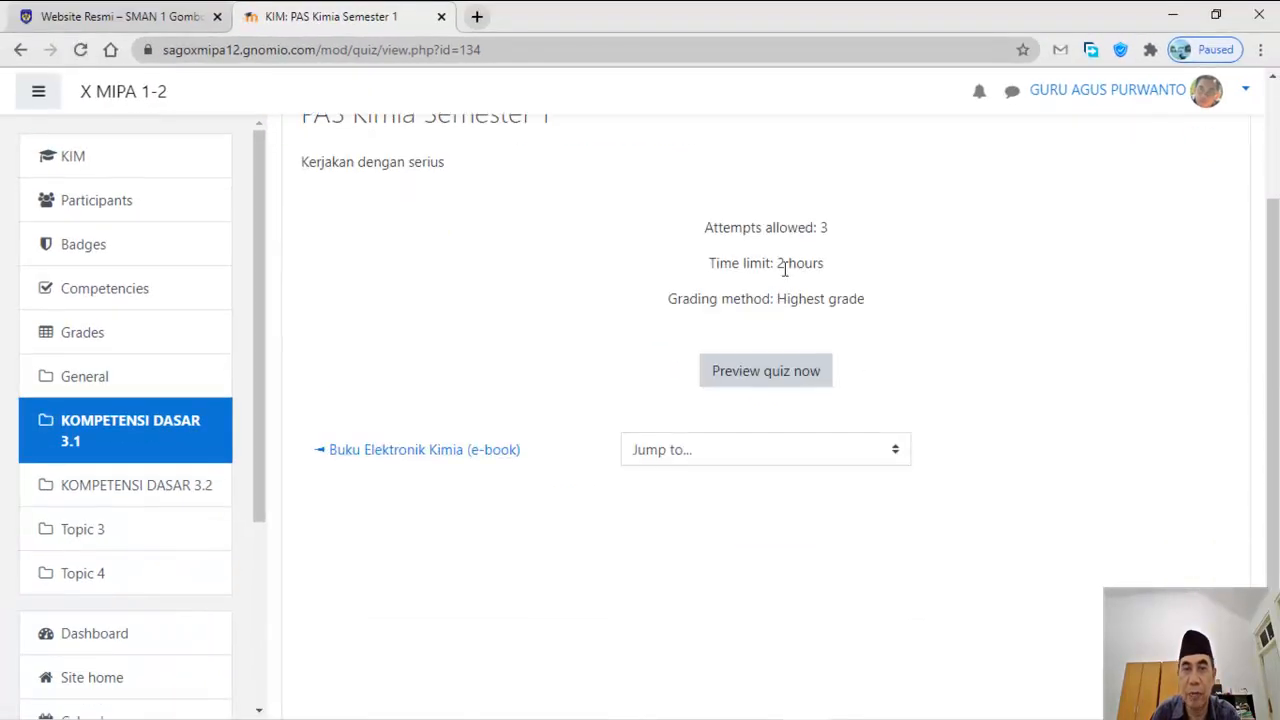
left_click(780, 379)
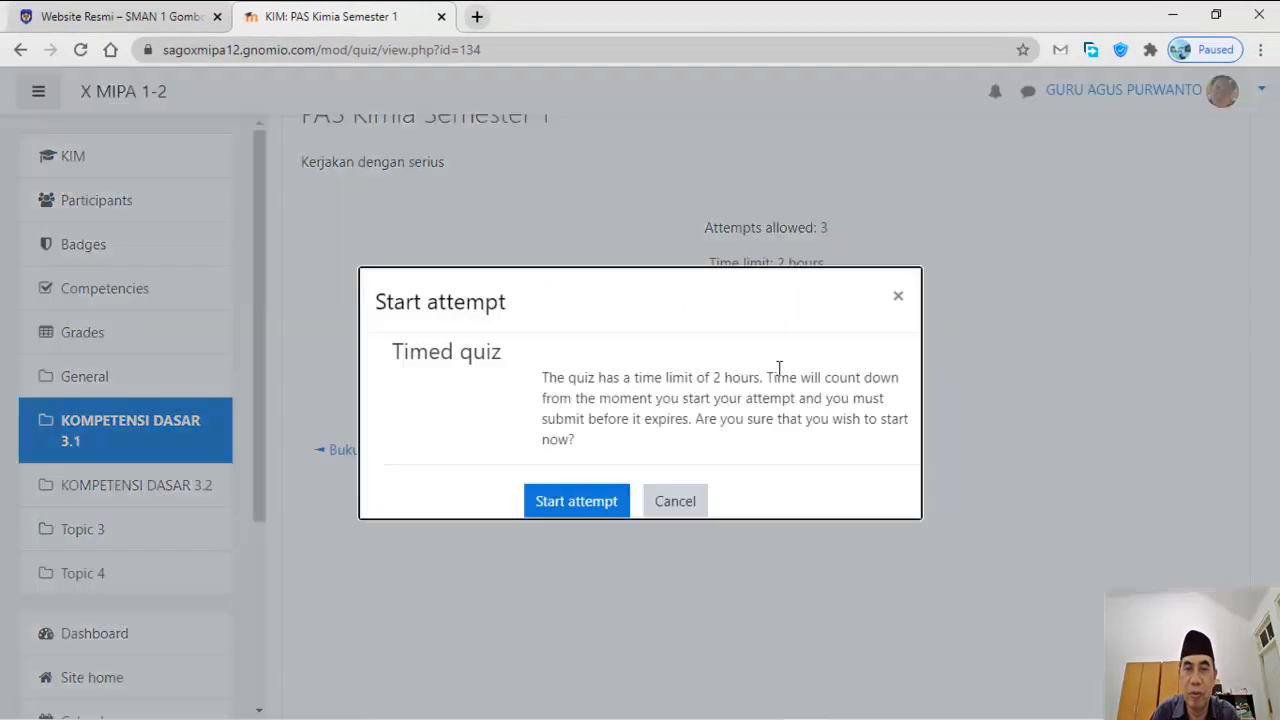
left_click(577, 504)
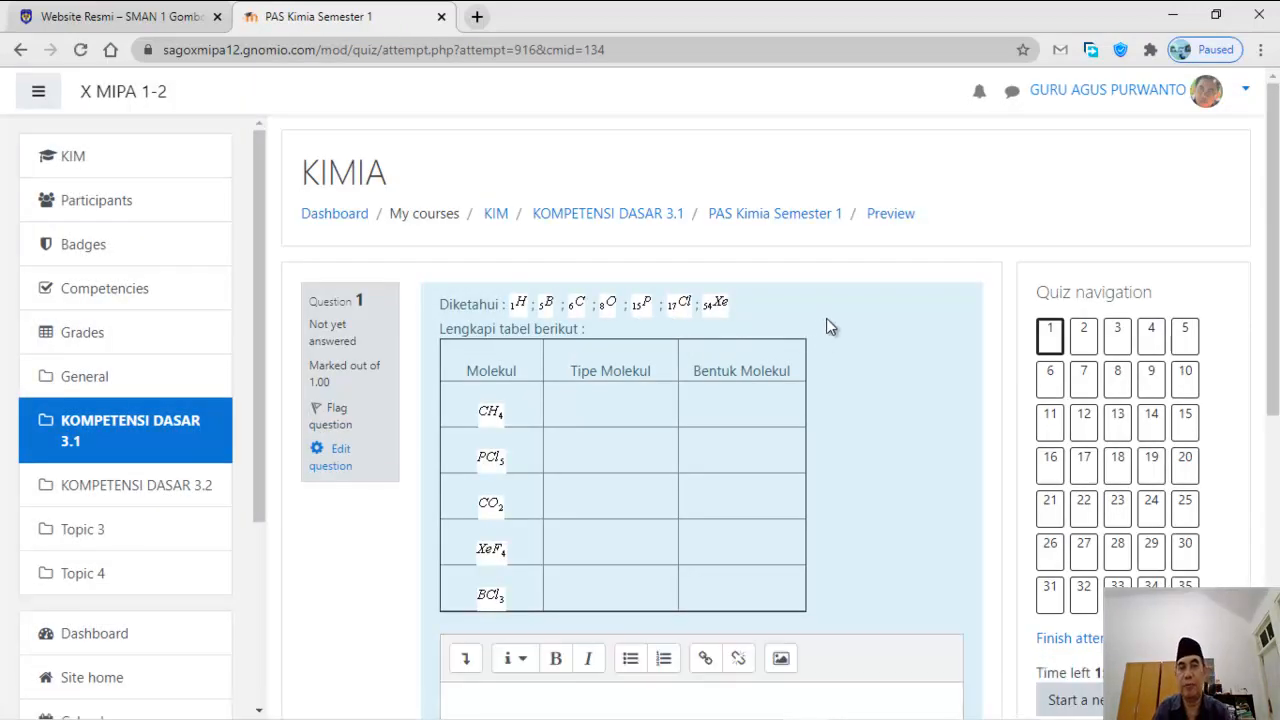
Step: Jump through the quiz navigation to Question 17, then to Question 18
scroll(826, 318, "down", 2)
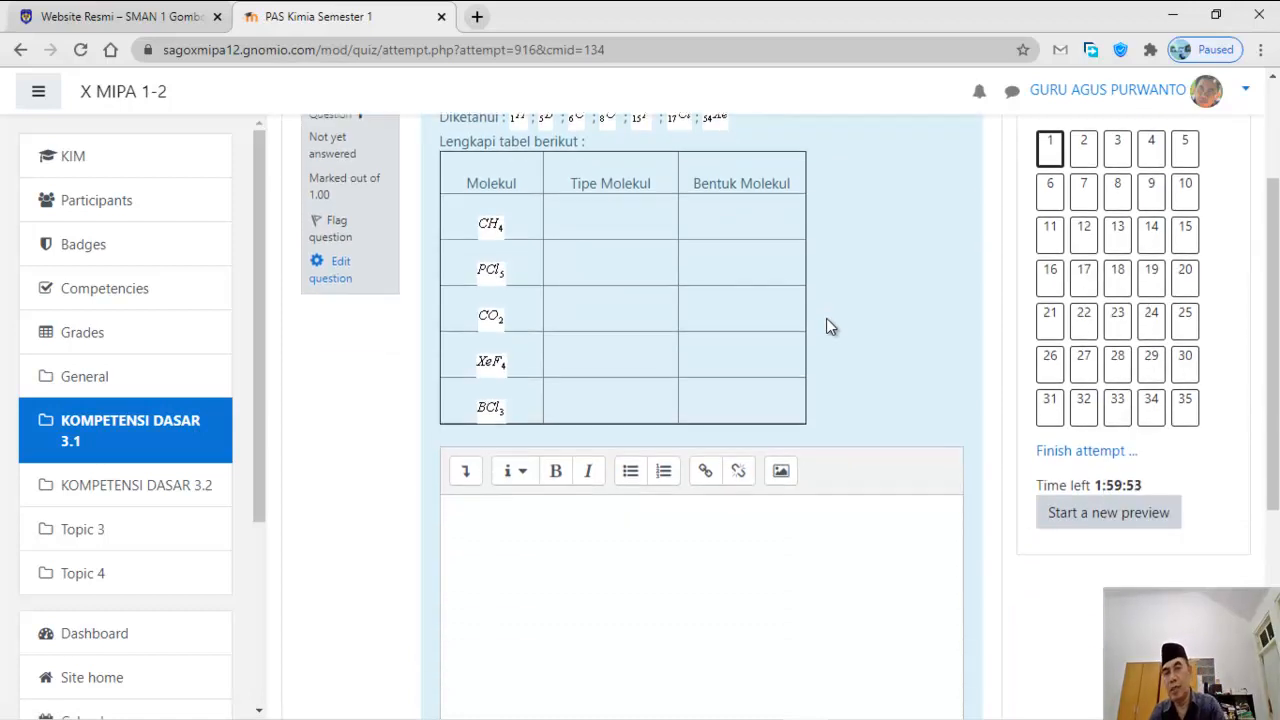
scroll(826, 318, "up", 2)
scroll(806, 327, "down", 3)
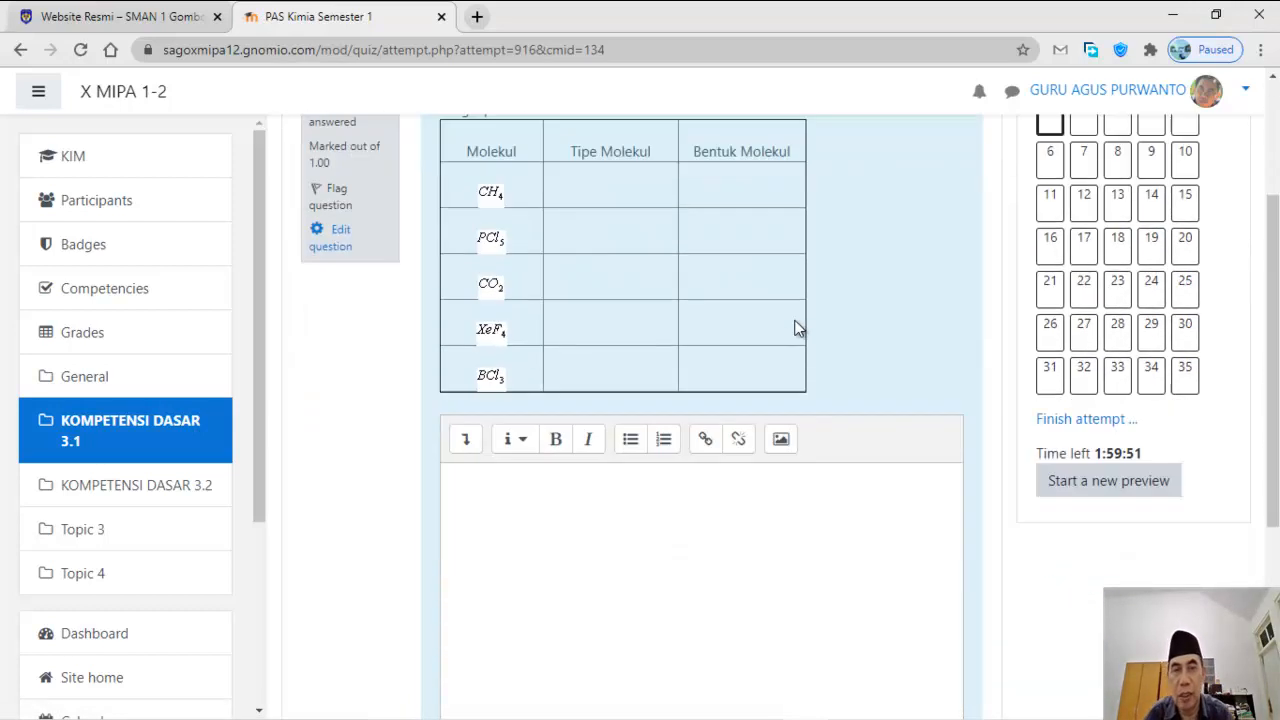
scroll(793, 325, "up", 2)
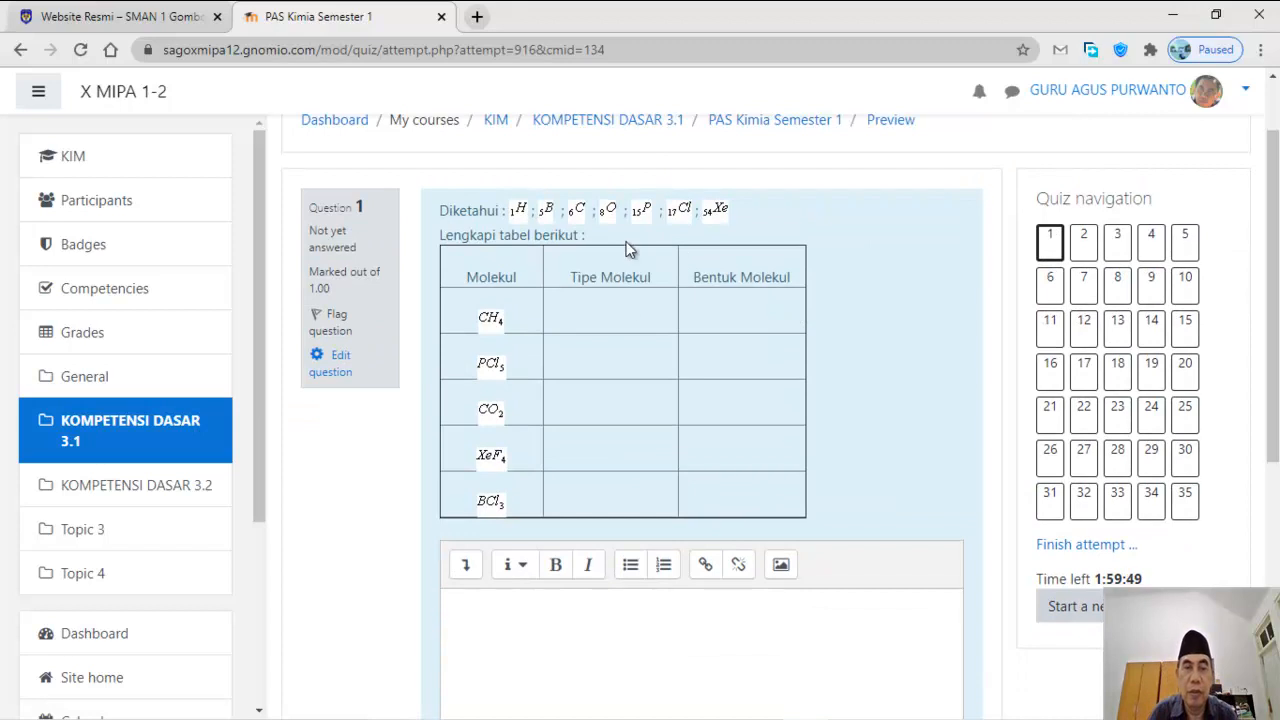
left_click(1084, 370)
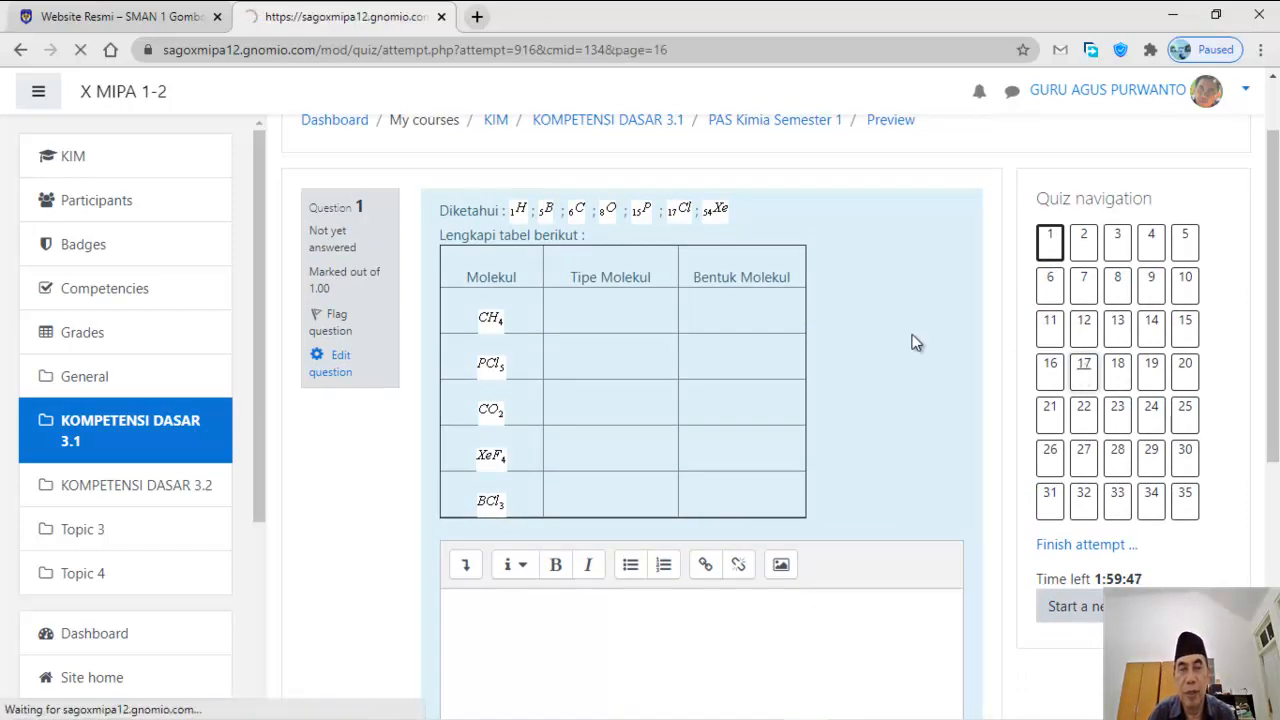
scroll(914, 342, "down", 2)
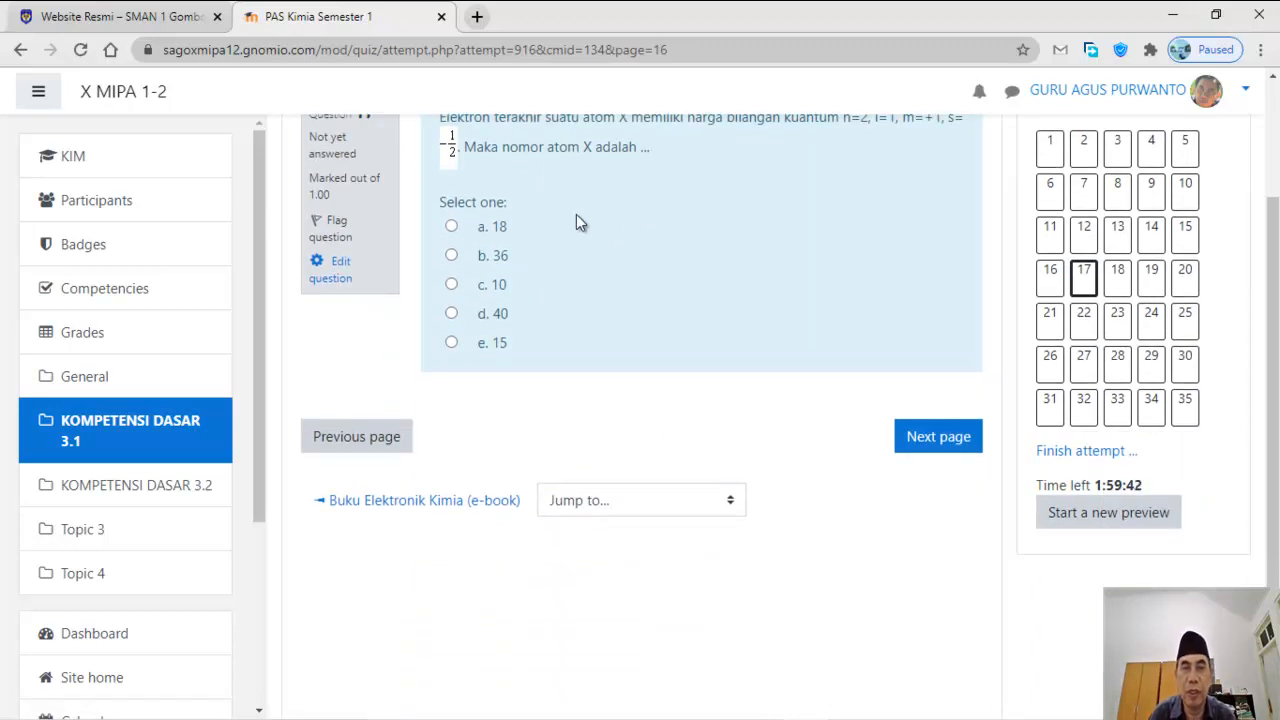
scroll(660, 282, "up", 2)
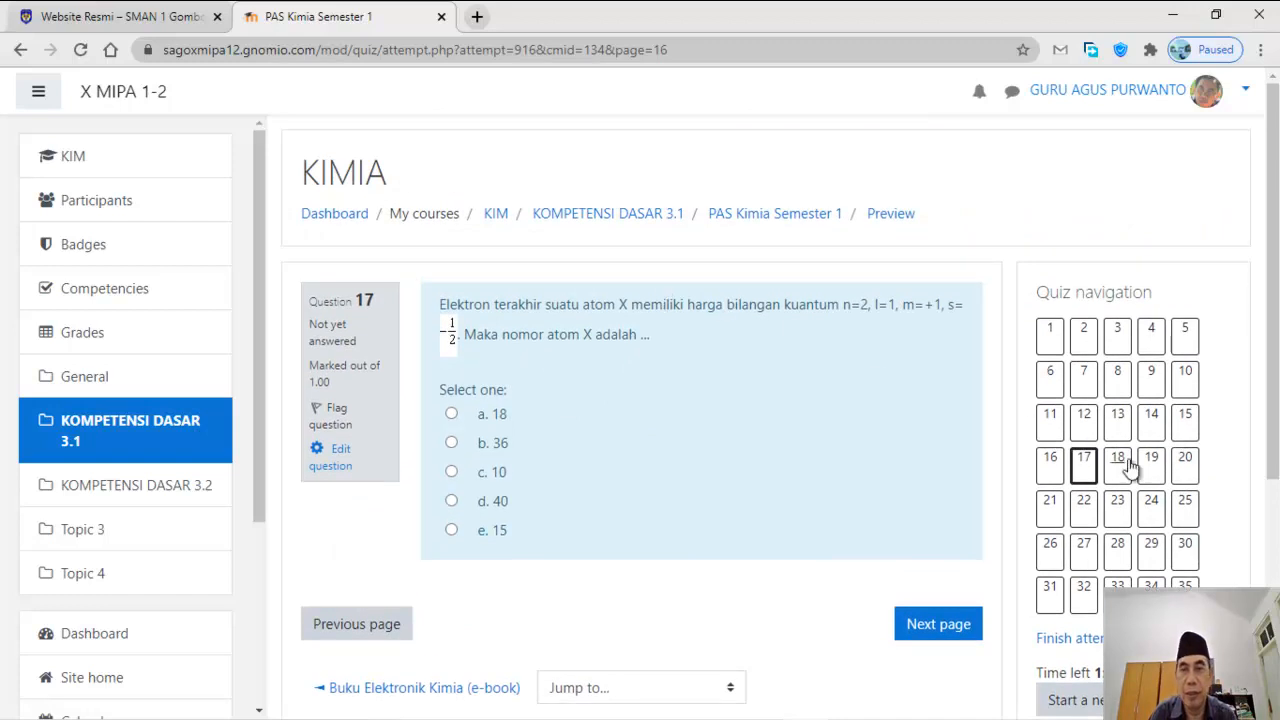
left_click(1120, 462)
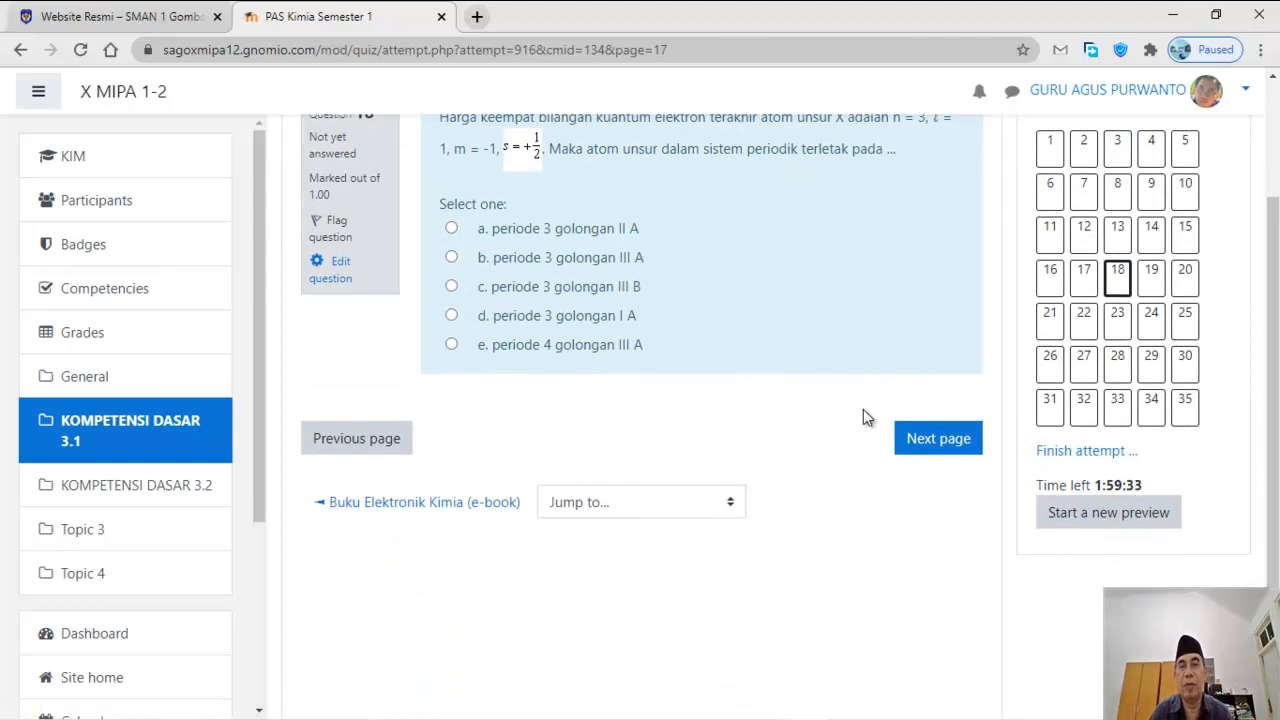
Step: Answer Question 18 with option e, periode 4 golongan III A, and go to Question 19
left_click(497, 346)
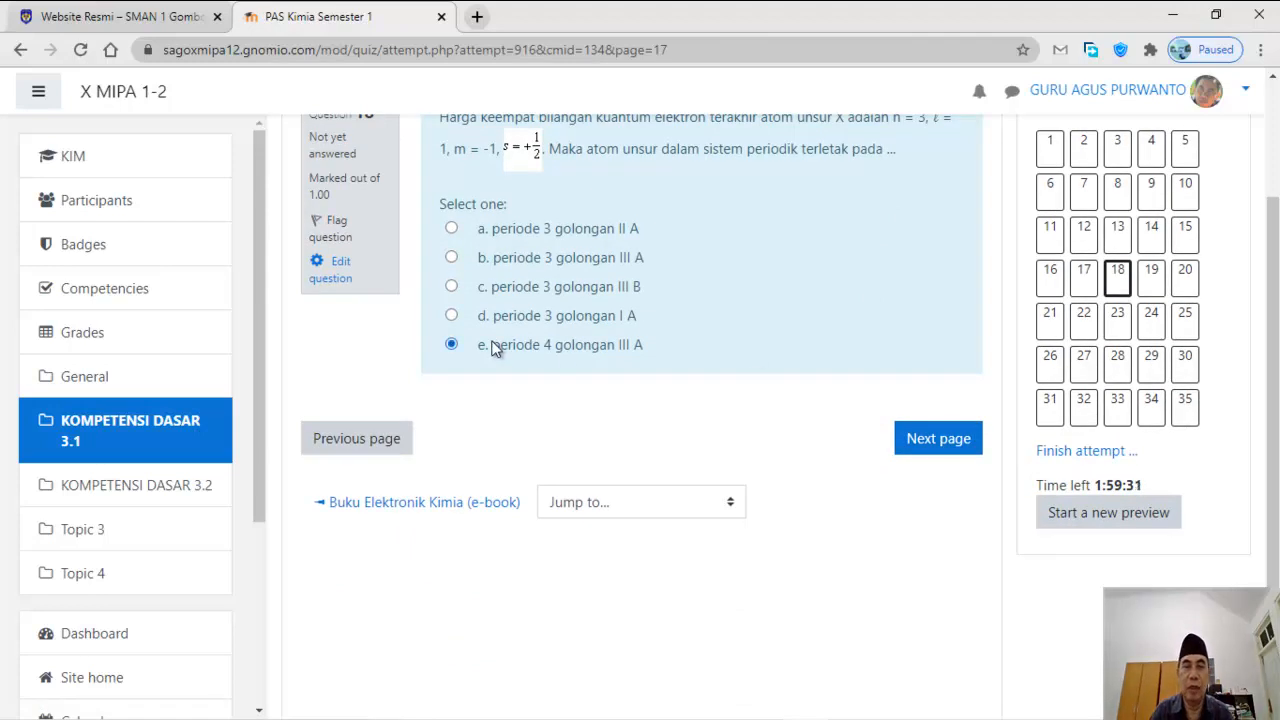
left_click(950, 436)
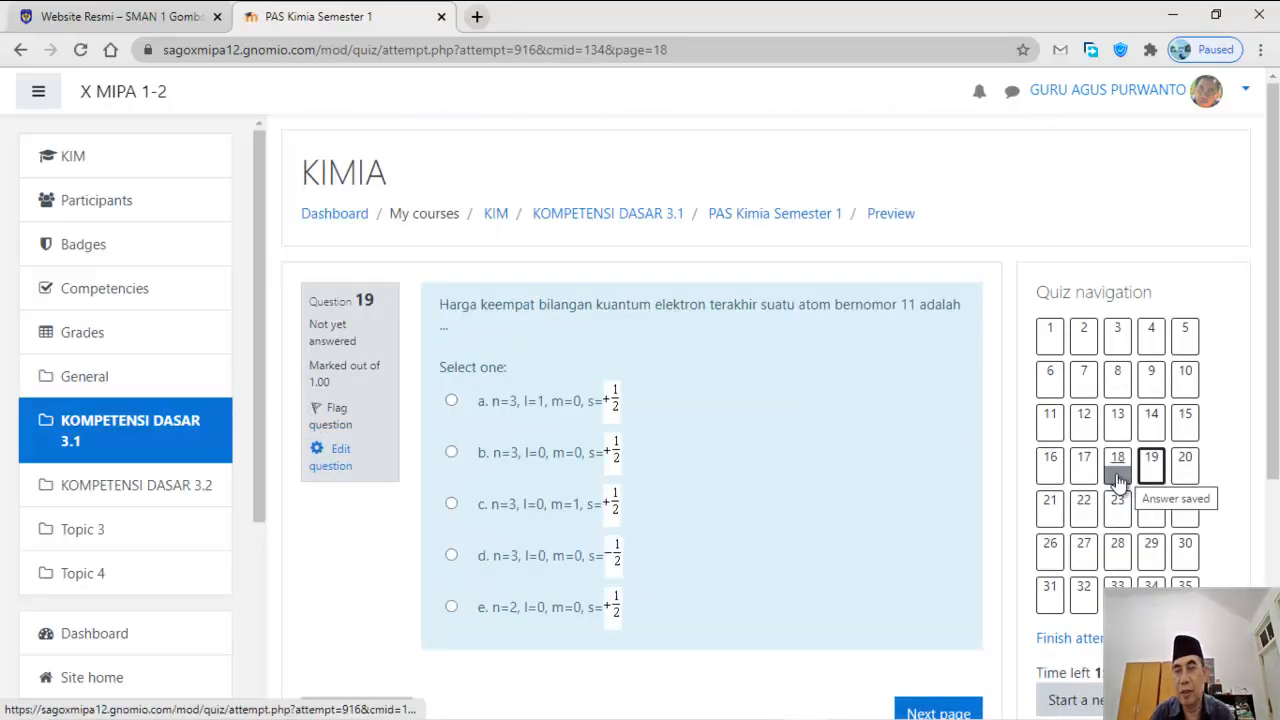
scroll(960, 389, "down", 2)
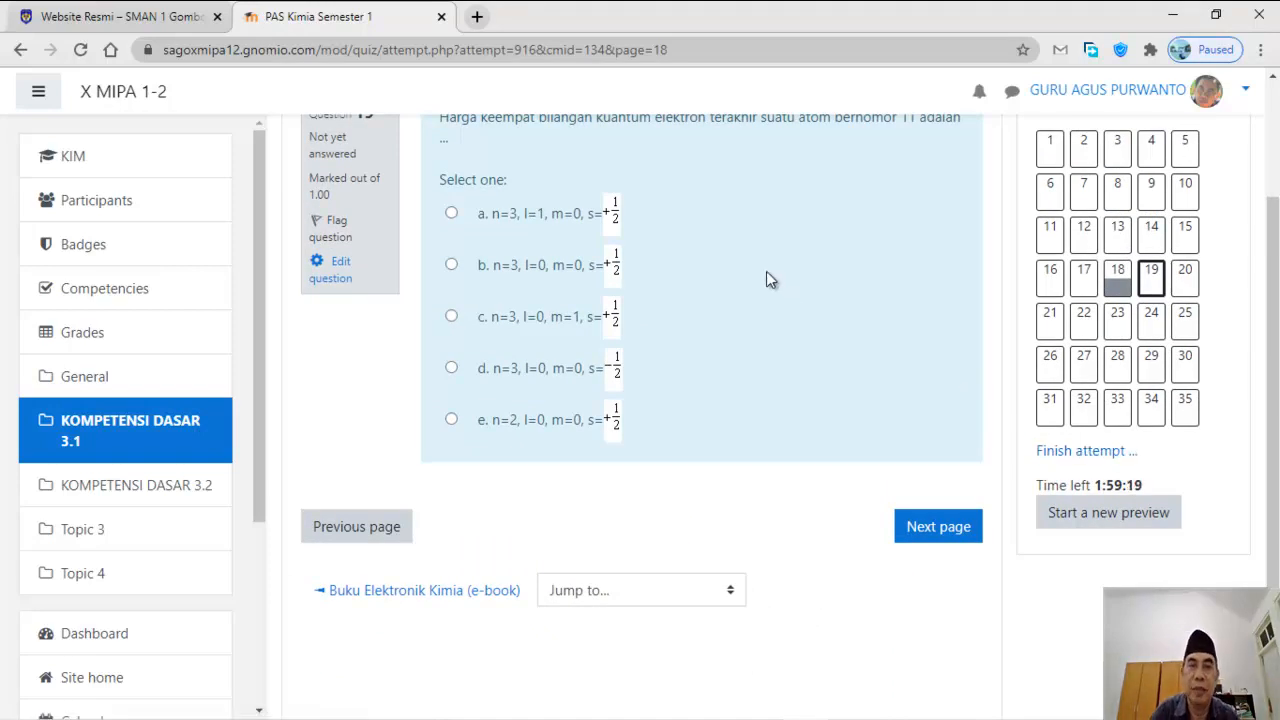
scroll(767, 274, "up", 2)
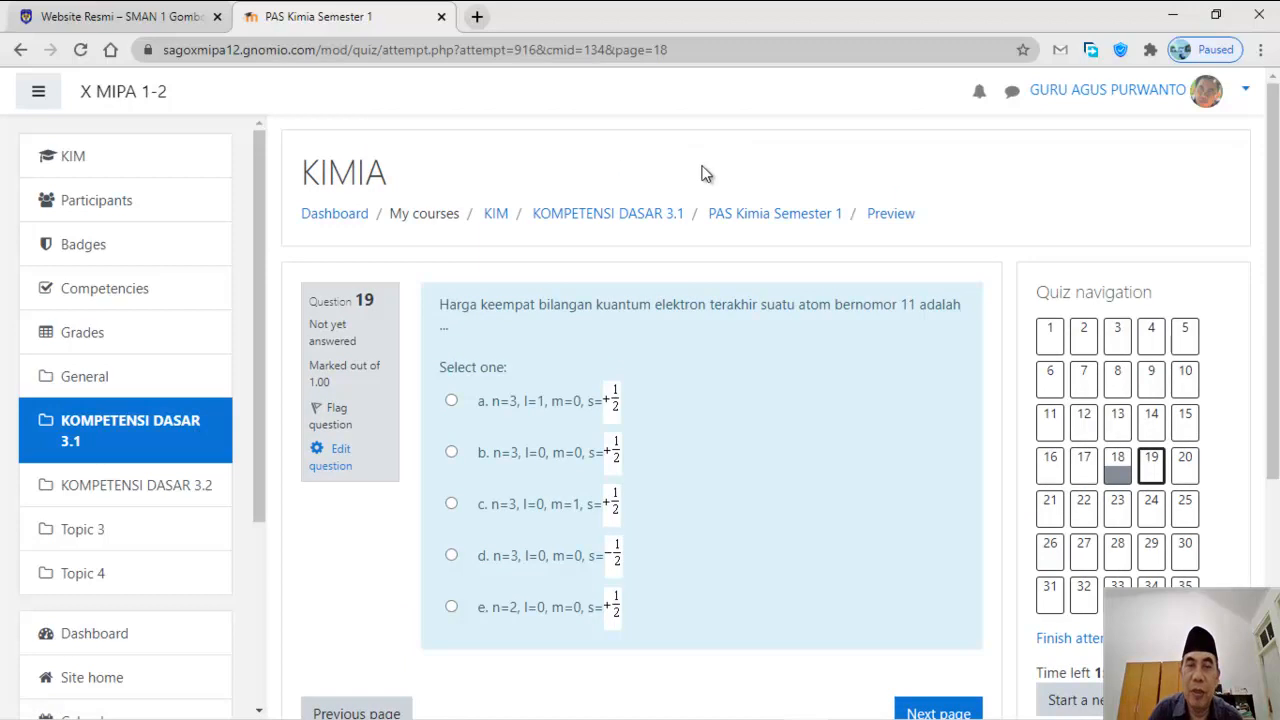